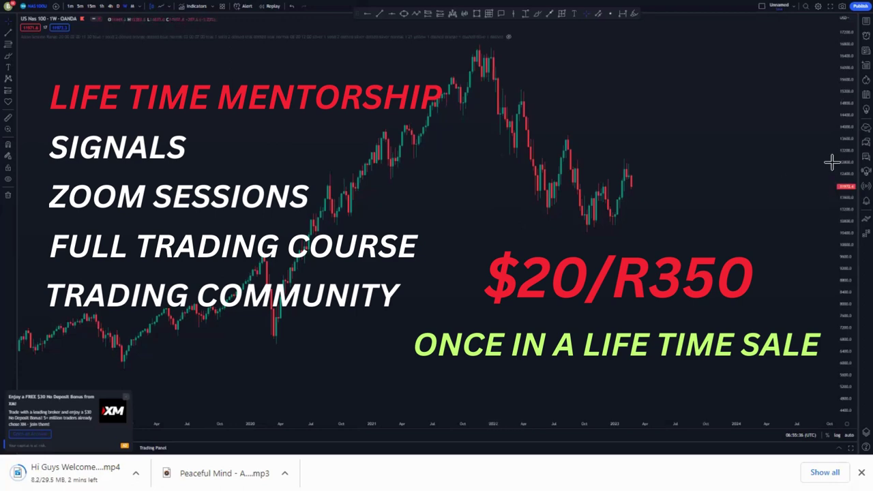
- Draw a descending trend line from above the late-2021 peak, along the early-2023 high, and extend it slightly past current price
drag(832, 163, 834, 231)
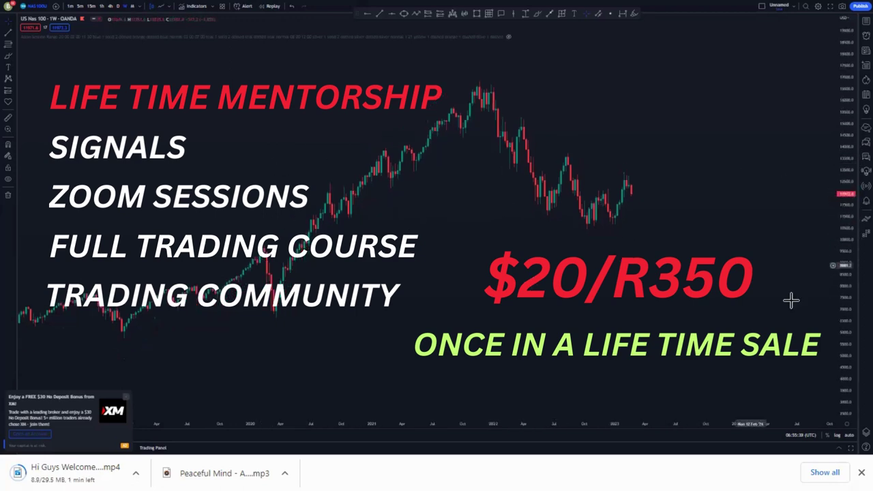
drag(842, 316, 842, 254)
drag(523, 282, 509, 321)
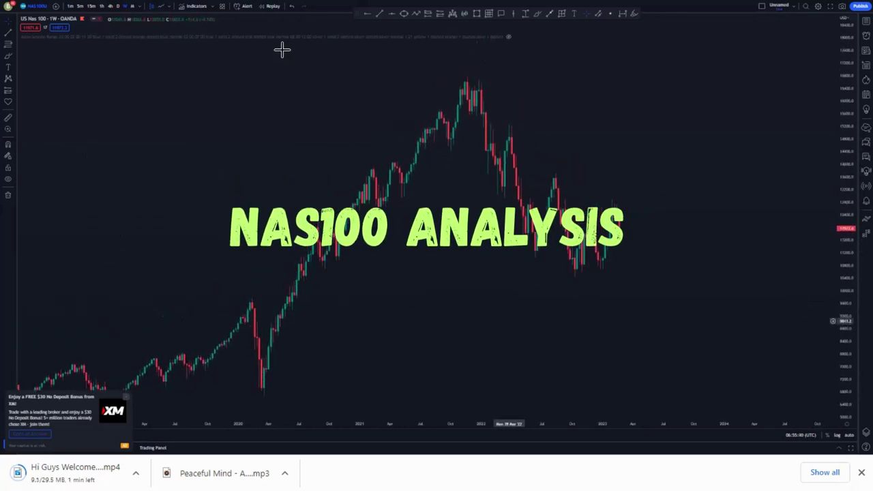
click(478, 77)
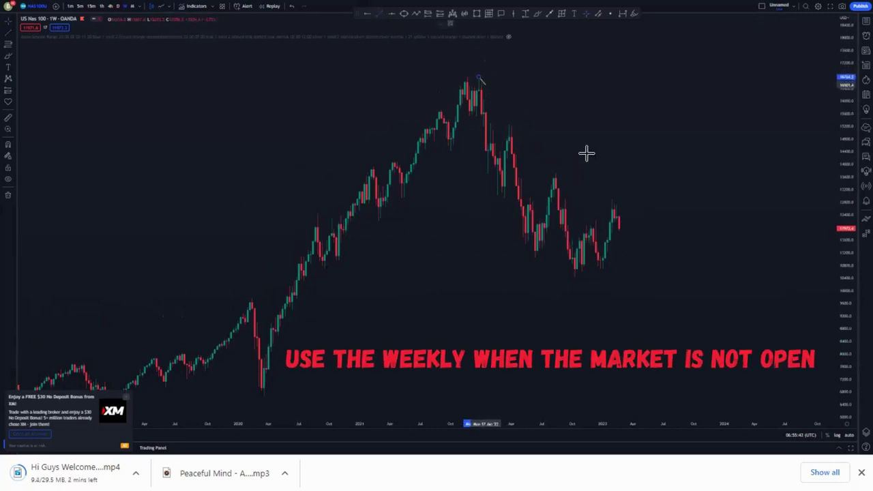
click(657, 239)
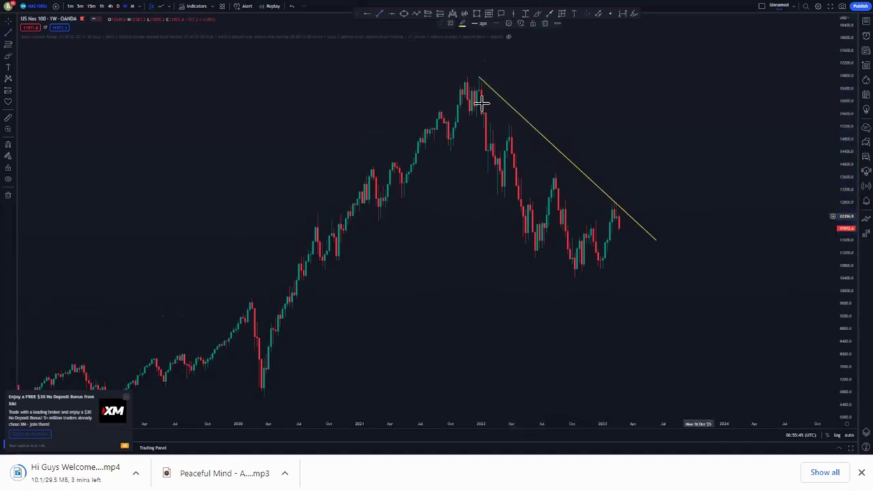
drag(469, 70, 467, 70)
click(536, 196)
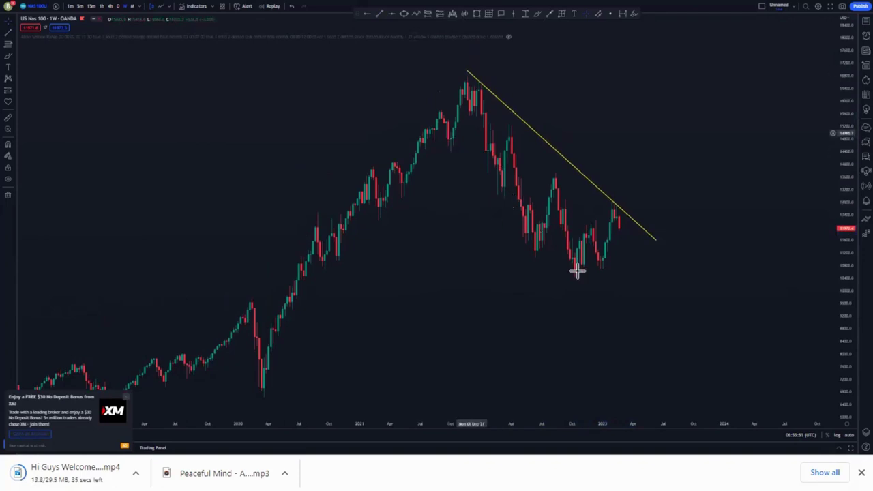
- Draw a lower descending trend line from beneath the mid-2021 candles through the June 2022 low, adjusting both ends to form a channel
click(446, 151)
click(590, 323)
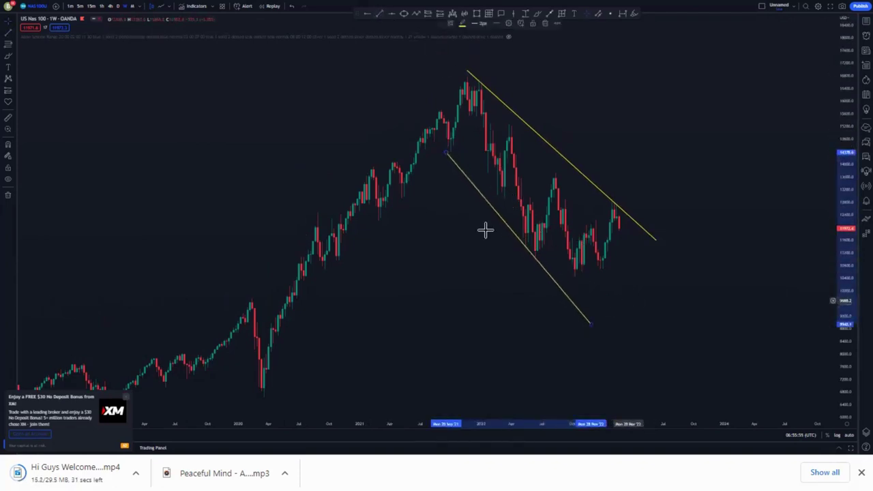
drag(427, 155, 424, 148)
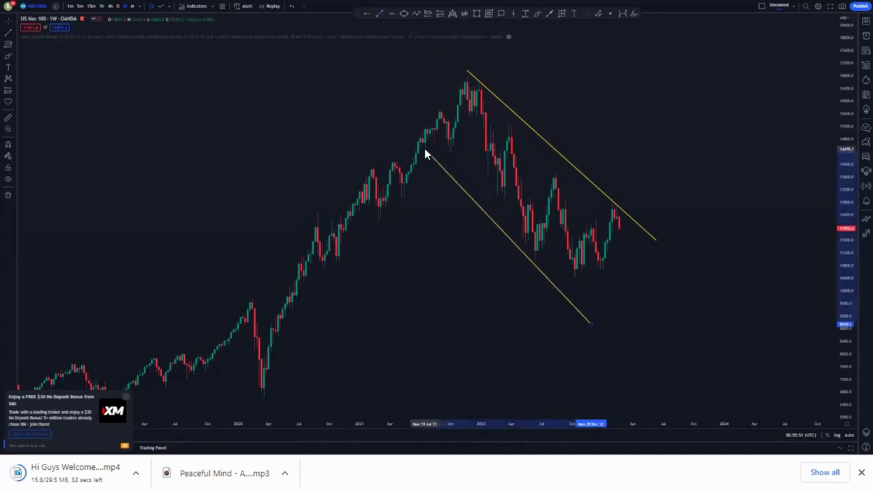
drag(591, 324, 600, 322)
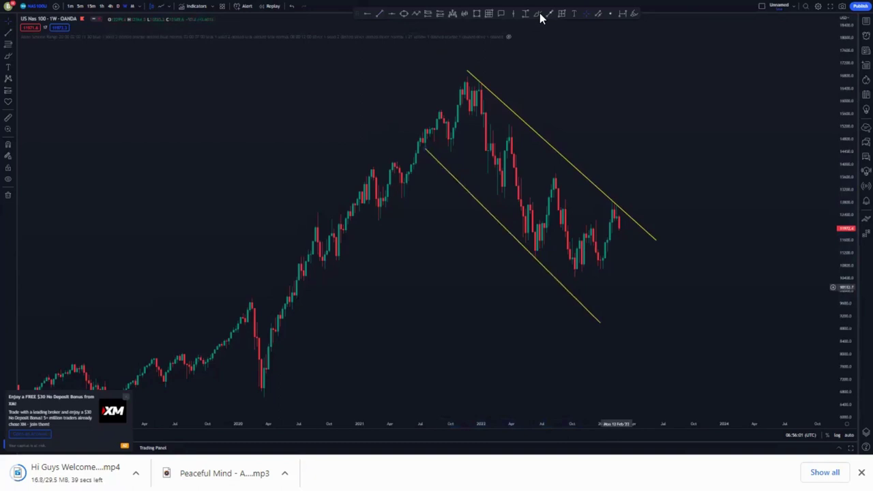
- Circle the points around the lower trend line with the Brush for illustration, and remove the marks
click(587, 309)
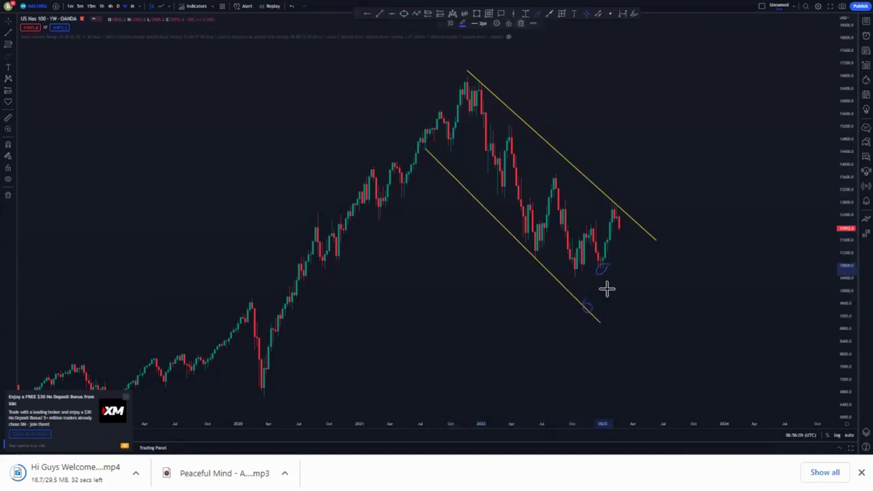
key(Delete)
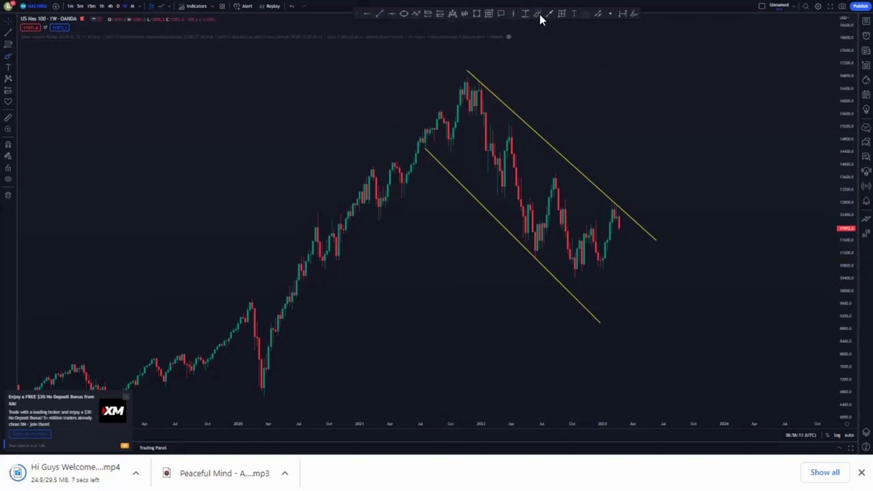
click(539, 15)
mouse_move(433, 144)
mouse_down()
mouse_move(419, 142)
mouse_move(432, 156)
mouse_move(428, 144)
mouse_up()
mouse_move(544, 253)
mouse_down()
mouse_move(528, 265)
mouse_move(539, 252)
mouse_up()
mouse_move(578, 292)
mouse_down()
mouse_move(578, 266)
mouse_move(565, 285)
mouse_move(573, 267)
mouse_up()
click(521, 24)
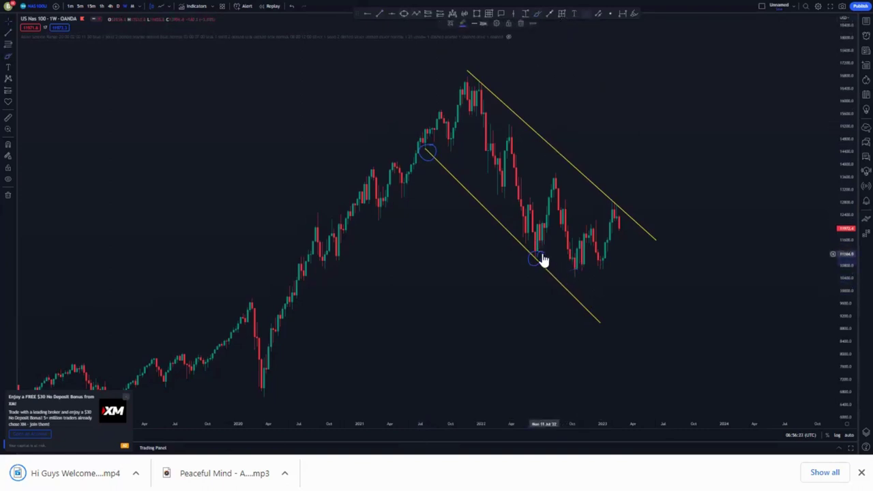
key(Delete)
key(ctrl+z)
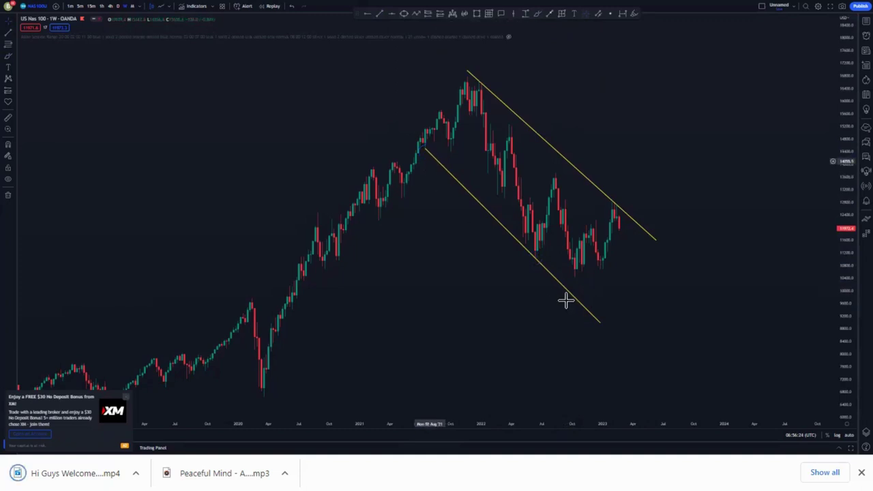
- Extend the lower trend line's end slightly downward and draw an arrow straight down from the current price
drag(602, 323, 605, 329)
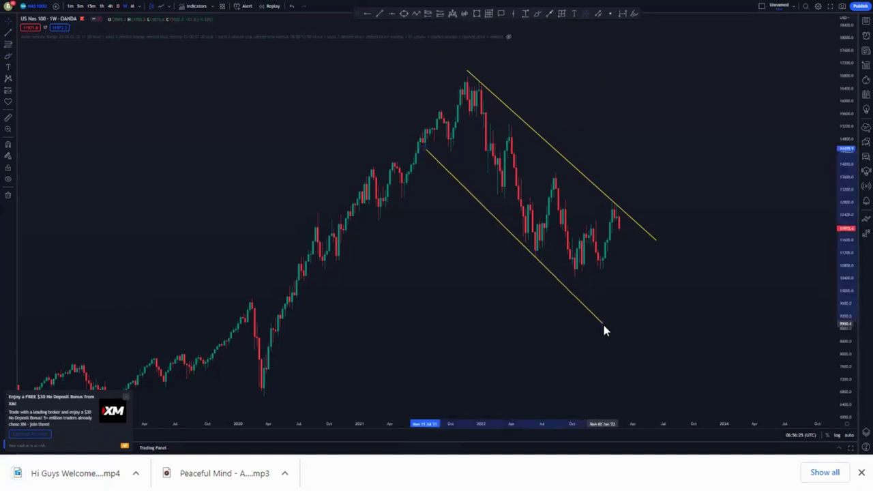
click(551, 14)
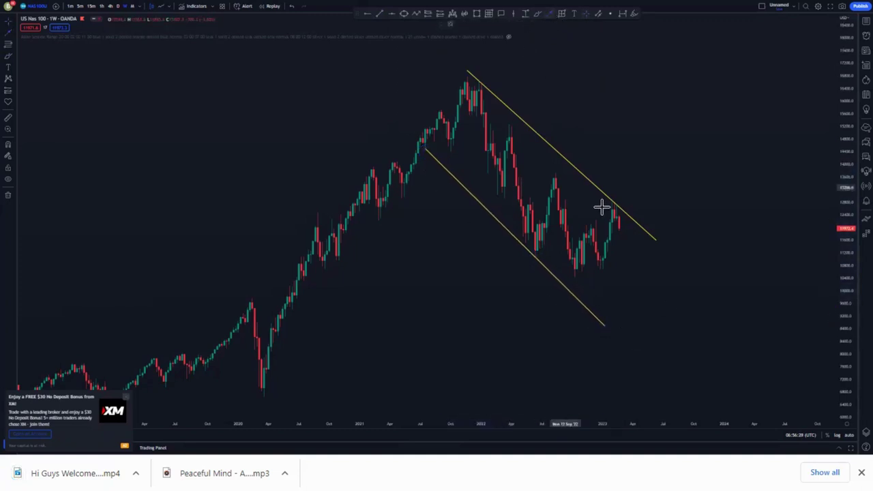
drag(620, 227, 621, 313)
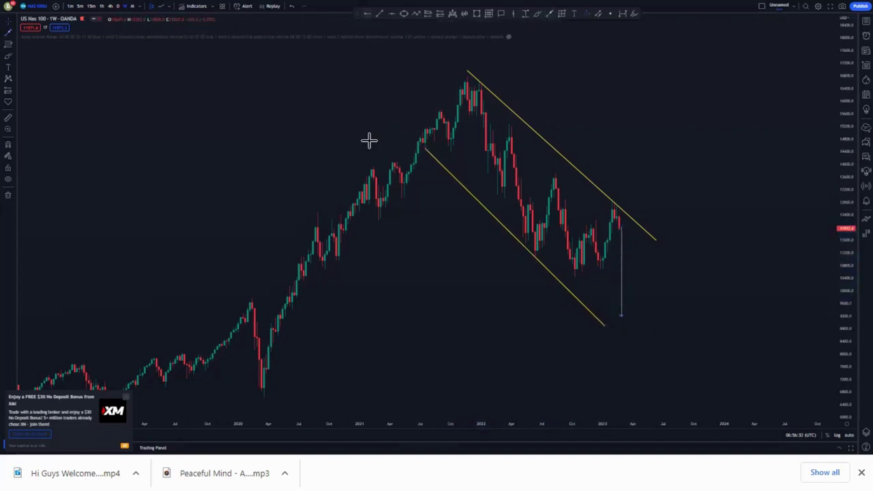
- Place a horizontal ray at the mid-2020 support, about 9,400, and move the arrow's tip to the lower trend line's end
click(291, 310)
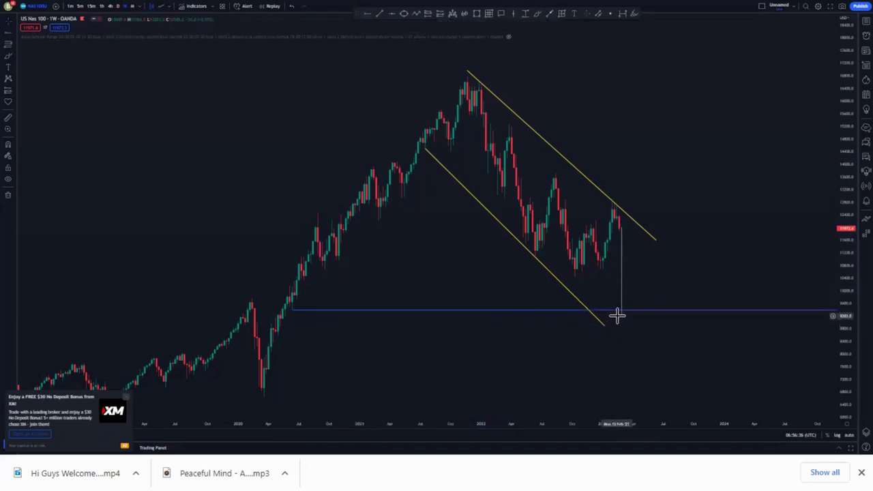
click(607, 323)
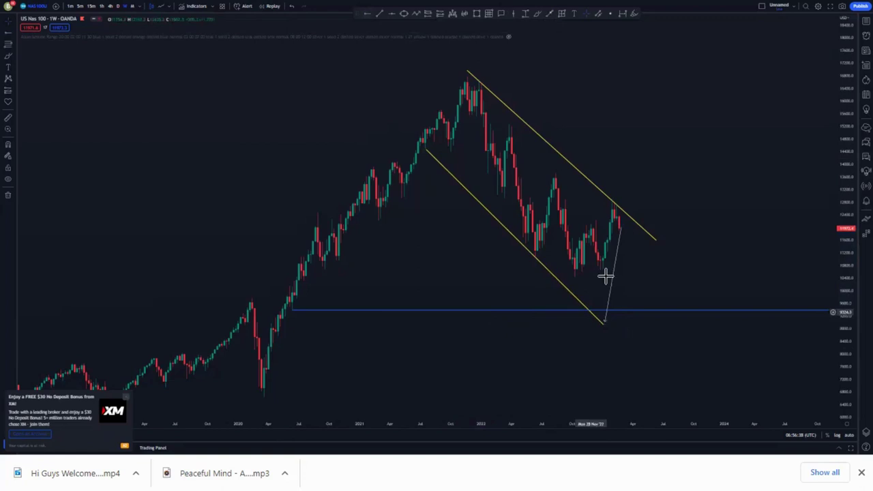
- Draw an arrow from the support ray up to the previous peak level and place a horizontal ray at the late-2021 high
click(609, 315)
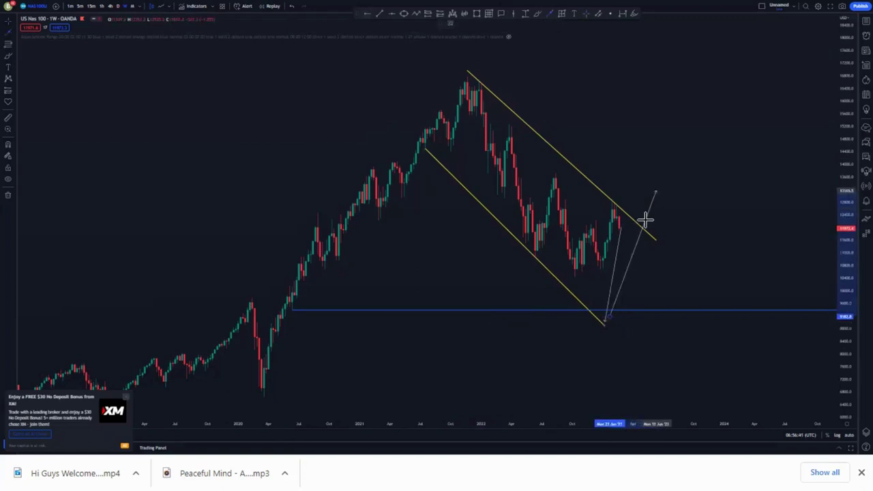
click(684, 77)
click(367, 14)
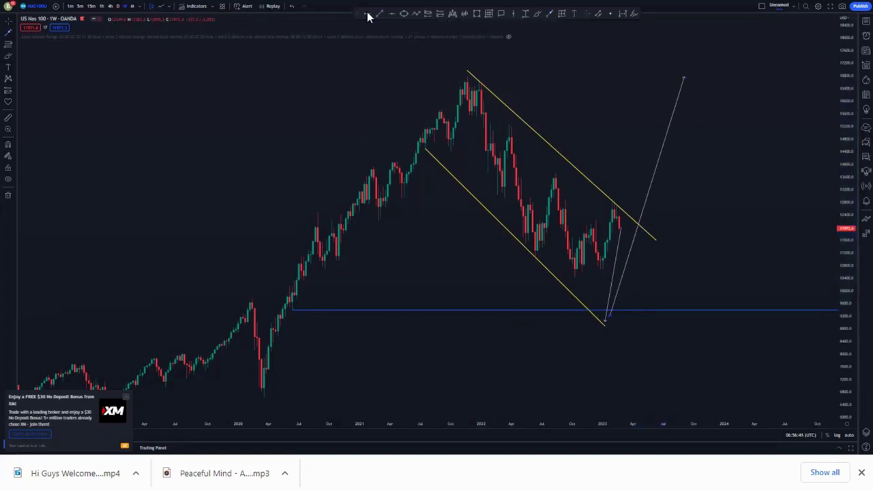
click(469, 77)
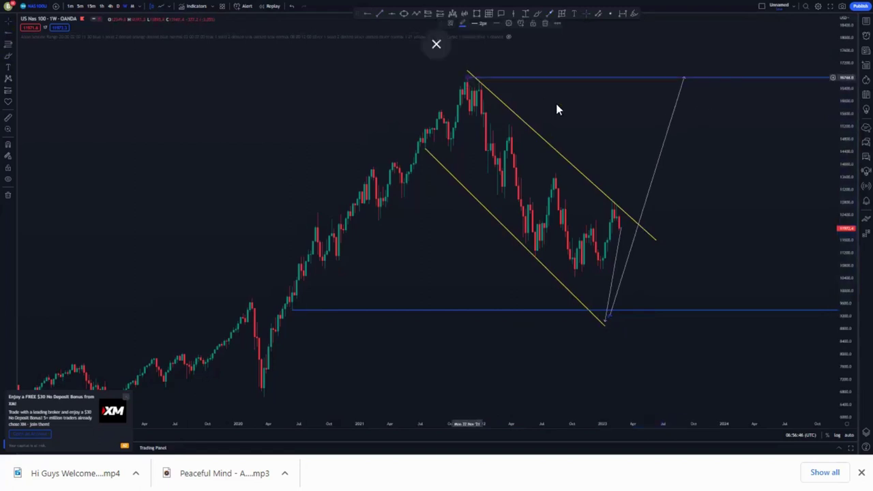
click(663, 110)
drag(849, 160, 682, 175)
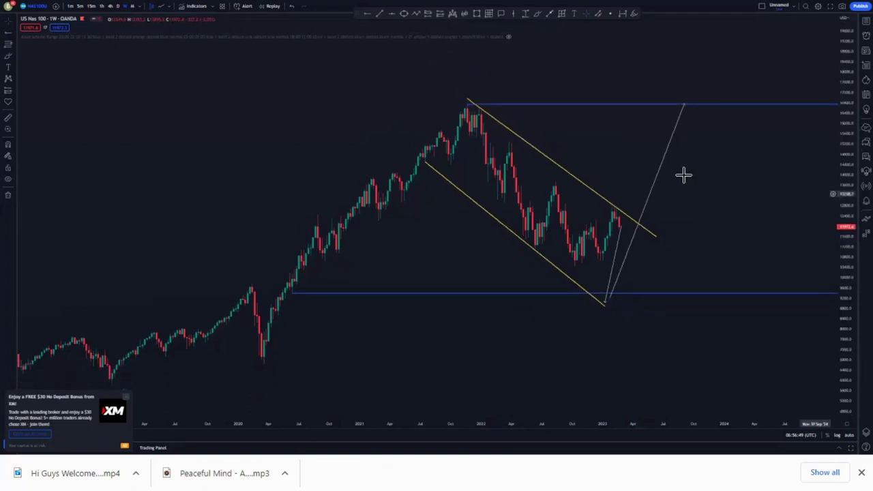
- Delete both projection arrows from the chart
click(668, 159)
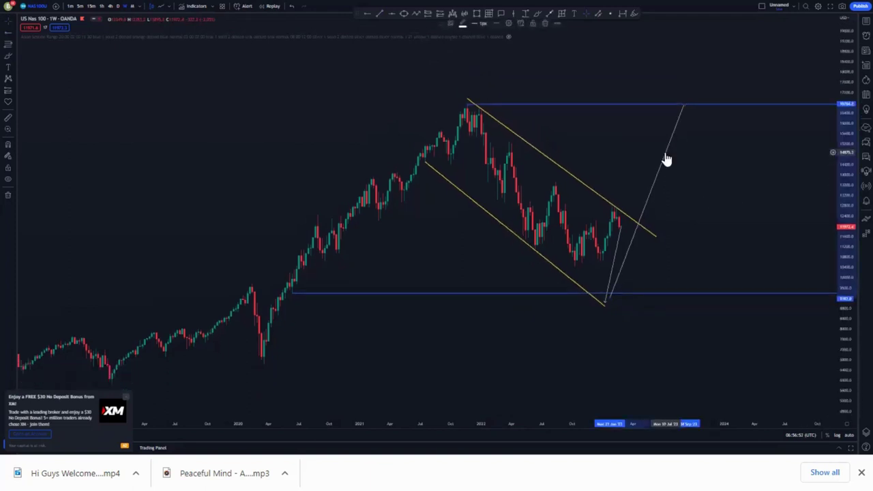
key(Delete)
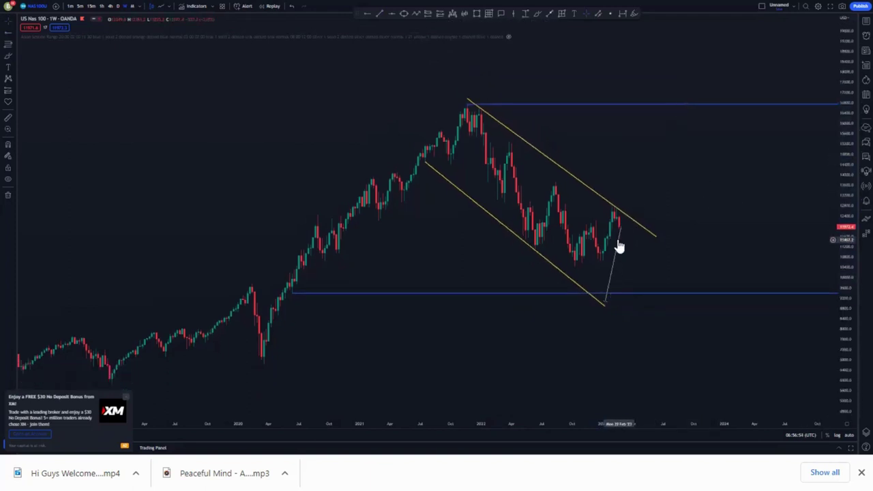
click(619, 241)
key(Delete)
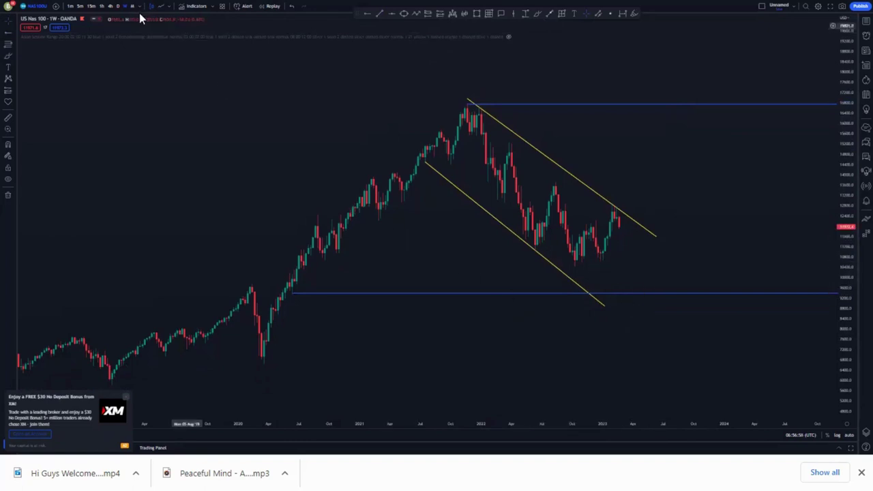
- Switch the chart to the daily timeframe and extend the lower trend line to March 2023
click(117, 7)
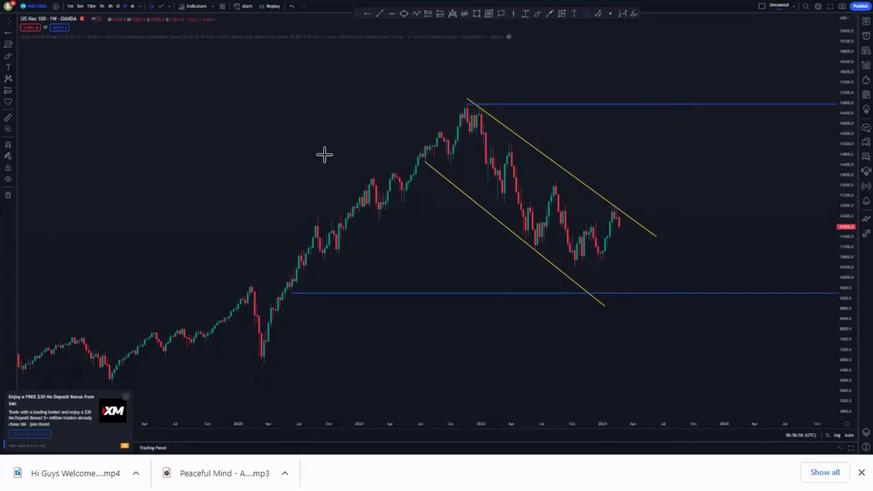
drag(840, 345, 811, 247)
scroll(714, 273, down, 2)
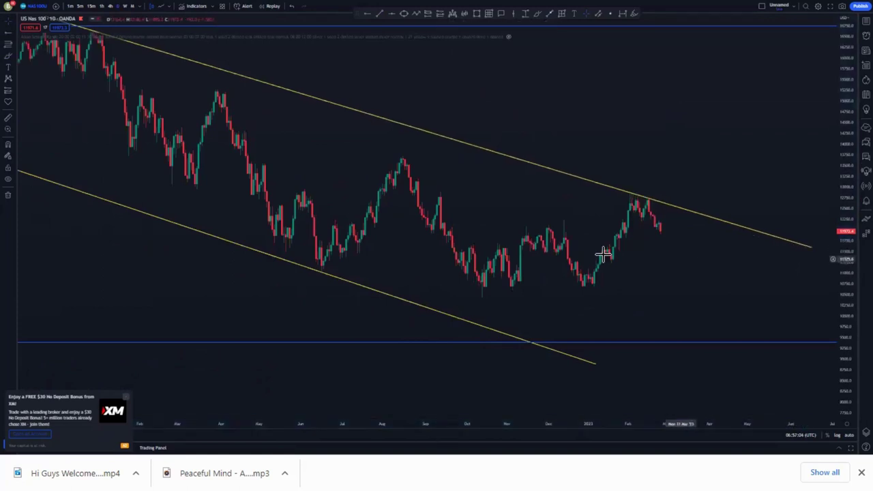
scroll(610, 292, down, 1)
drag(621, 364, 703, 394)
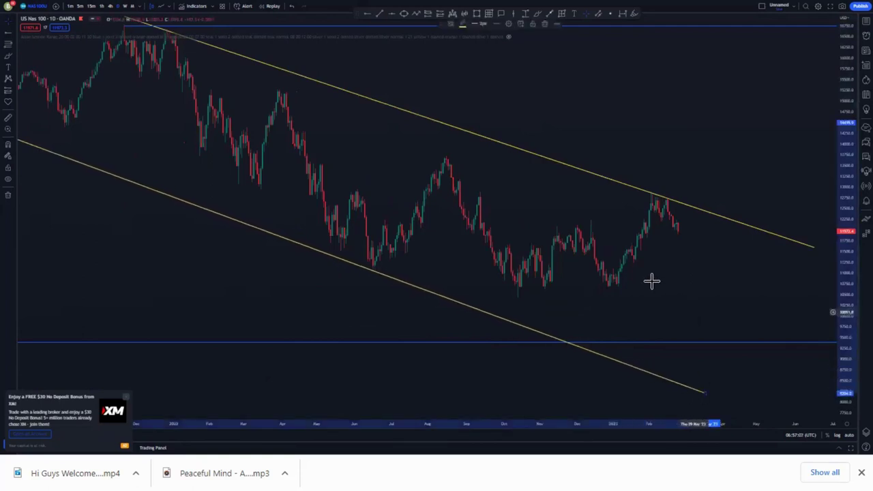
- Place a horizontal ray at the September 2022 high, about 12,900
drag(701, 267, 665, 269)
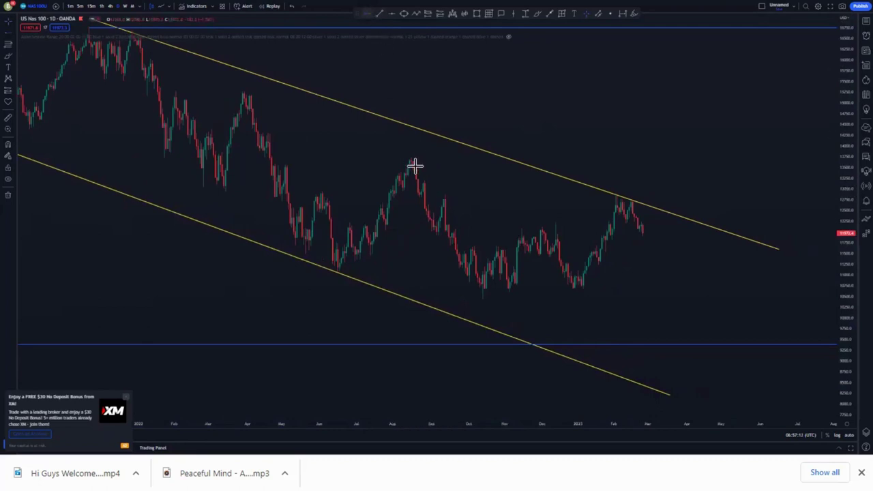
click(444, 195)
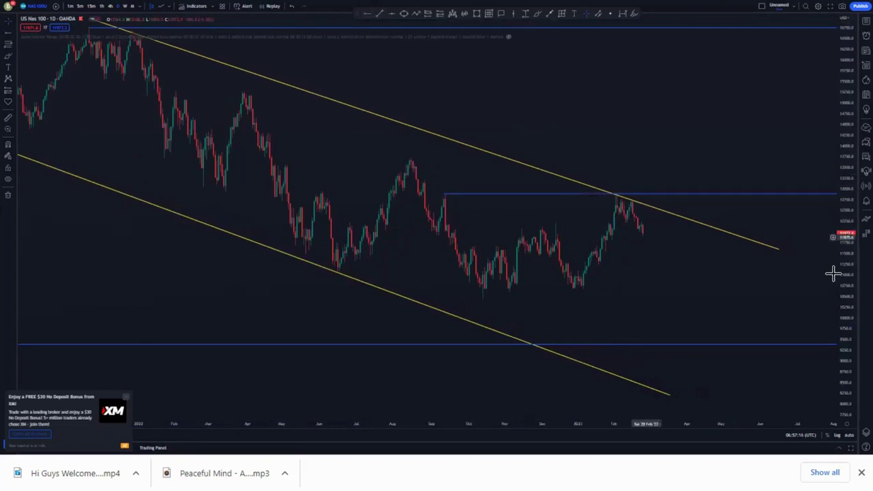
drag(843, 286, 844, 244)
scroll(723, 296, up, 2)
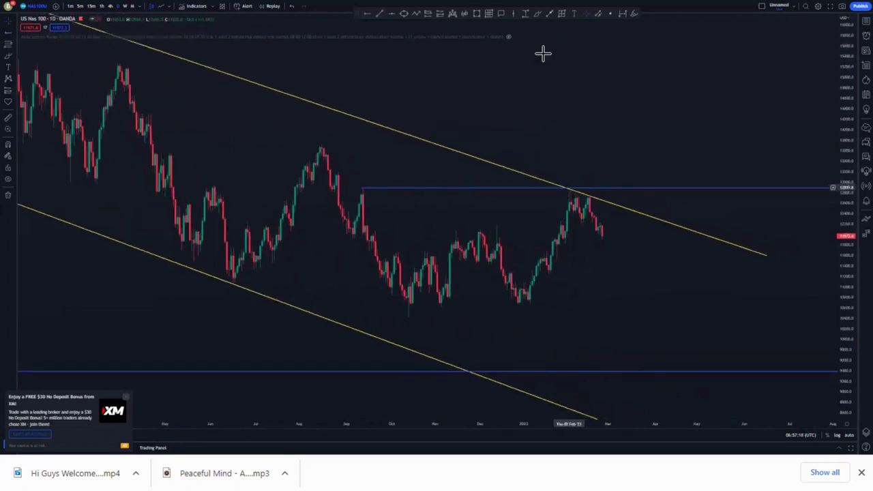
- Circle where the 12,900 ray meets the upper trend line with the Brush, and remove the marks
click(540, 15)
drag(557, 189, 578, 154)
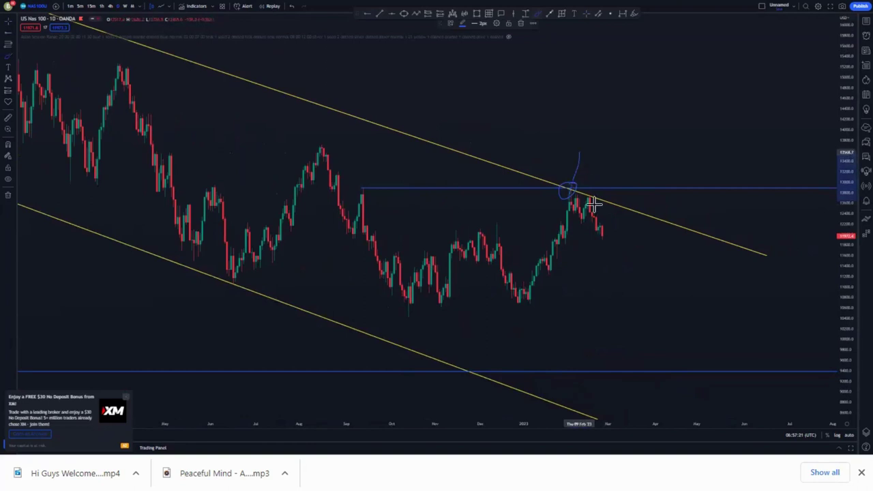
key(ctrl+z)
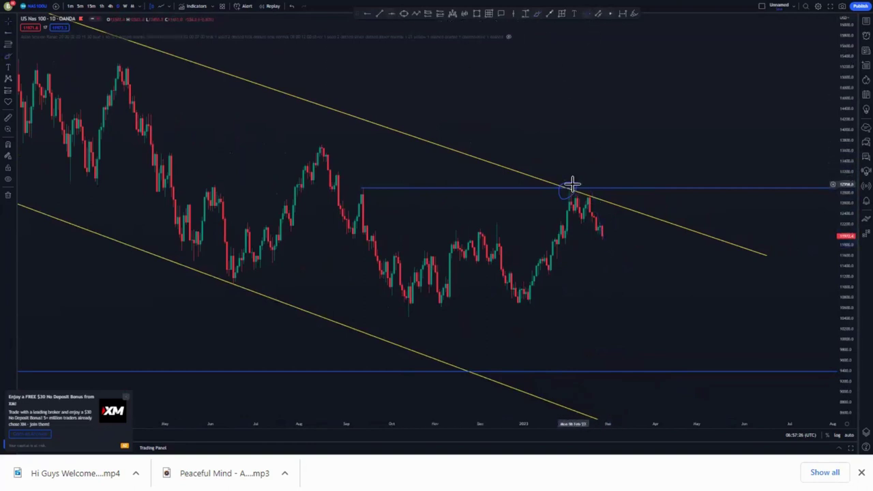
click(574, 189)
- Draw a small rectangle where the 12,900 ray meets the upper trend line, and set its fill and border to white
click(479, 15)
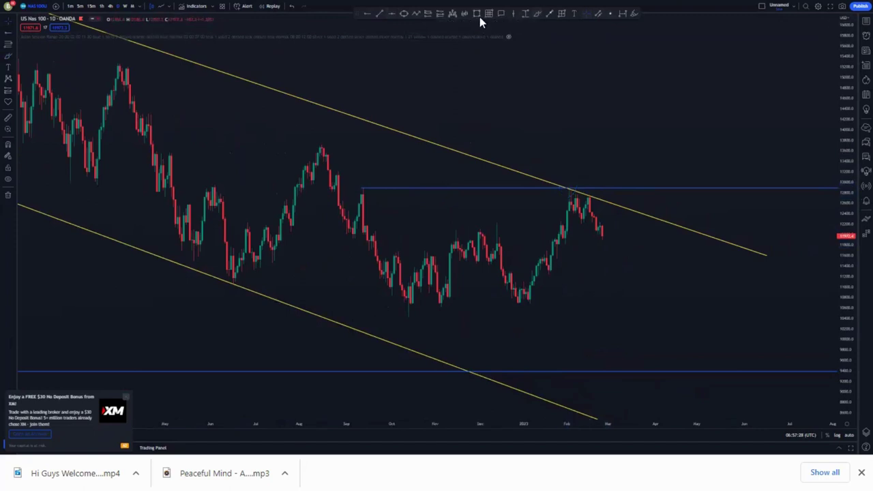
drag(558, 179, 577, 202)
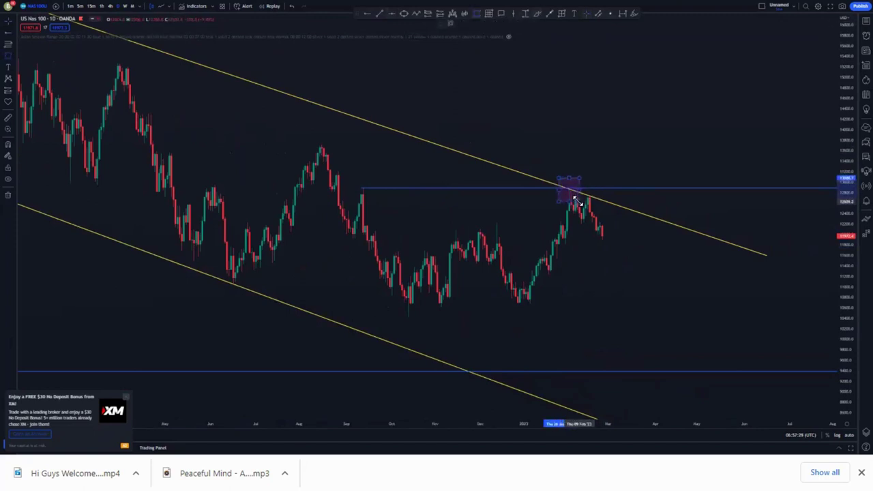
click(478, 23)
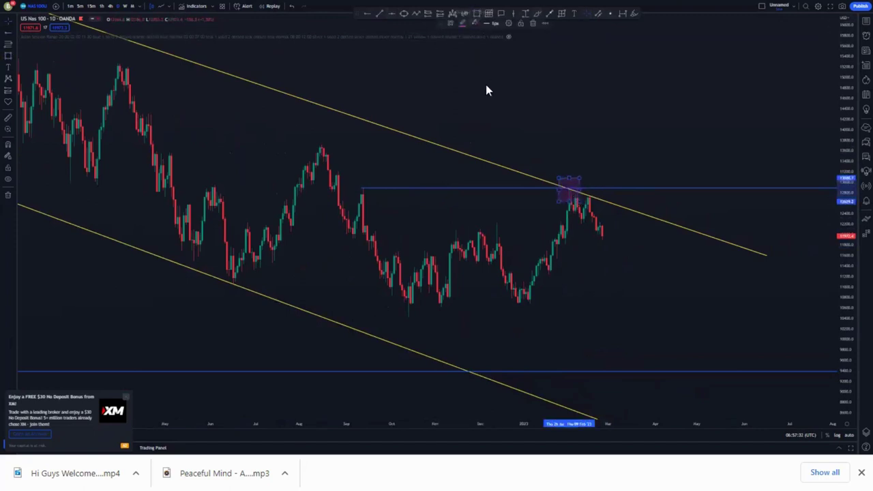
click(475, 39)
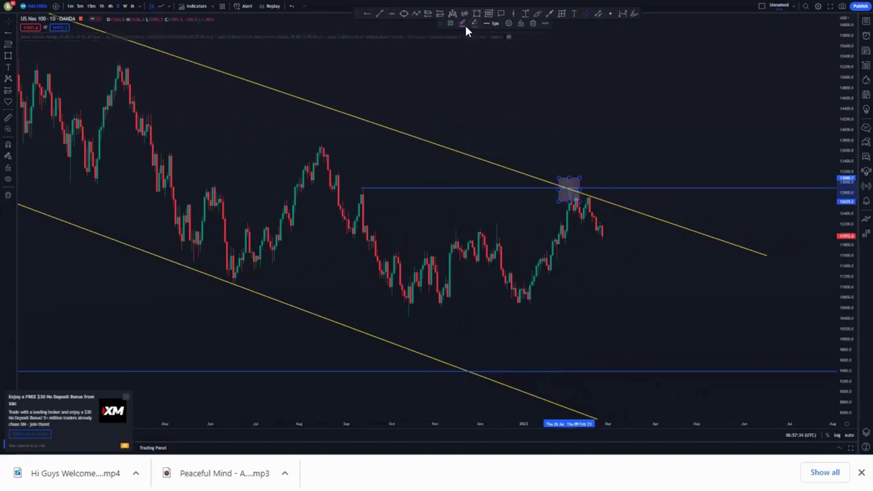
click(465, 25)
click(464, 38)
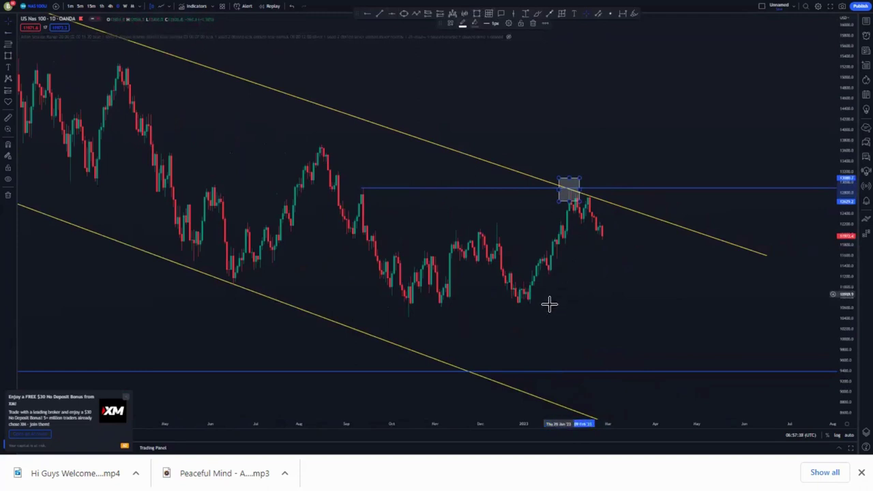
- Draw a trend line from the 22 December 2022 high to where the 12,900 ray meets the upper trend line, and delete the white rectangle
click(556, 286)
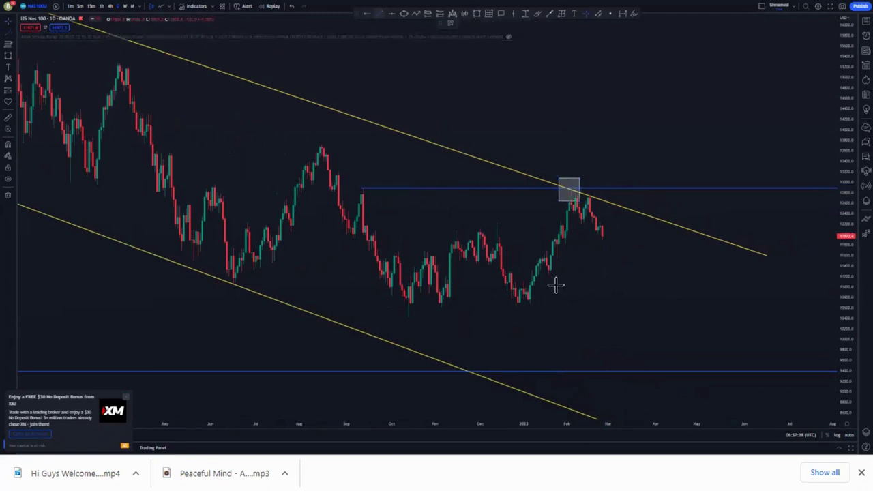
click(510, 272)
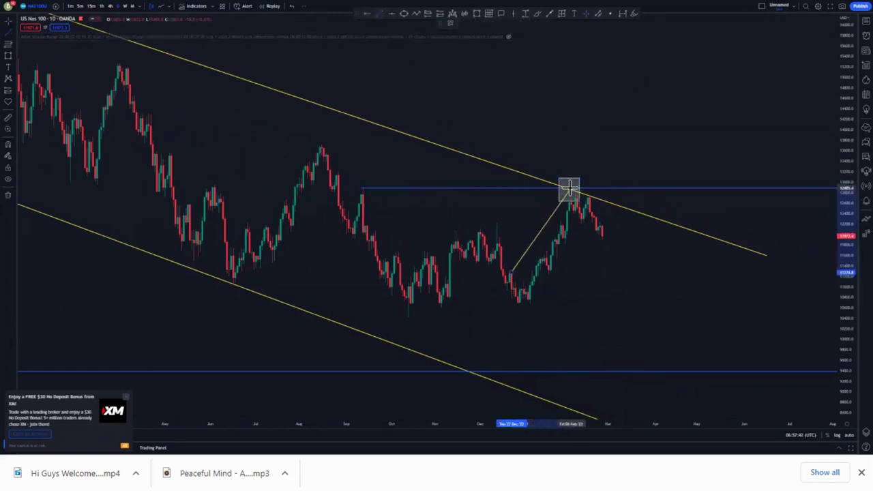
click(569, 187)
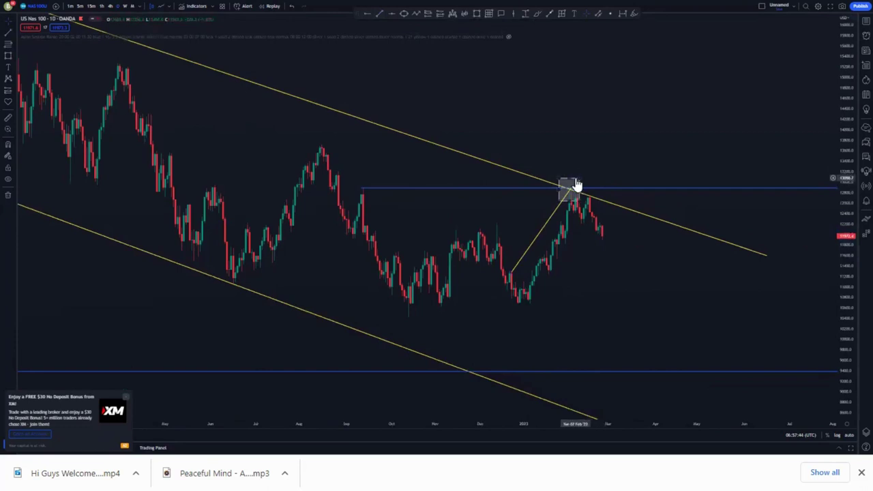
click(576, 184)
click(534, 24)
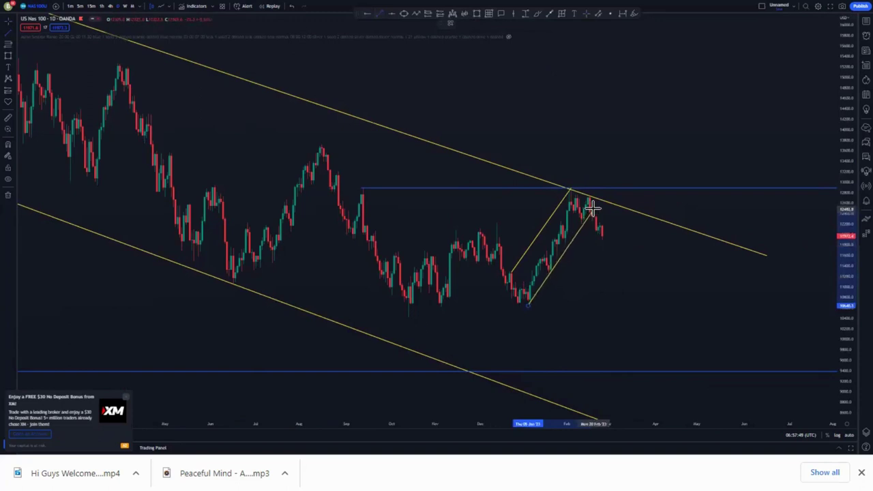
- Draw a trend line under the rally from the January 2023 low to 20 February 2023, and adjust the start of the line above it
click(592, 209)
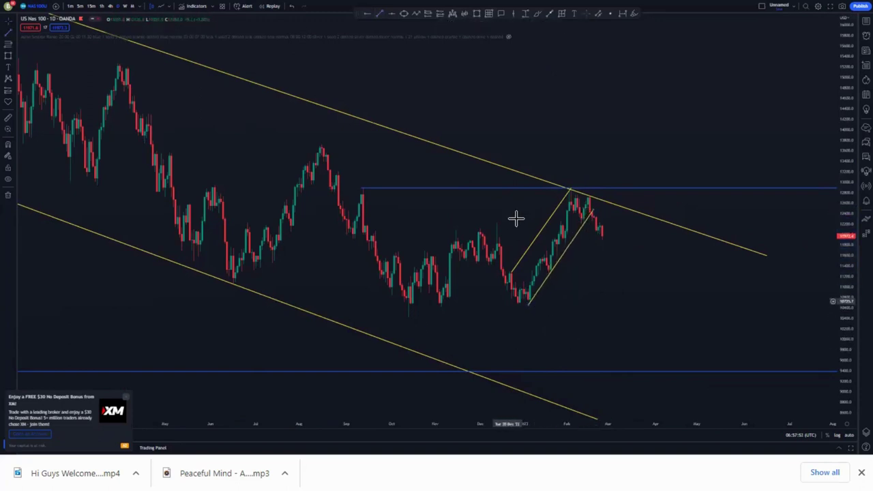
click(510, 274)
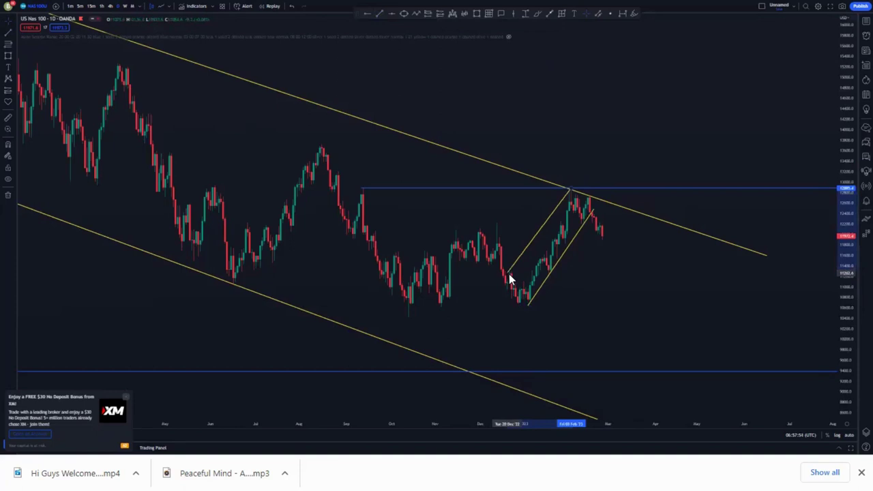
click(429, 228)
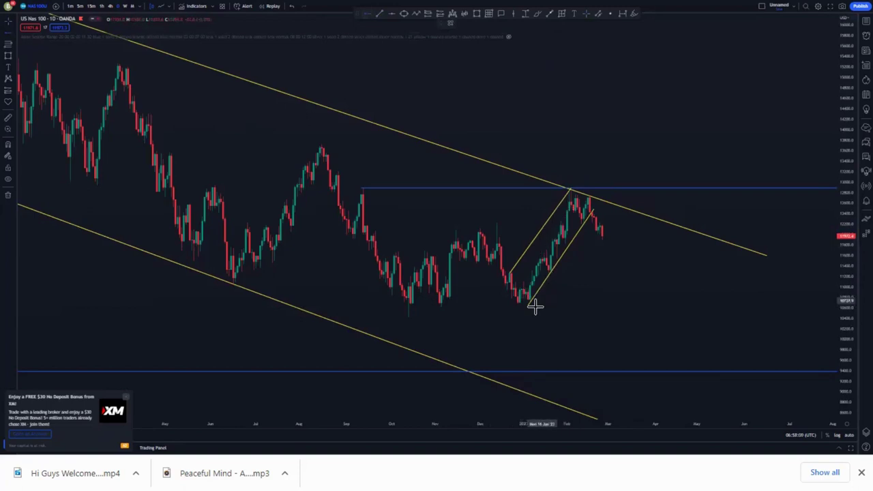
- Place a horizontal ray at the January 2023 low, about 10,680, and align the start of the rally's lower trend line with it
click(528, 303)
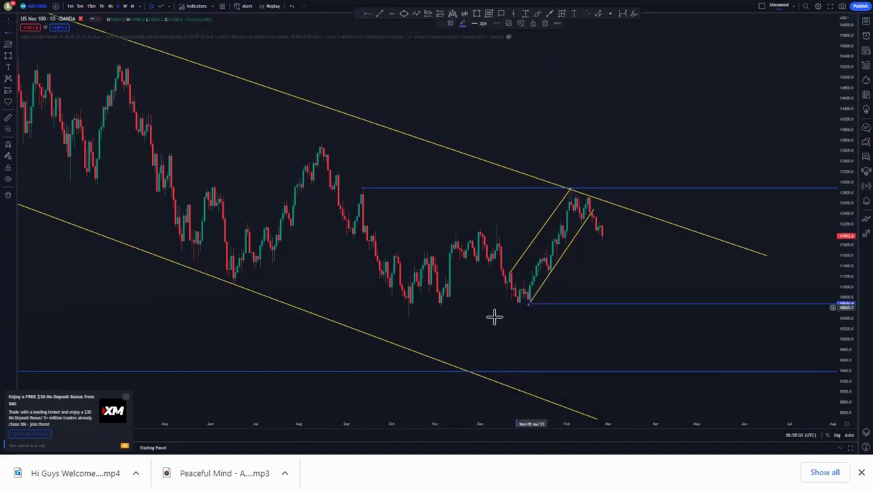
click(528, 304)
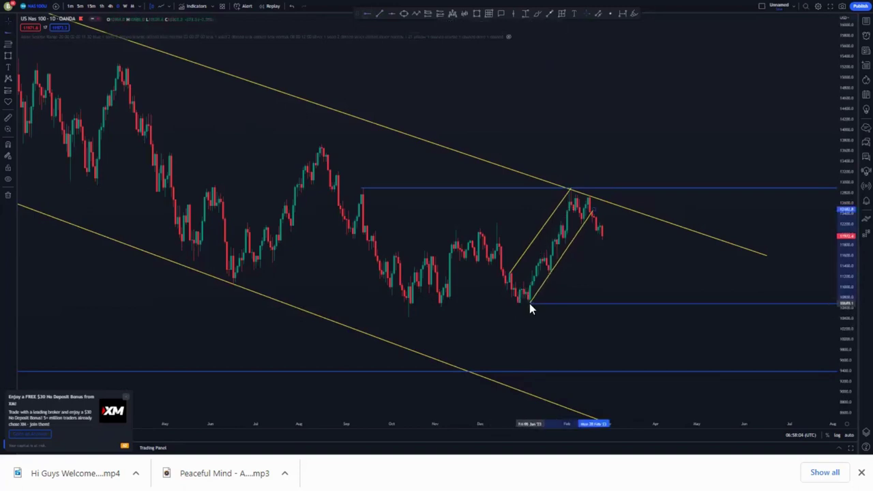
click(562, 282)
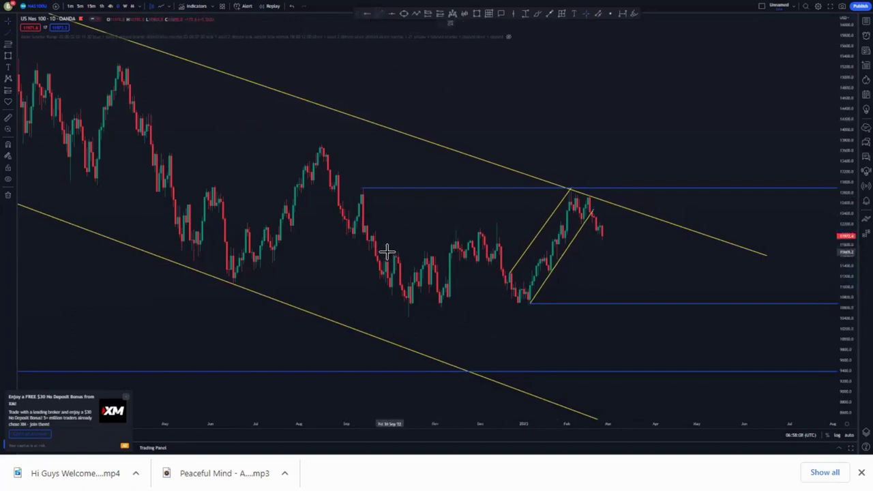
- Draw two rising trend lines around the October to December 2022 price action, one along the highs and one along the lows
click(529, 215)
drag(386, 250, 392, 254)
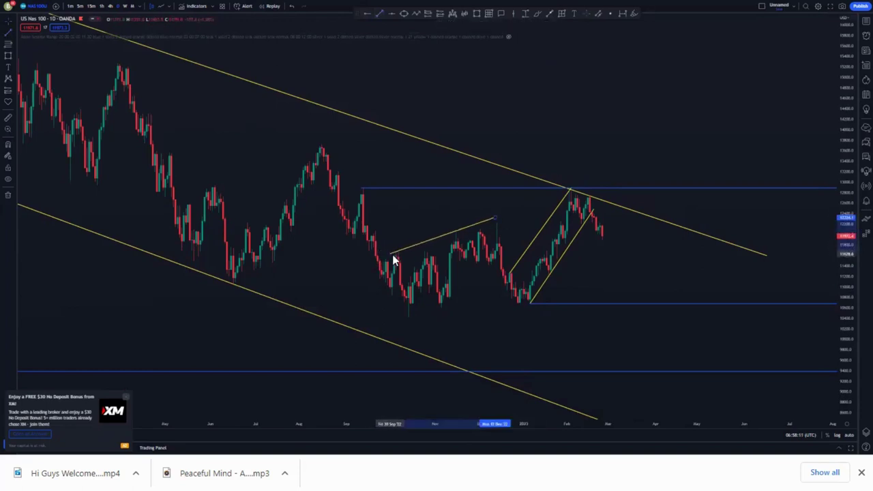
click(440, 213)
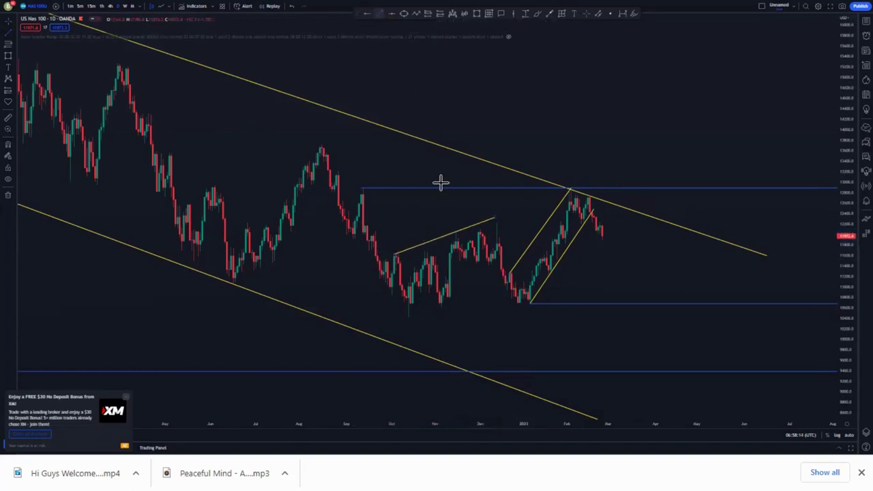
click(406, 319)
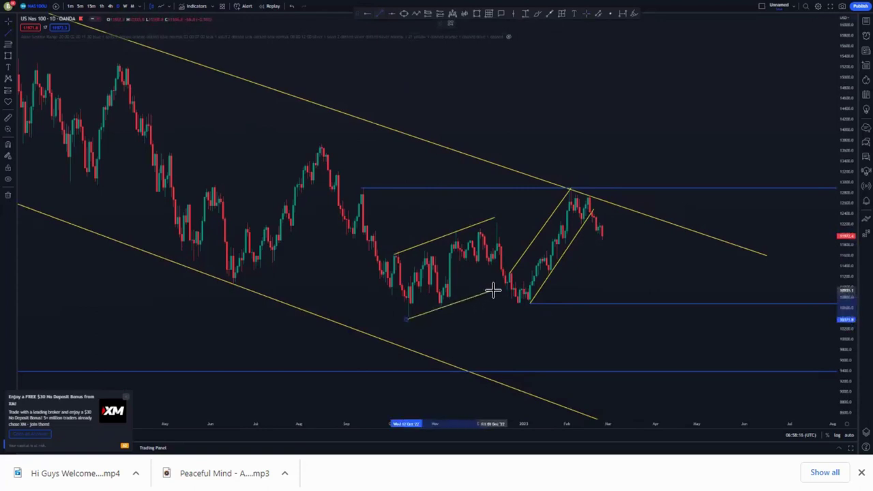
click(492, 291)
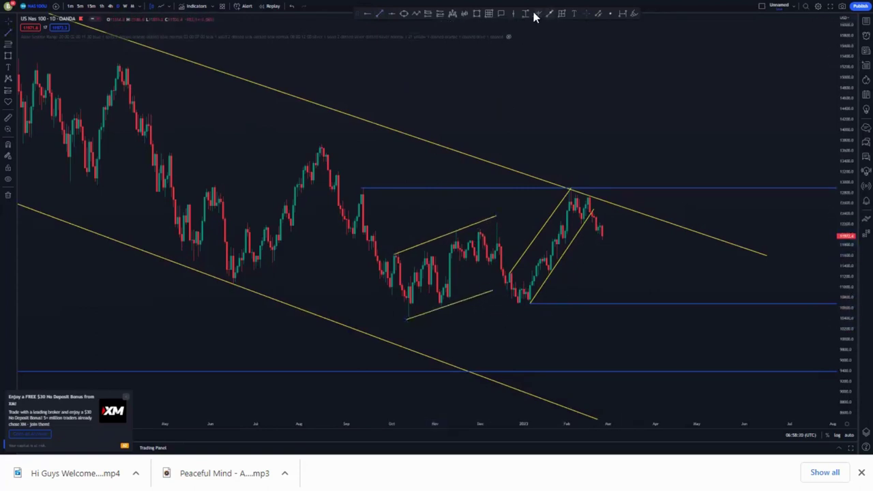
- Sketch with the Brush above the upper trend line near the February 2023 high, and remove the mark
mouse_move(543, 161)
mouse_down()
mouse_move(562, 156)
mouse_move(577, 105)
mouse_move(621, 132)
mouse_move(633, 90)
mouse_up()
key(Delete)
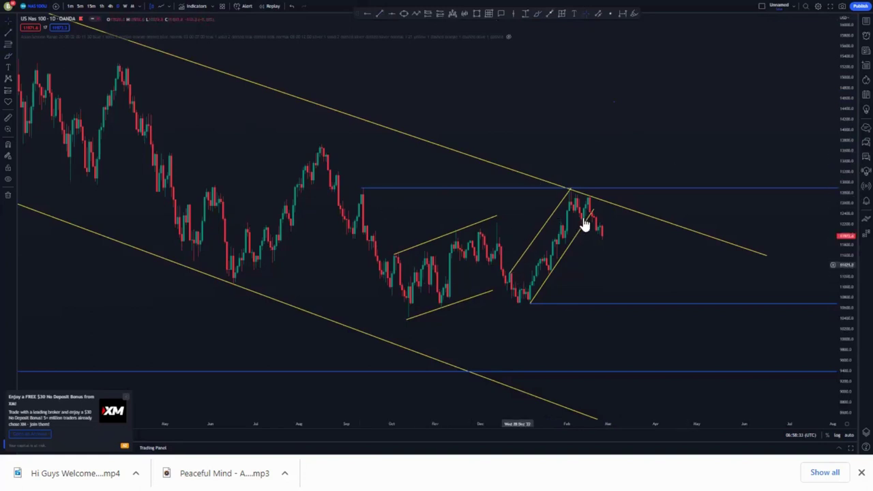
- Switch the chart to the 4-hour timeframe and fit the rally's lower trend line from the 6 January low to 16 February 2023
click(111, 6)
scroll(636, 335, down, 3)
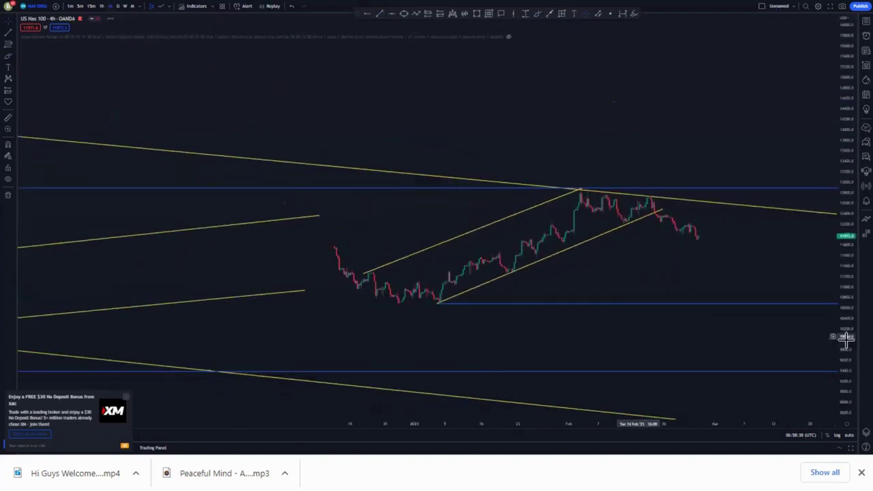
drag(840, 307, 842, 150)
scroll(582, 342, up, 2)
drag(582, 342, 577, 295)
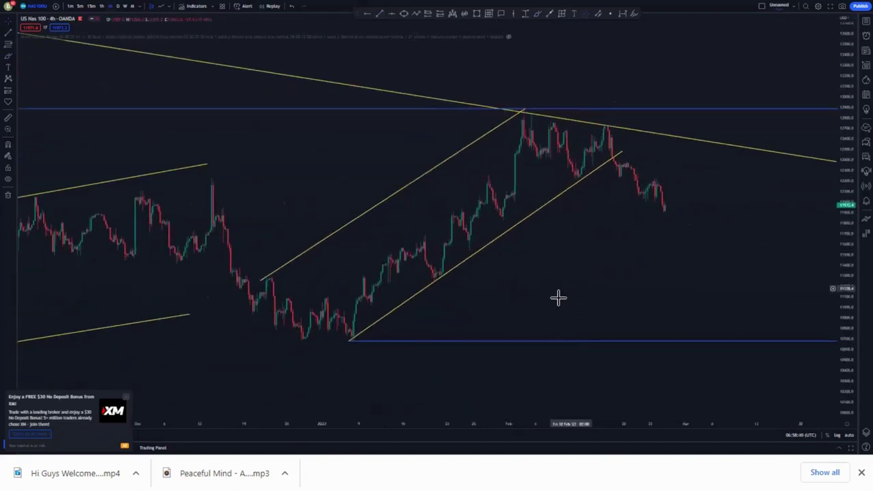
click(619, 155)
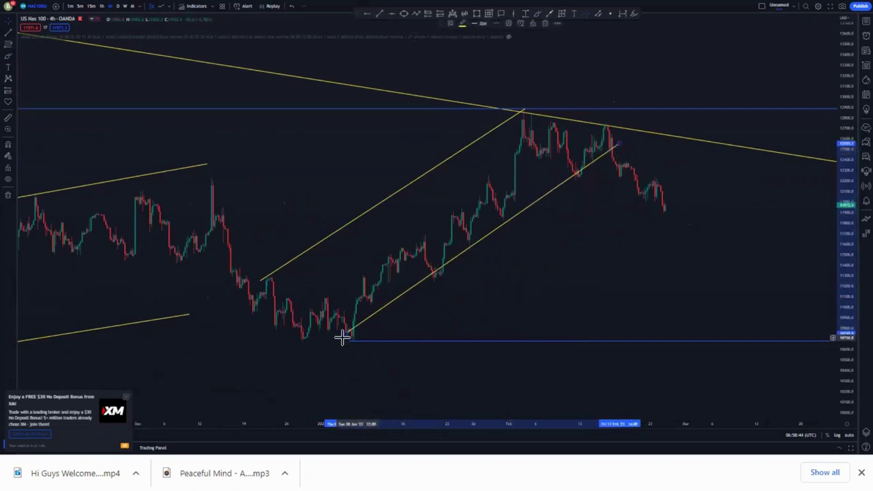
drag(347, 338, 353, 341)
drag(619, 143, 608, 157)
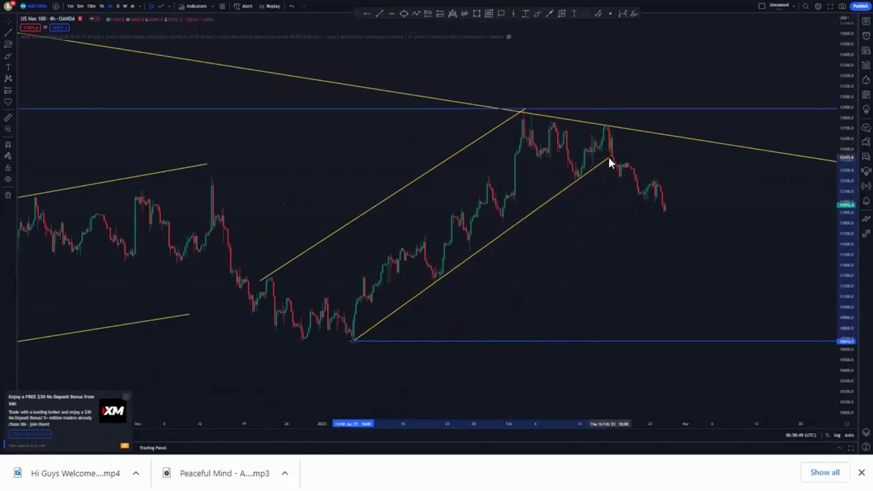
- Refine both ends of the rally's upper trend line to meet the late December high and the 12,900 ray
drag(561, 251, 628, 234)
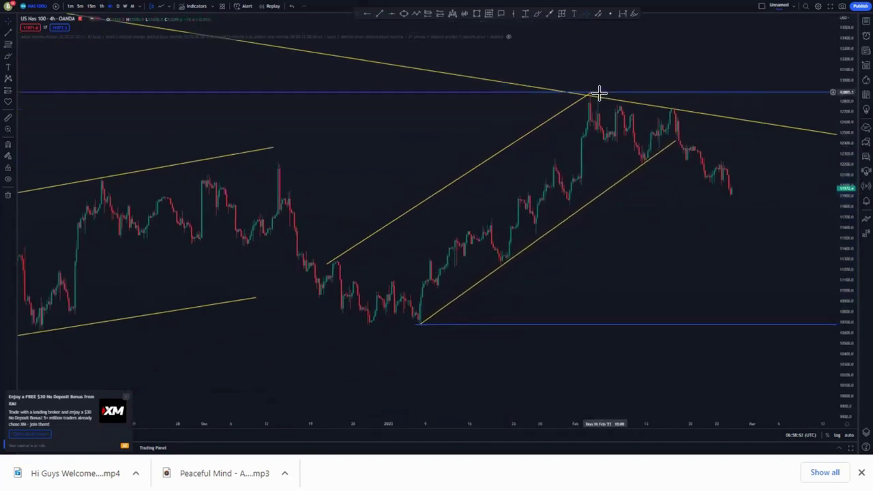
click(591, 94)
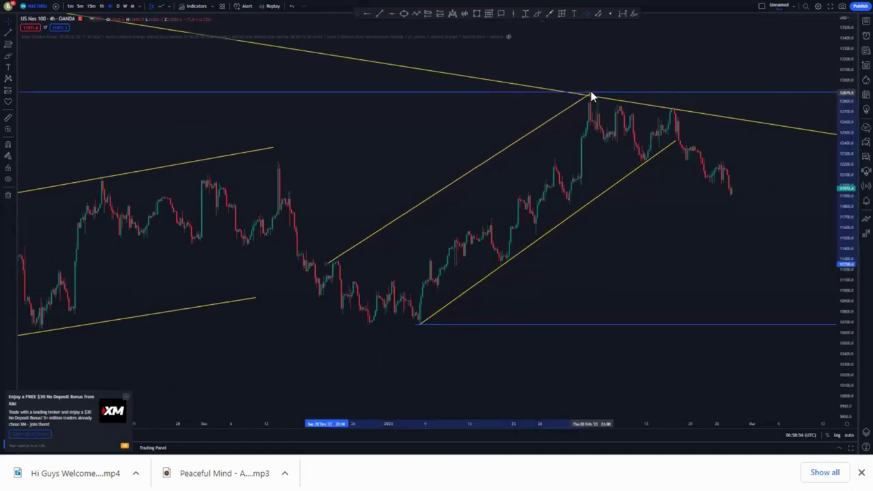
click(677, 170)
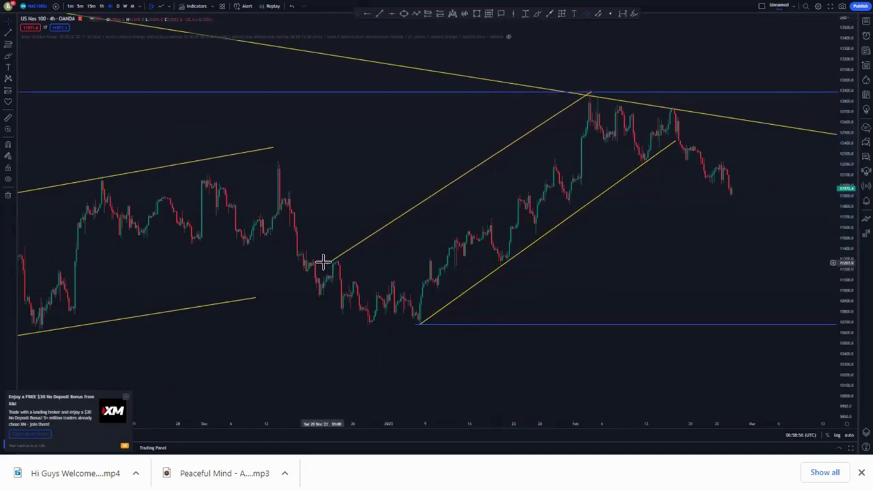
drag(327, 268, 333, 259)
- Draw steeper inner trend lines, from the 18 January high to the 2 February high and from the low around 20 January to 9 February
drag(686, 234, 668, 259)
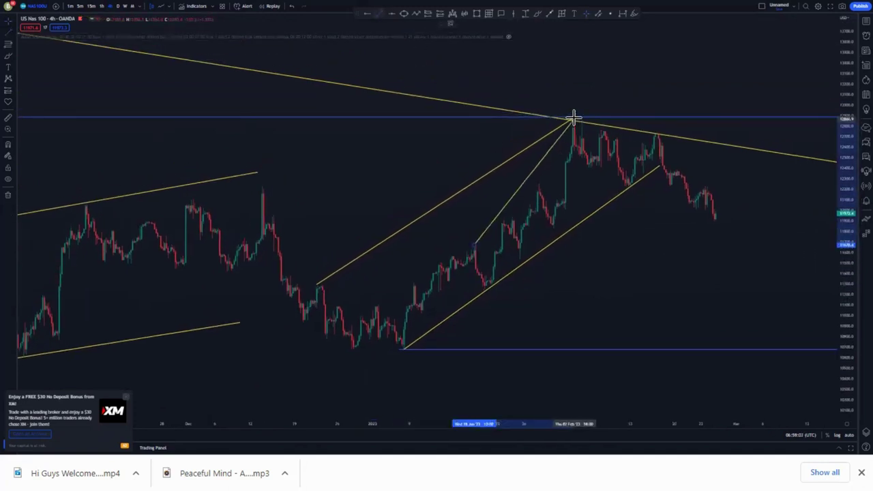
click(627, 210)
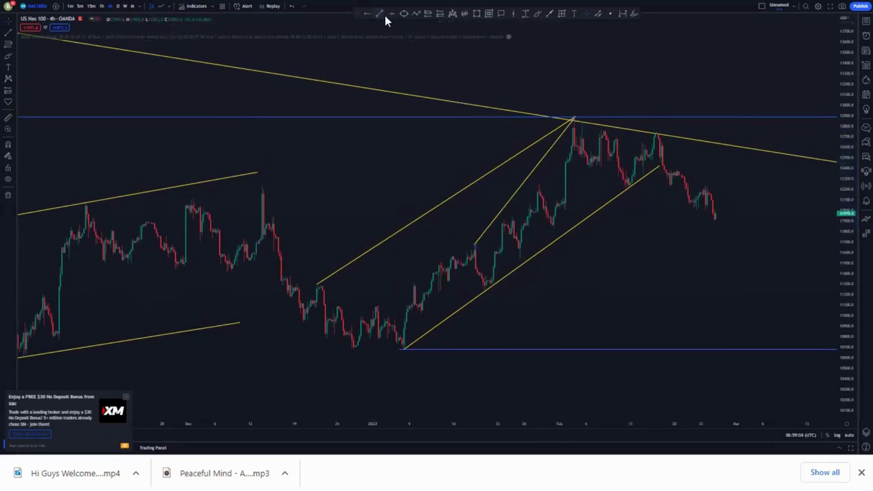
drag(498, 280, 619, 161)
click(620, 162)
click(626, 252)
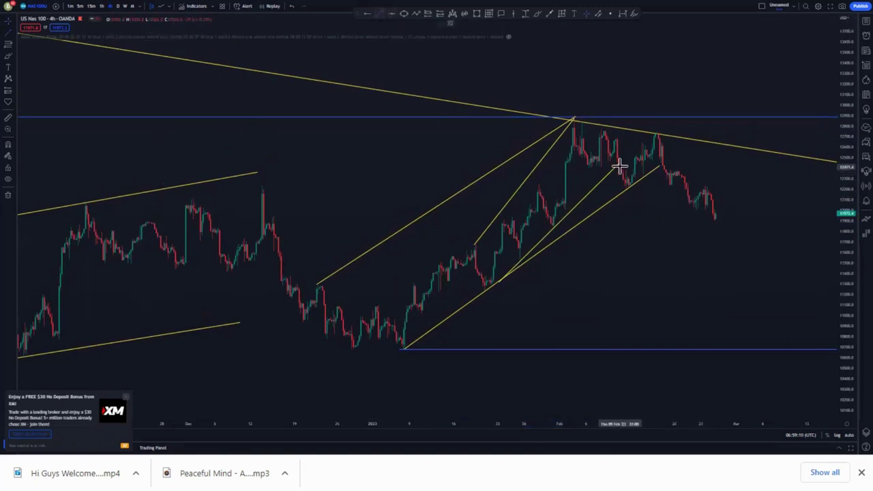
- Draw two short rising trend lines above and below the mid-February 2023 upswing
drag(620, 163, 653, 131)
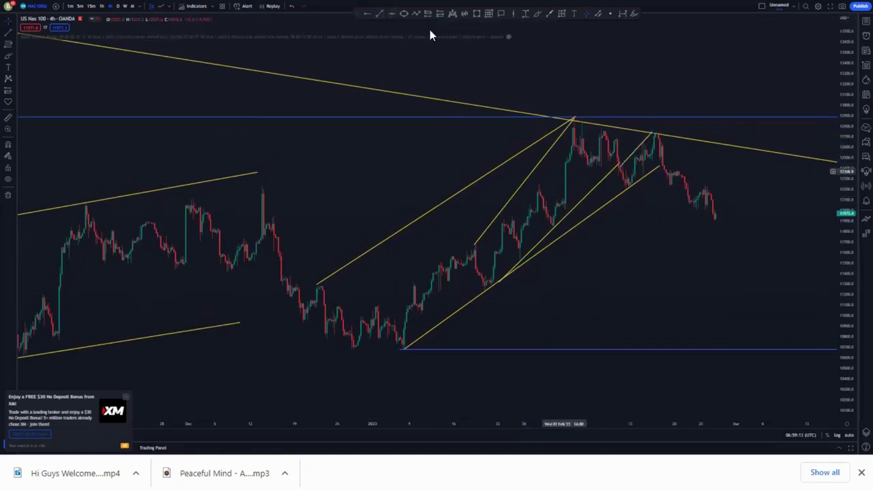
drag(645, 168, 661, 147)
- Switch the chart to the 1-hour timeframe and rescale it to show the January to February 2023 rally
scroll(669, 303, down, 4)
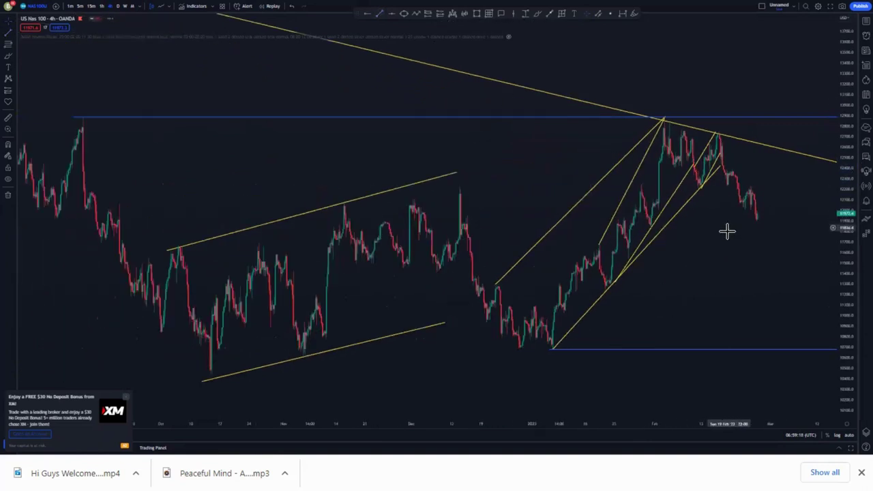
scroll(720, 235, up, 3)
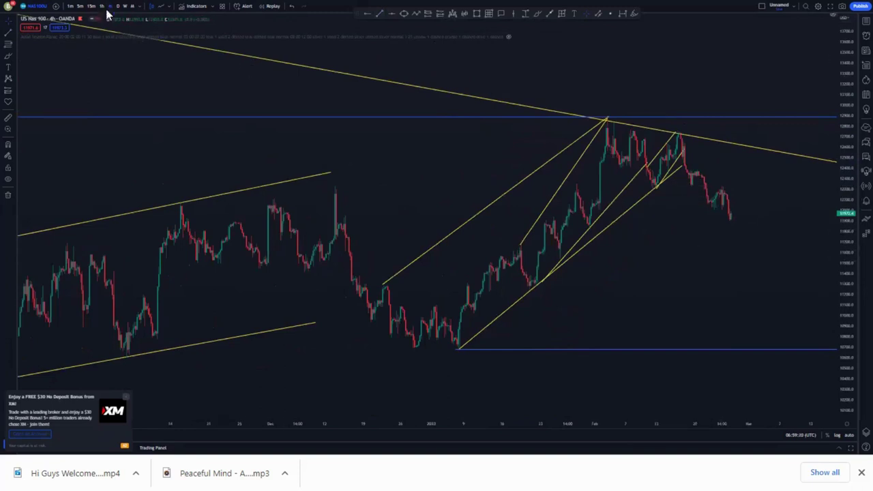
key(1)
key(h)
key(Return)
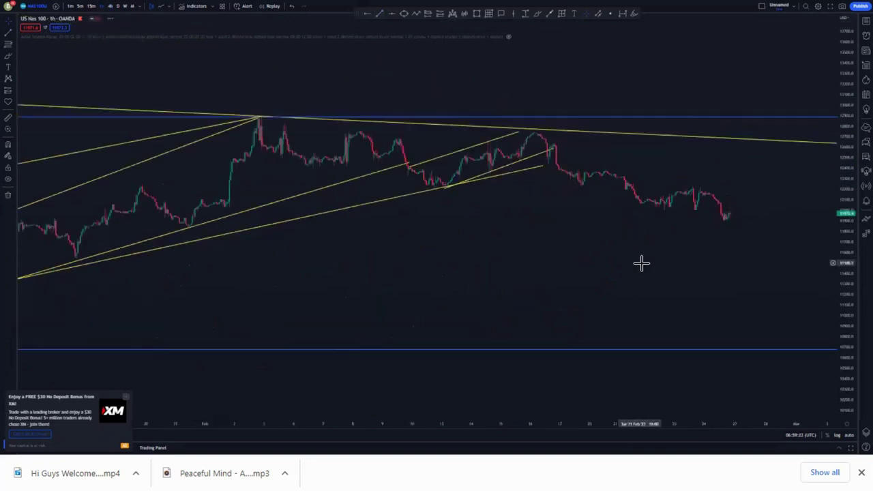
scroll(668, 269, down, 2)
scroll(696, 280, down, 3)
drag(608, 280, 522, 281)
drag(845, 329, 846, 181)
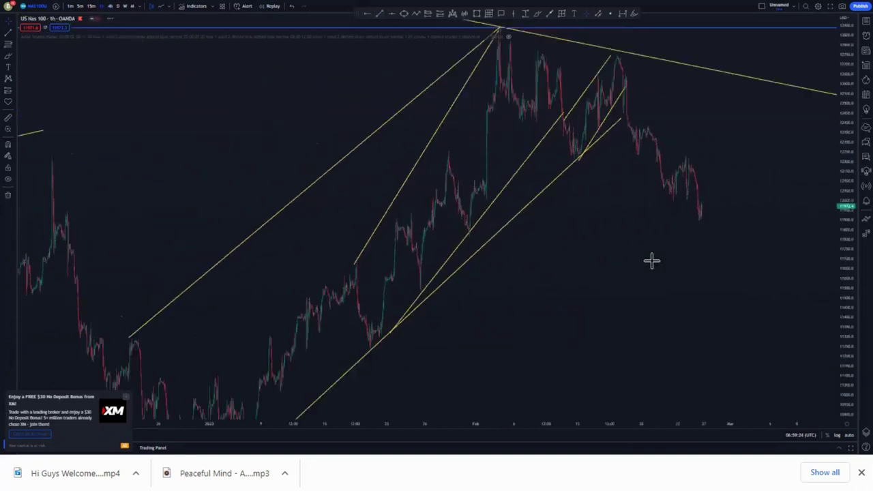
- Pull the upper end of the rally's lowest trend line back to about 9 February, clear below the price
drag(703, 274, 829, 275)
scroll(668, 302, up, 5)
drag(754, 245, 580, 274)
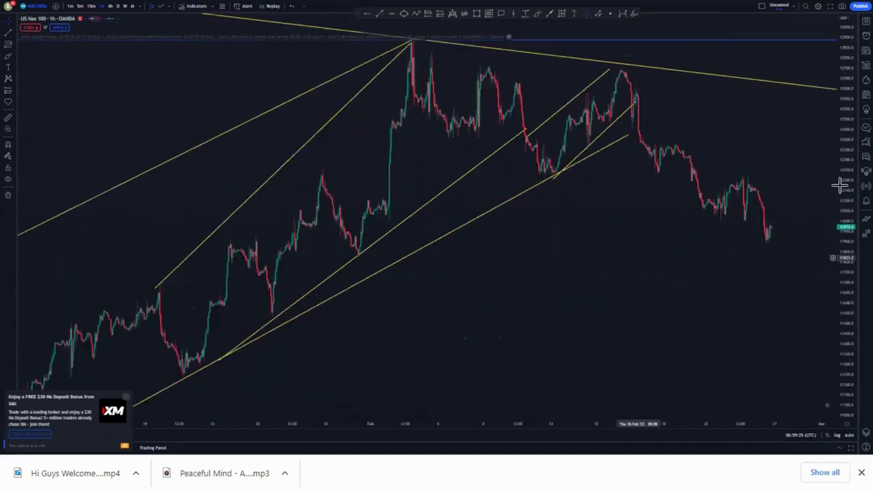
drag(848, 114, 838, 179)
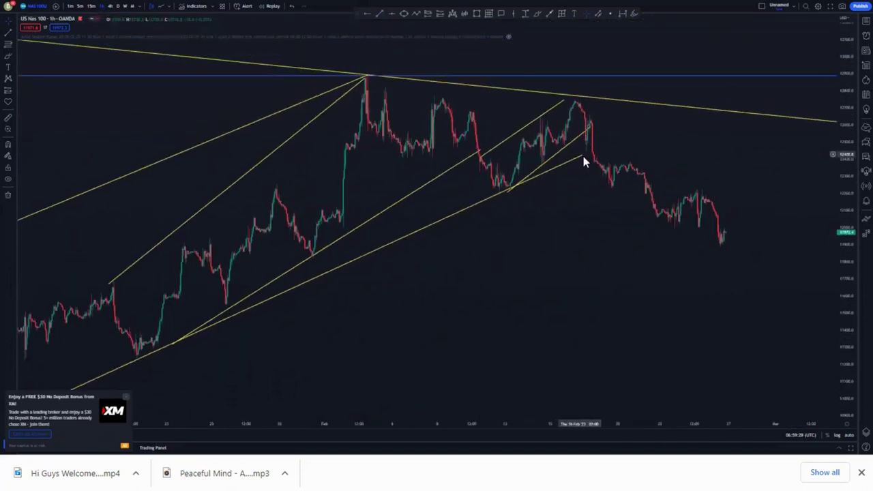
drag(557, 170, 465, 202)
drag(504, 234, 538, 246)
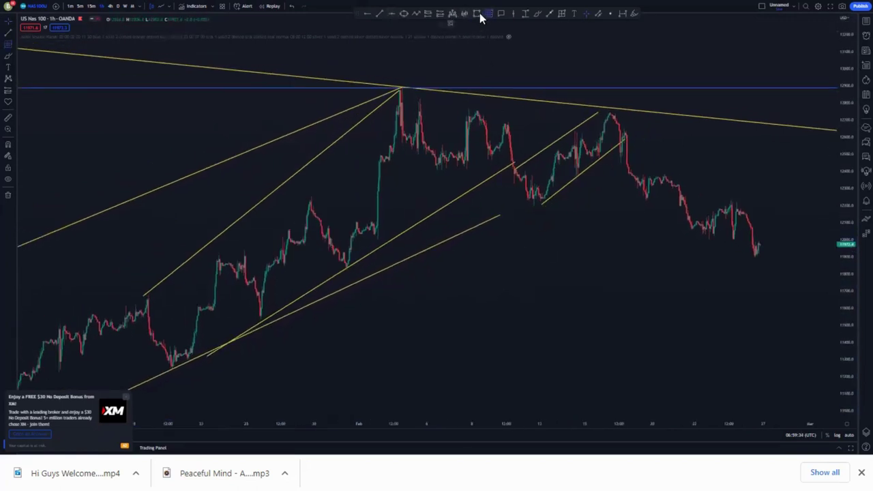
- Box the zone from the 9 February high to 17 February, sketch a bullish breakout path above it, and delete both drawings
click(504, 123)
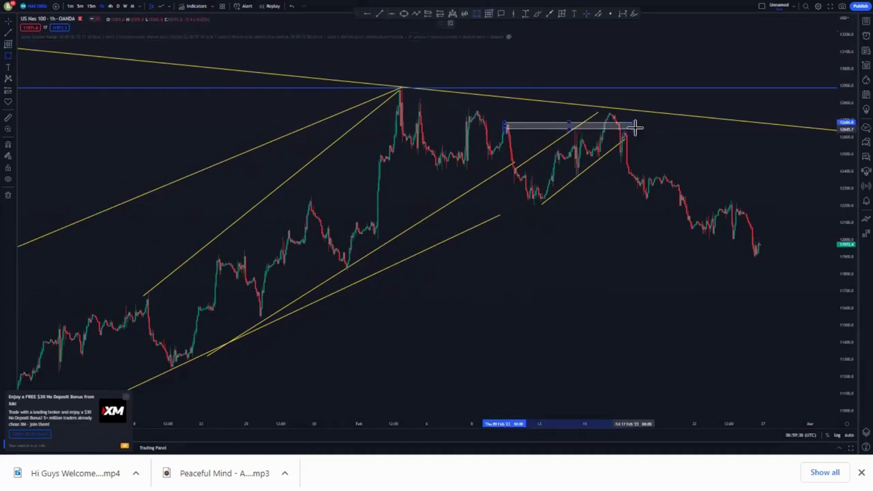
click(635, 127)
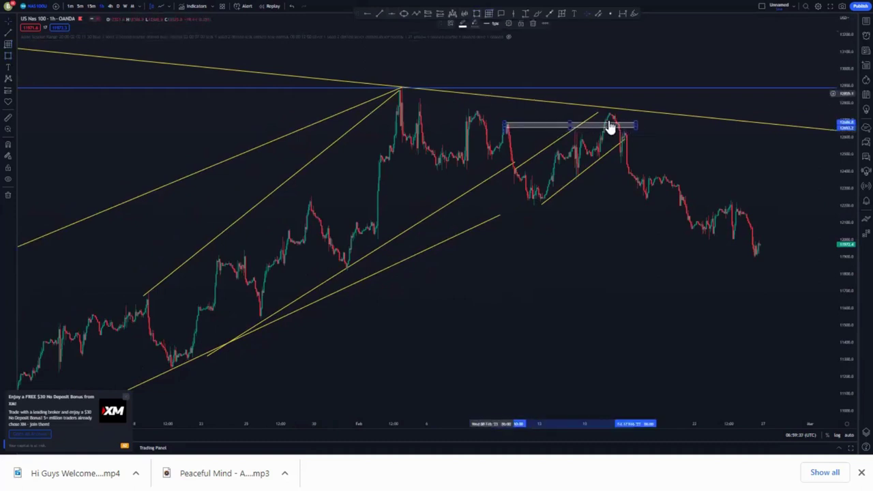
click(538, 14)
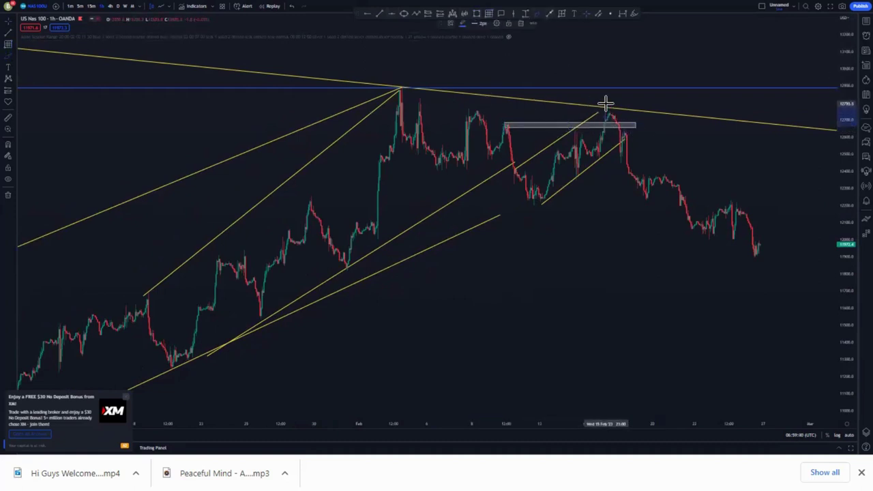
drag(615, 119, 648, 31)
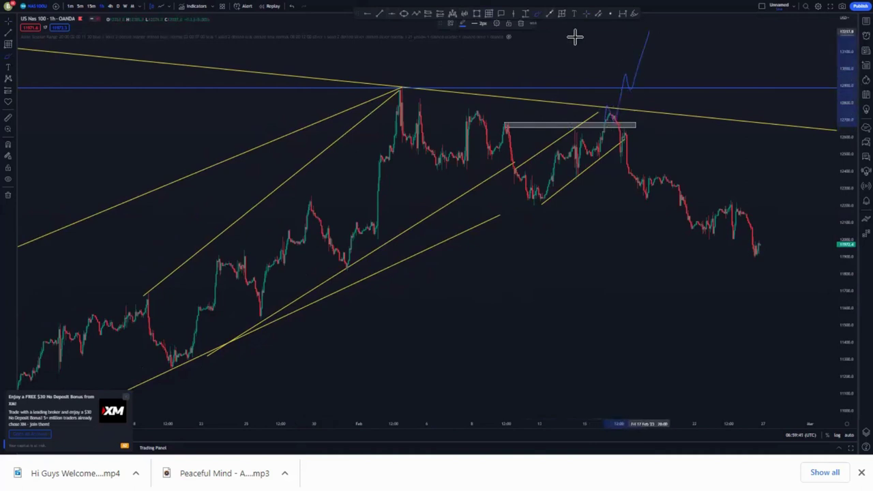
click(523, 24)
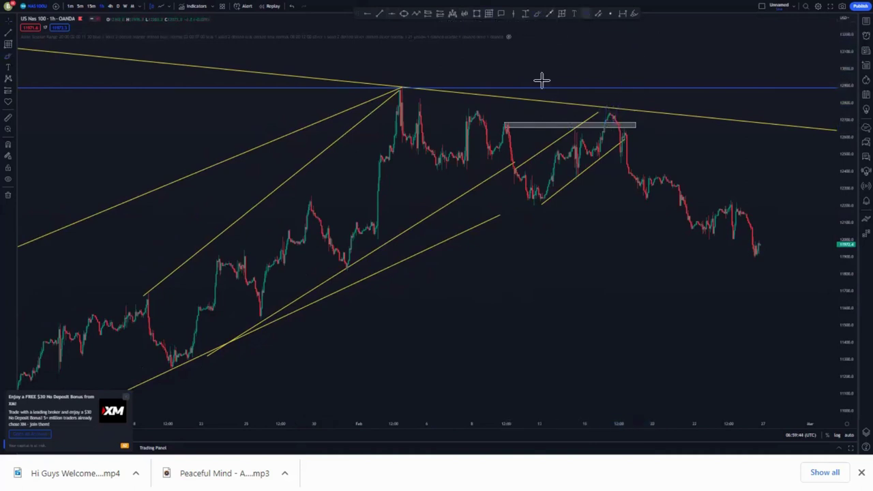
click(540, 128)
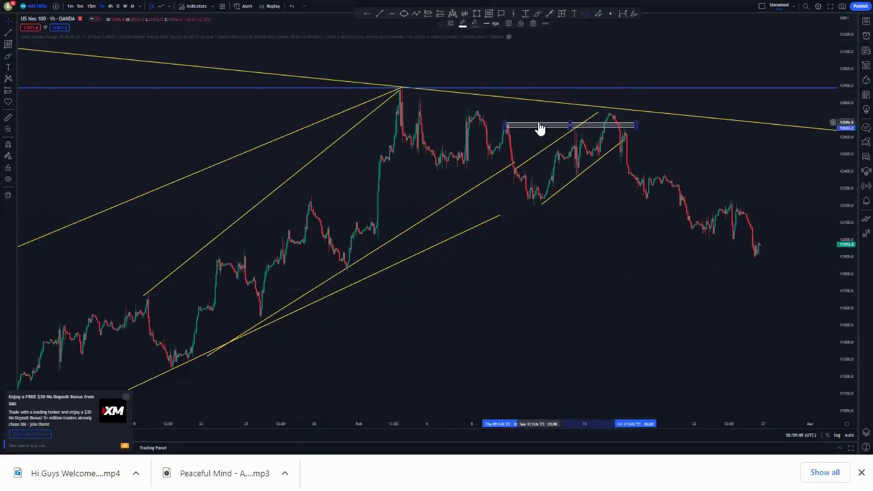
click(532, 23)
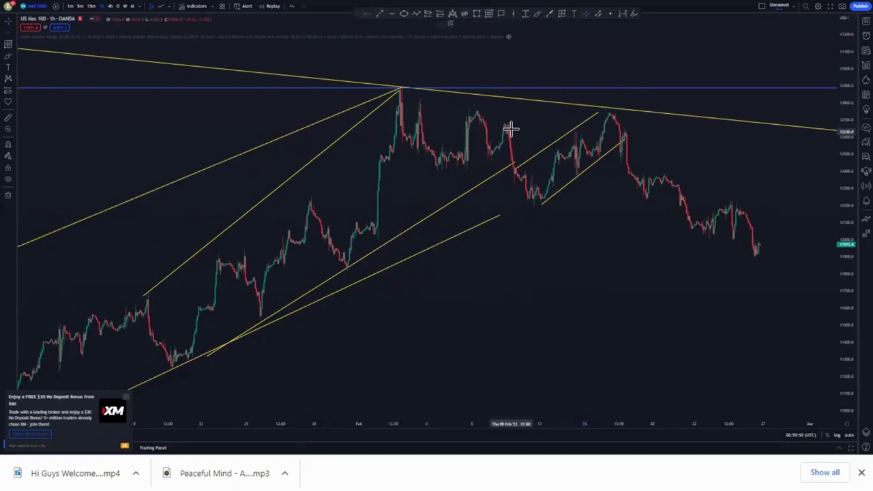
- Place a horizontal ray at the 9 February high and set the lower short trend line's start just below the 13 February low
click(506, 122)
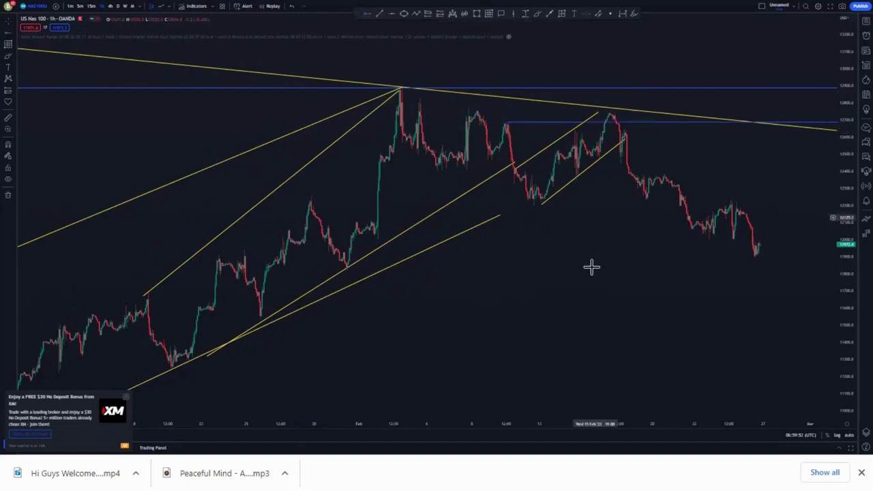
scroll(603, 261, down, 1)
scroll(607, 260, up, 2)
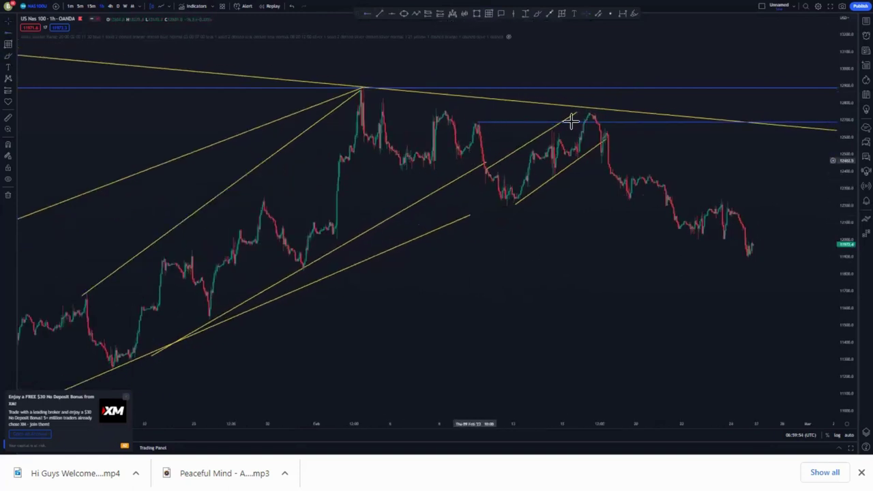
click(516, 208)
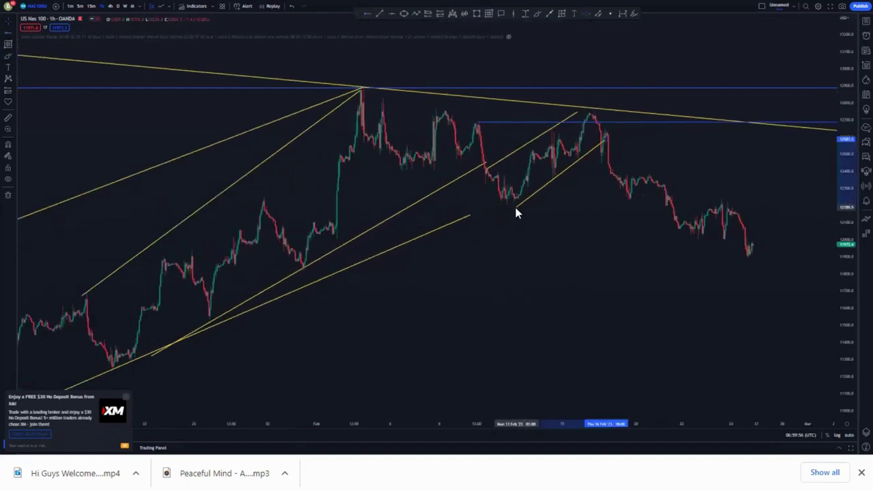
drag(562, 211, 546, 215)
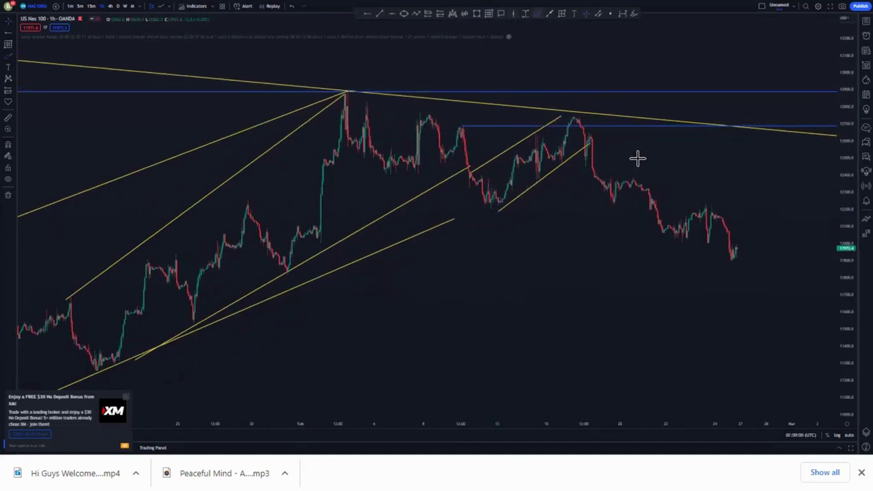
- Circle the two consolidations after 17 February freehand, link them with a falling stroke, and erase the freehand marks
mouse_move(634, 174)
mouse_down()
mouse_move(618, 176)
mouse_move(644, 195)
mouse_move(662, 236)
mouse_move(714, 201)
mouse_move(676, 243)
mouse_move(716, 217)
mouse_up()
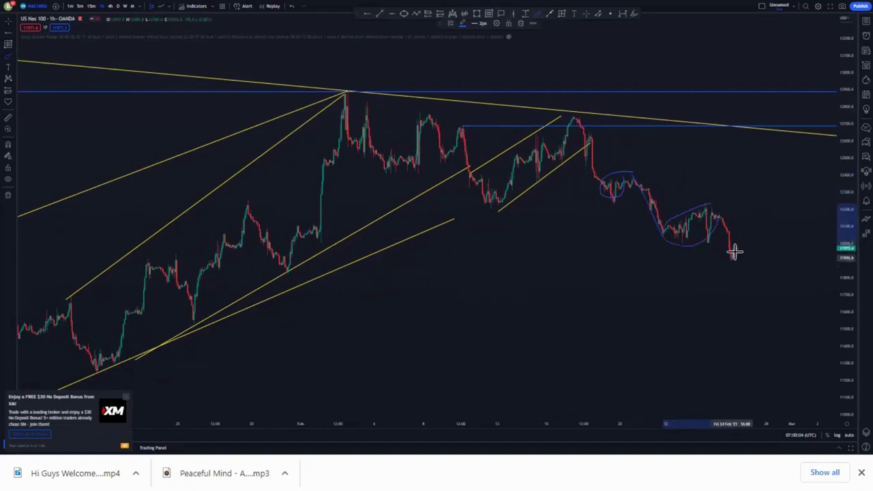
mouse_move(746, 255)
mouse_down()
mouse_move(751, 240)
mouse_move(764, 371)
mouse_up()
click(520, 24)
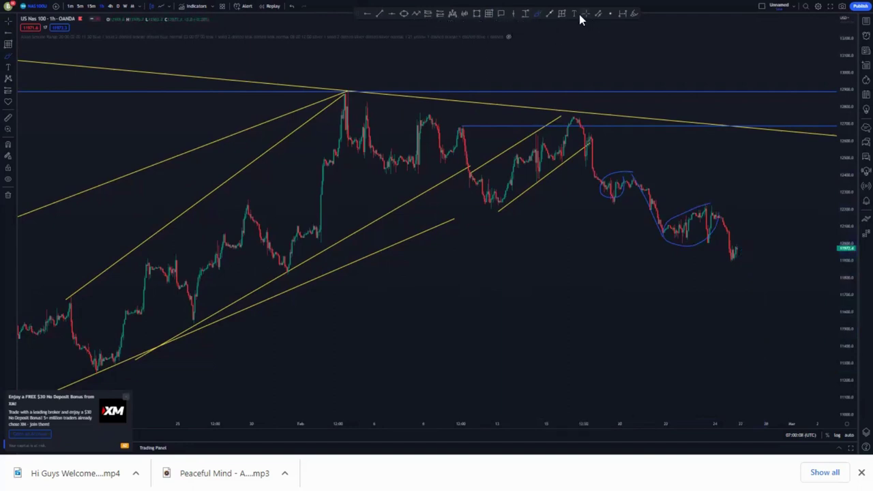
click(675, 220)
key(Delete)
click(652, 217)
key(Delete)
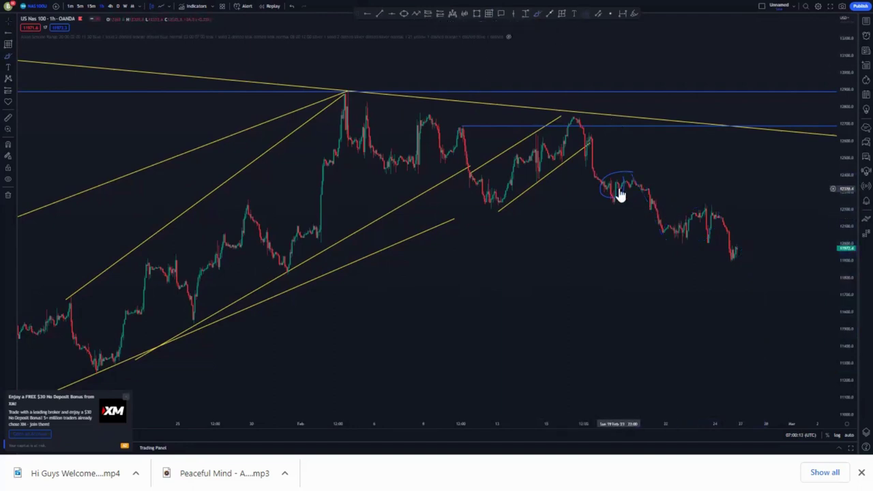
click(623, 193)
key(Delete)
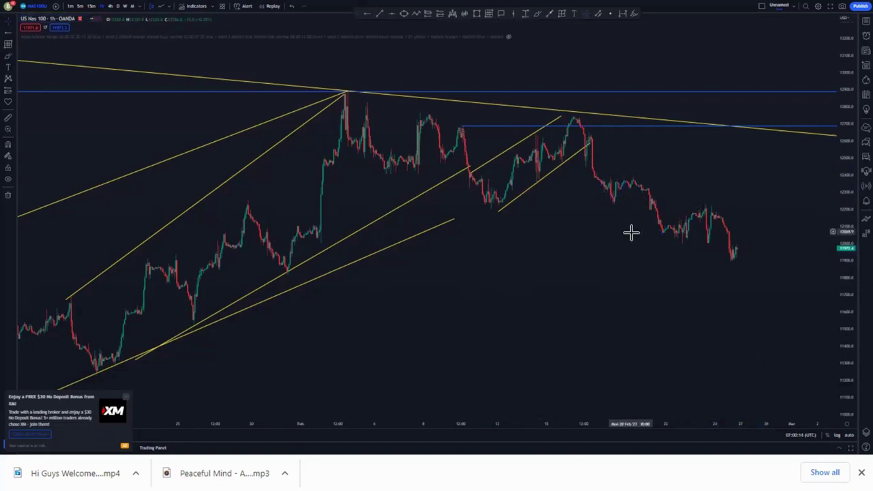
- Draw two short rising trend lines below and above the latest consolidation at the 24 February low
drag(618, 232, 524, 212)
drag(850, 186, 851, 110)
scroll(680, 279, up, 6)
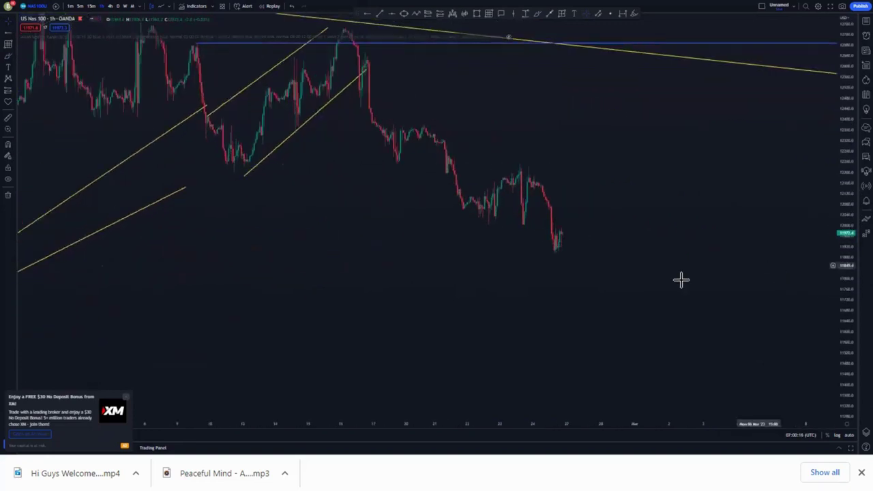
drag(512, 287, 571, 282)
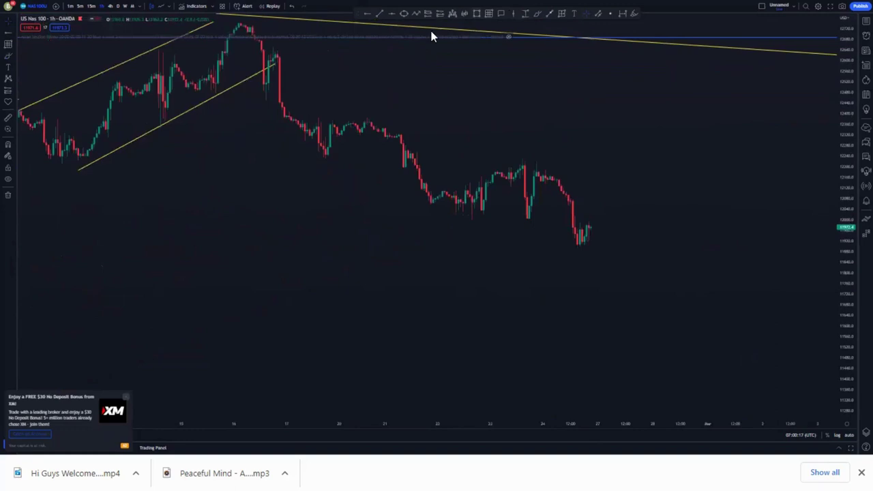
click(576, 250)
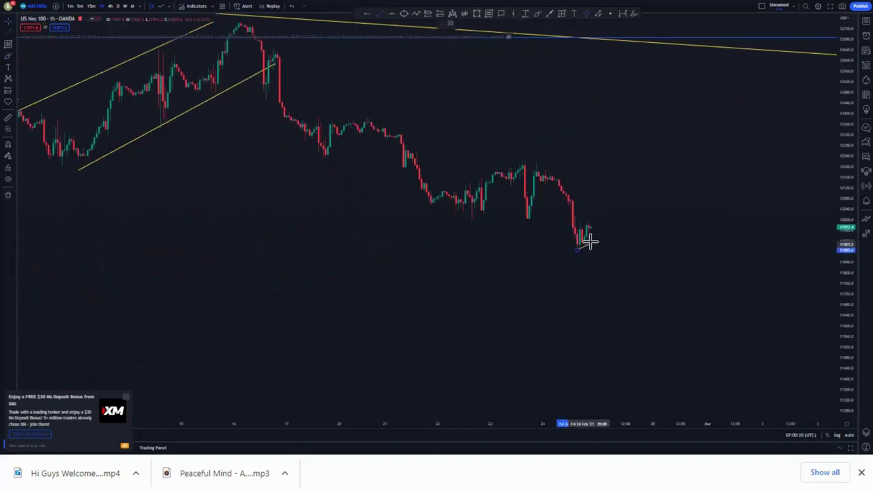
click(604, 239)
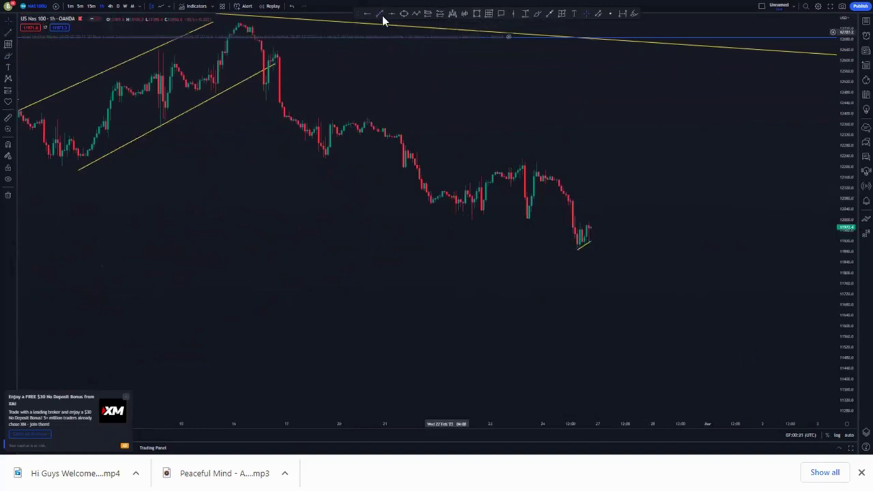
click(588, 220)
drag(844, 117, 835, 170)
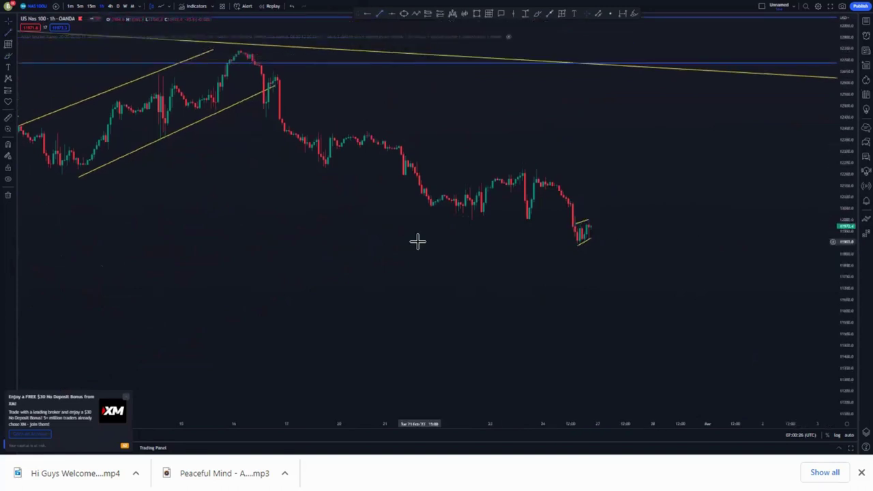
- Draw a rising trend line above and a horizontal line below the 22 to 23 February consolidation
scroll(418, 242, down, 4)
drag(843, 257, 842, 160)
drag(767, 217, 746, 251)
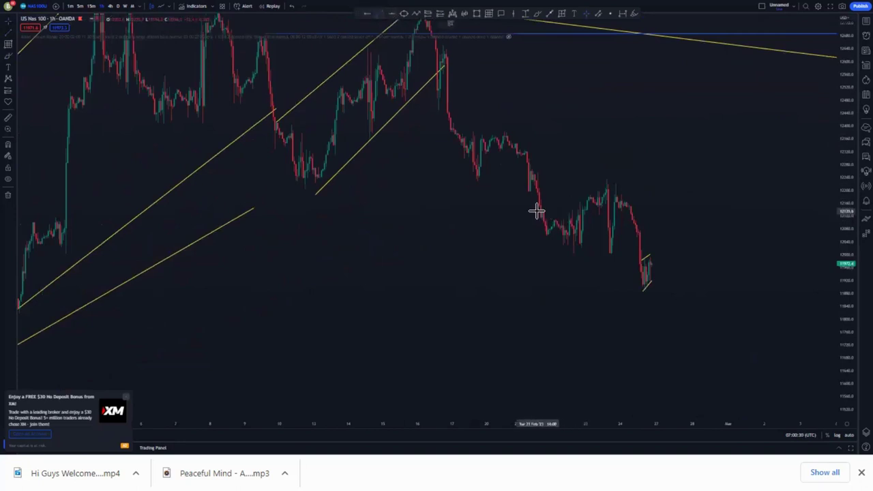
click(610, 180)
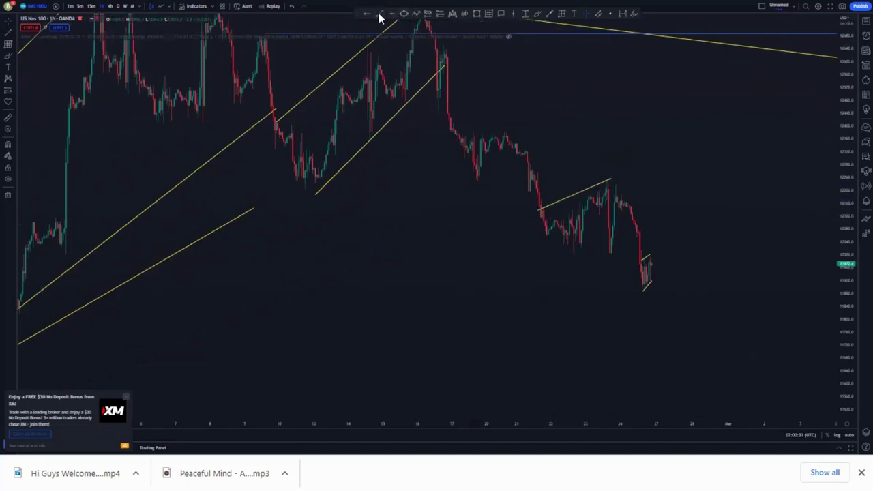
click(617, 253)
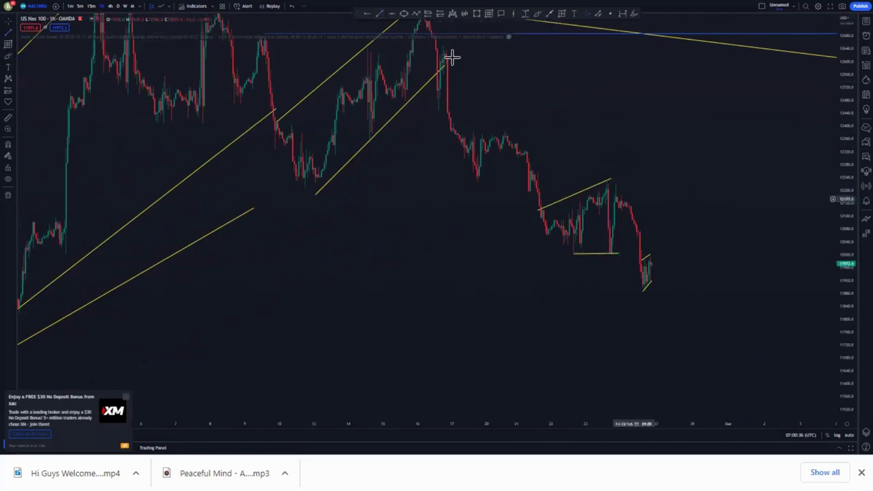
- Enclose the 17 to 20 February consolidation with a rising trend line below and a horizontal line above
click(476, 179)
click(523, 153)
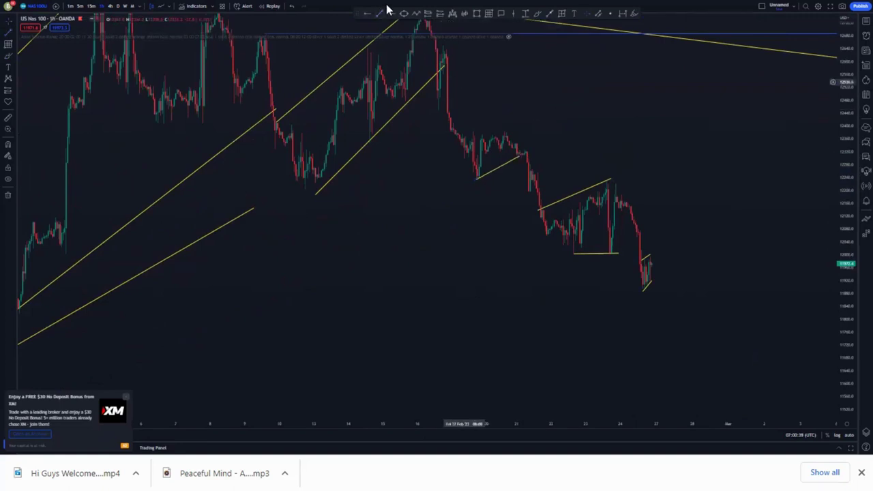
click(474, 131)
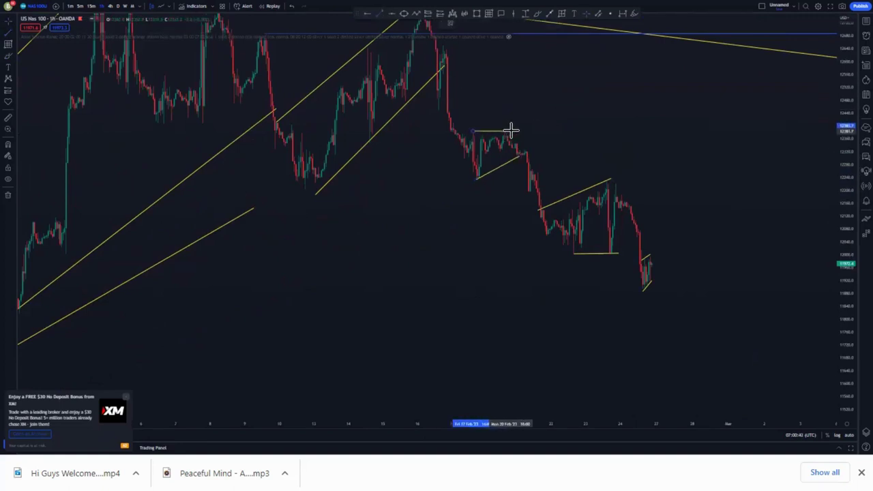
click(511, 131)
click(544, 166)
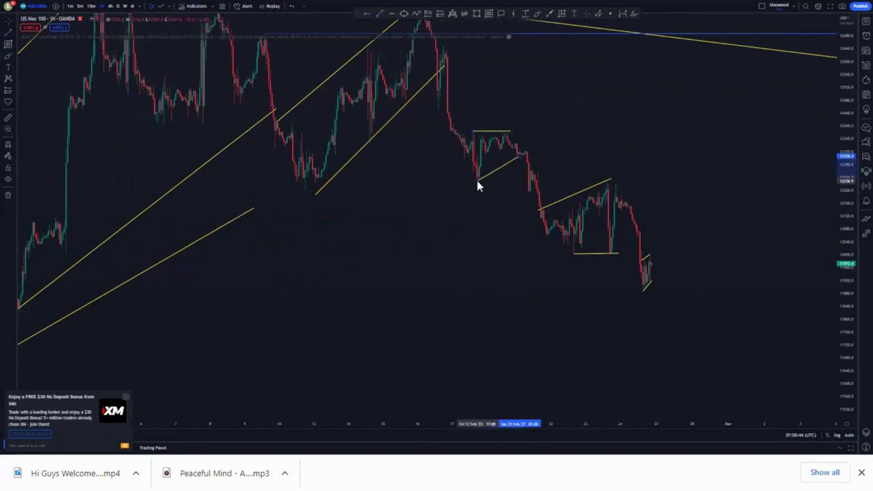
- Adjust the start of the rising trend line above the 22 to 23 February consolidation
drag(511, 187, 365, 196)
scroll(575, 267, down, 3)
drag(417, 290, 520, 259)
drag(845, 198, 846, 261)
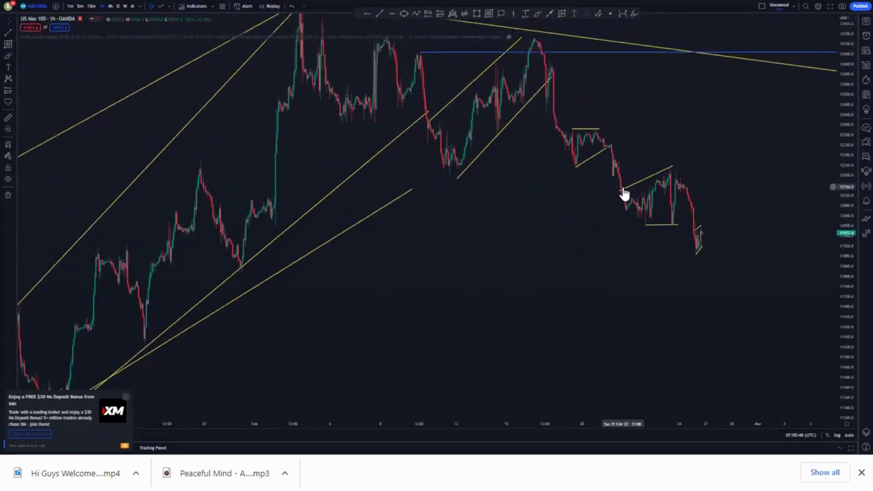
drag(618, 190, 626, 190)
click(557, 243)
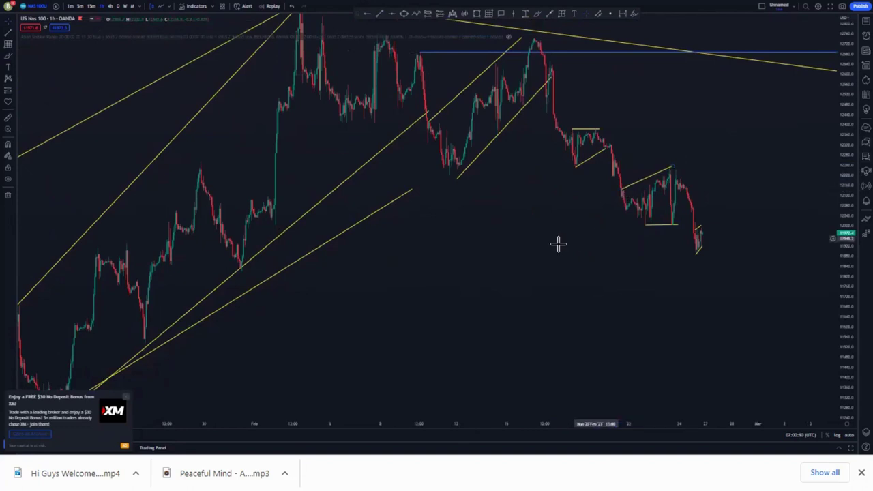
- Sketch the falling zigzag freehand through the three consolidations from 17 February and circle the latest one
drag(557, 244, 502, 223)
mouse_move(493, 68)
mouse_down()
mouse_move(530, 157)
mouse_move(542, 140)
mouse_up()
mouse_move(545, 111)
mouse_down()
mouse_move(577, 202)
mouse_move(632, 162)
mouse_up()
mouse_move(643, 217)
mouse_down()
mouse_move(643, 210)
mouse_move(659, 218)
mouse_move(648, 204)
mouse_up()
- Place a horizontal ray at the 12,000 level from the 22 February low and delete the freehand zigzag and circle
click(366, 15)
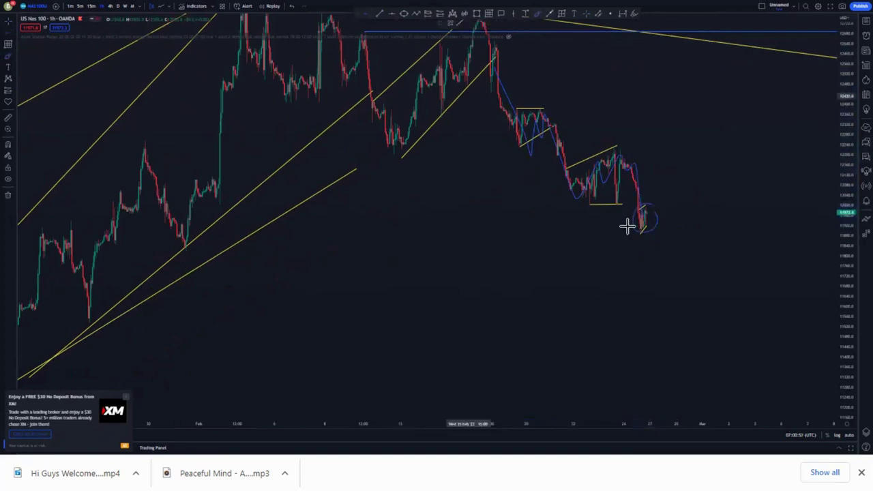
click(590, 204)
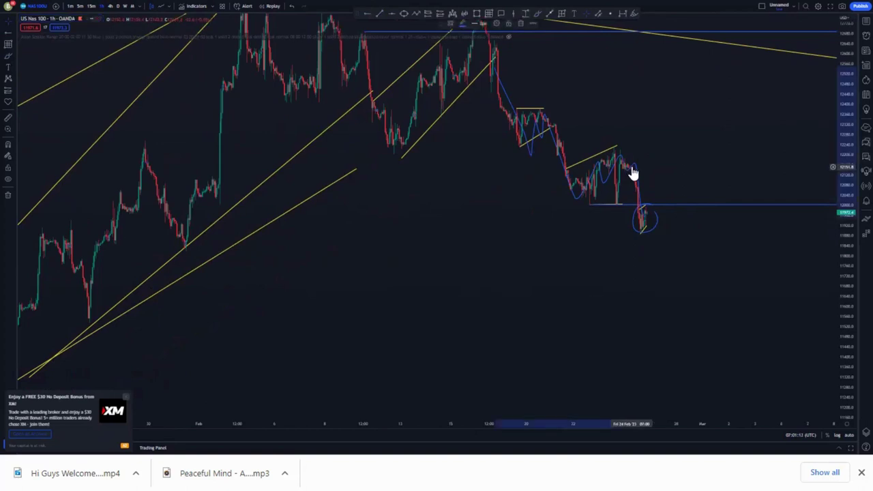
key(Delete)
drag(488, 61, 484, 110)
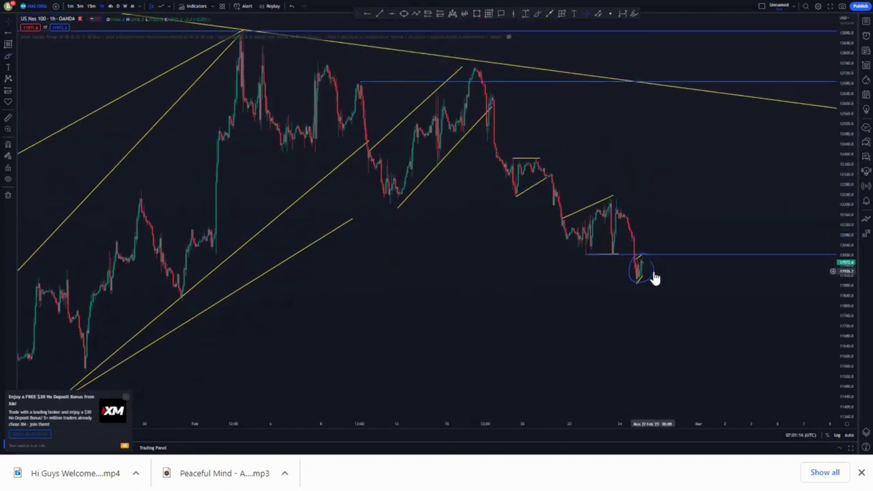
key(Delete)
drag(575, 284, 516, 249)
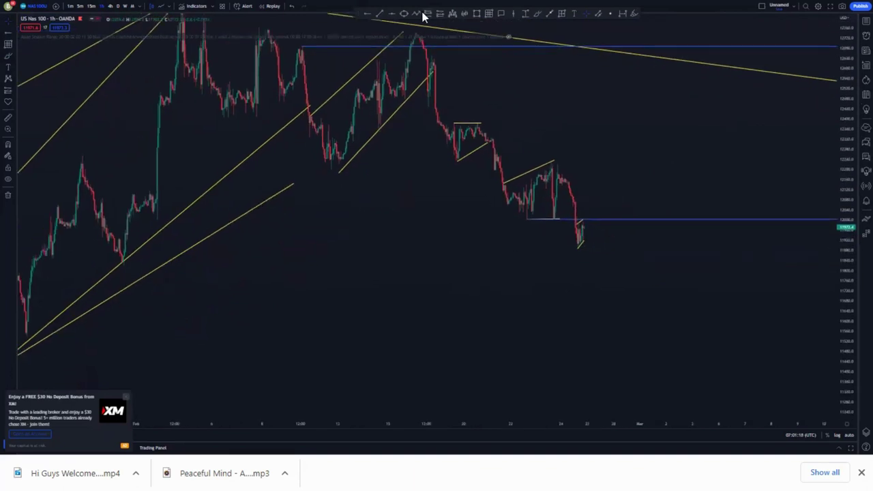
- Place a short position at the low of the latest consolidation and tighten its stop to just above the 12,000 level
click(423, 17)
click(584, 247)
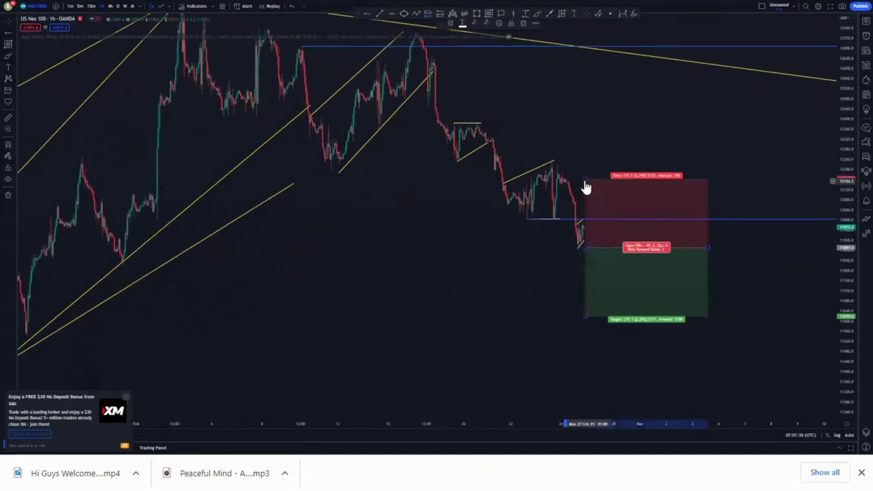
drag(588, 202, 590, 215)
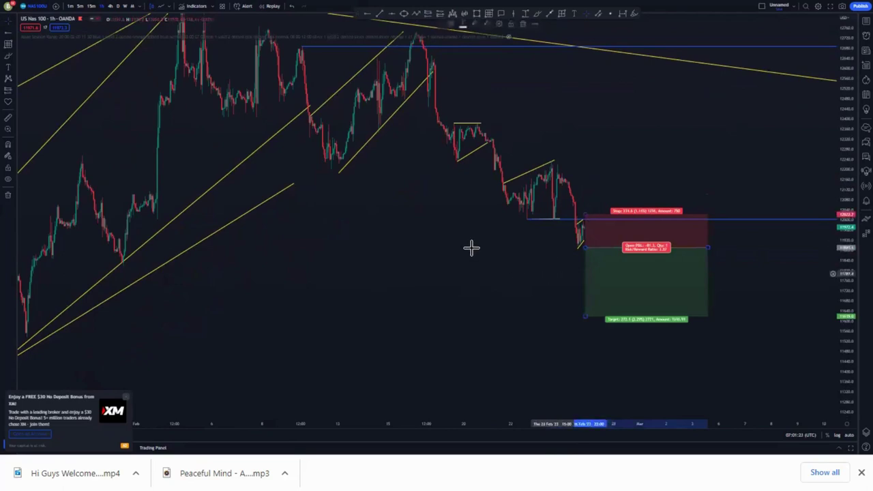
- Extend the short position's target down to just above the January low's horizontal level, at about 10,700
drag(471, 247, 419, 192)
scroll(502, 307, down, 5)
drag(845, 138, 827, 308)
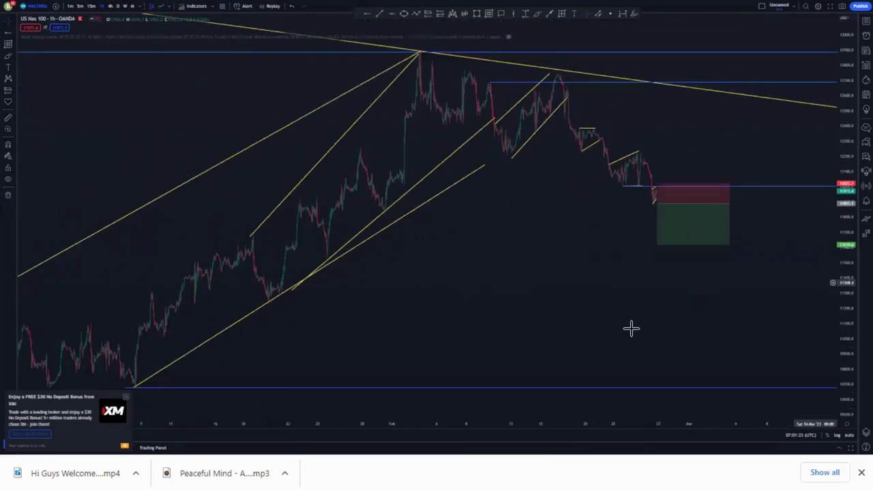
drag(632, 318, 634, 274)
drag(660, 196, 653, 316)
scroll(512, 310, up, 5)
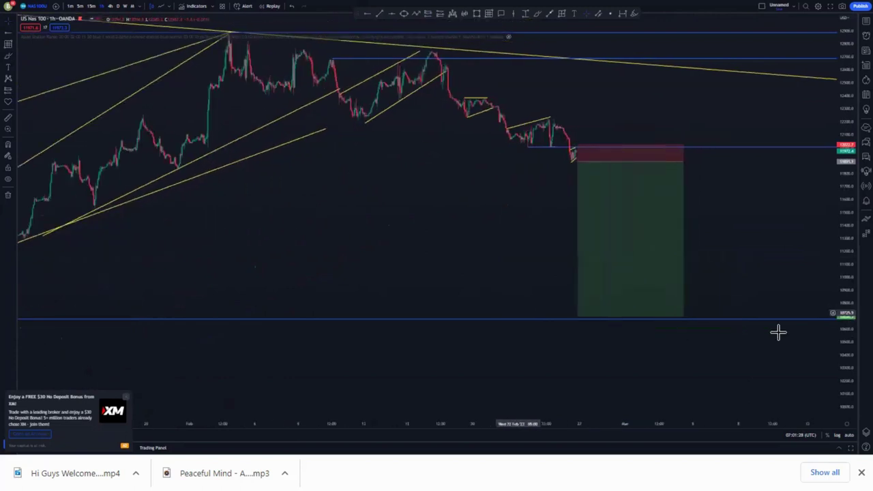
drag(843, 364, 844, 249)
drag(378, 237, 469, 261)
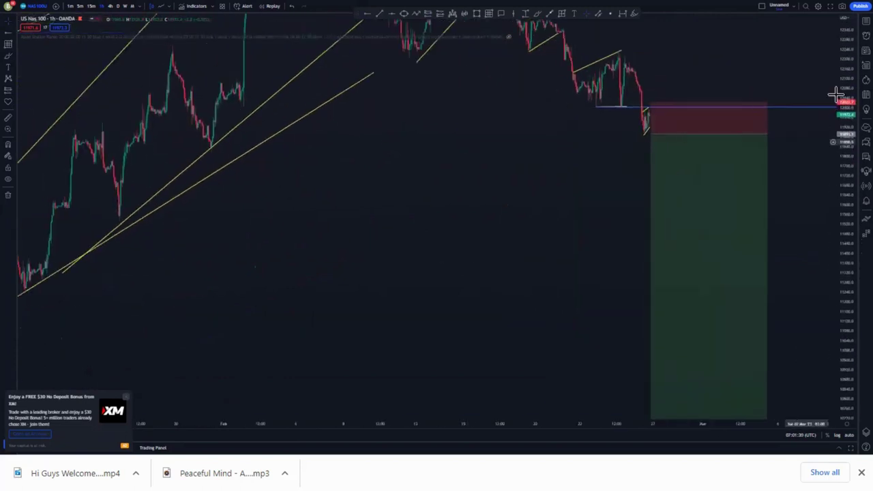
drag(843, 94, 834, 195)
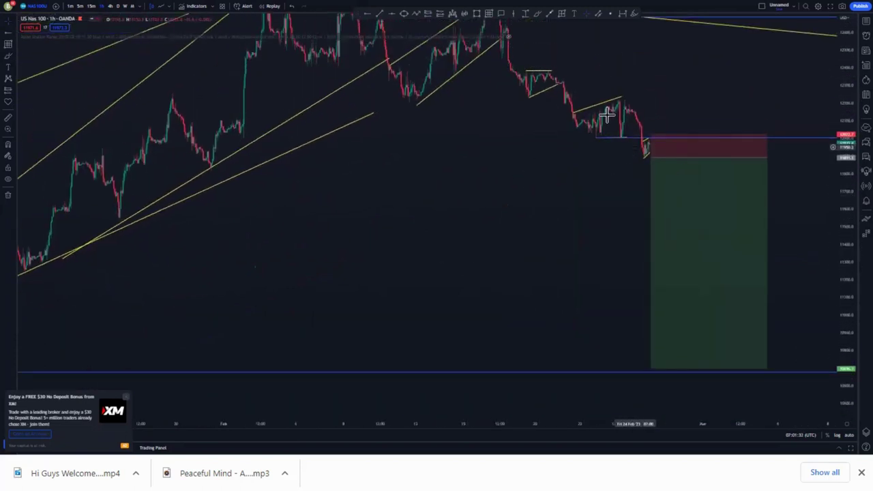
- Sketch the projected fall freehand from the latest consolidation through two smaller pauses and a wide range to the lowest horizontal level, circling the first pause
mouse_move(648, 142)
mouse_down()
mouse_move(653, 204)
mouse_move(662, 193)
mouse_up()
mouse_move(626, 232)
mouse_down()
mouse_move(638, 165)
mouse_move(669, 243)
mouse_up()
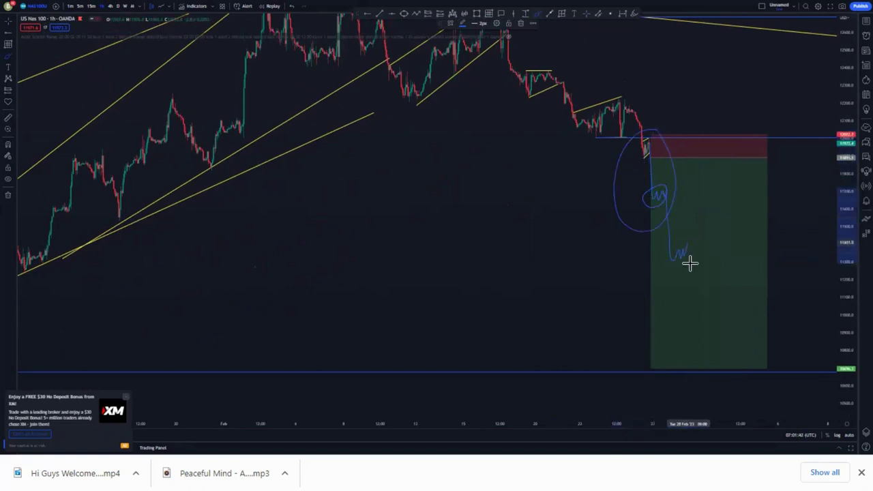
drag(710, 228, 742, 205)
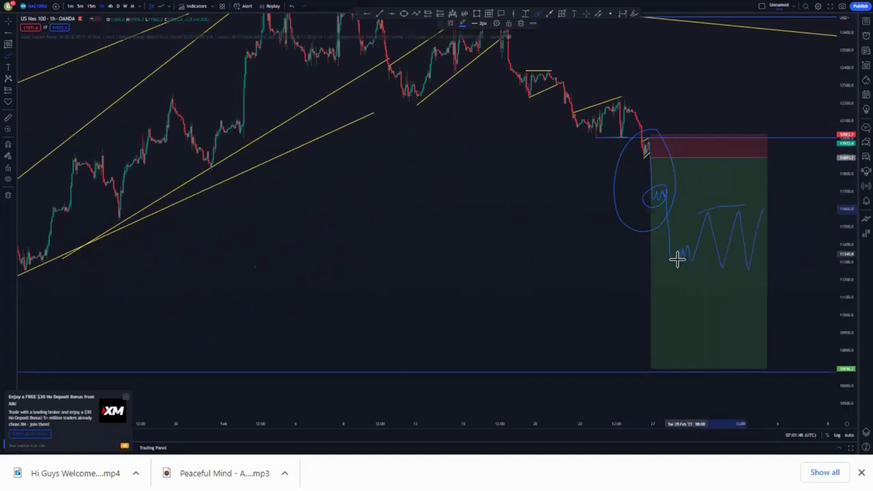
mouse_move(678, 260)
mouse_down()
mouse_move(727, 261)
mouse_move(742, 252)
mouse_up()
mouse_move(755, 204)
mouse_down()
mouse_move(772, 205)
mouse_move(809, 370)
mouse_up()
- Delete the freehand circles and the first projected drop beside the latest consolidation
scroll(447, 245, down, 2)
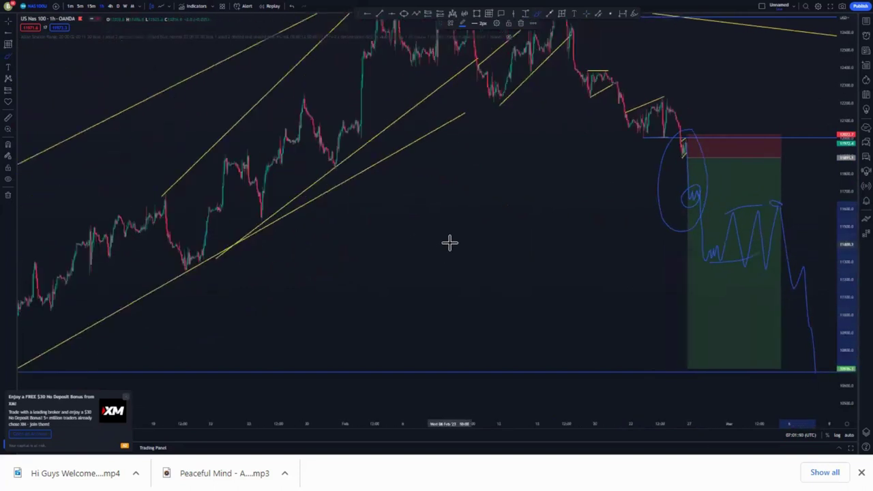
scroll(449, 243, up, 2)
click(585, 14)
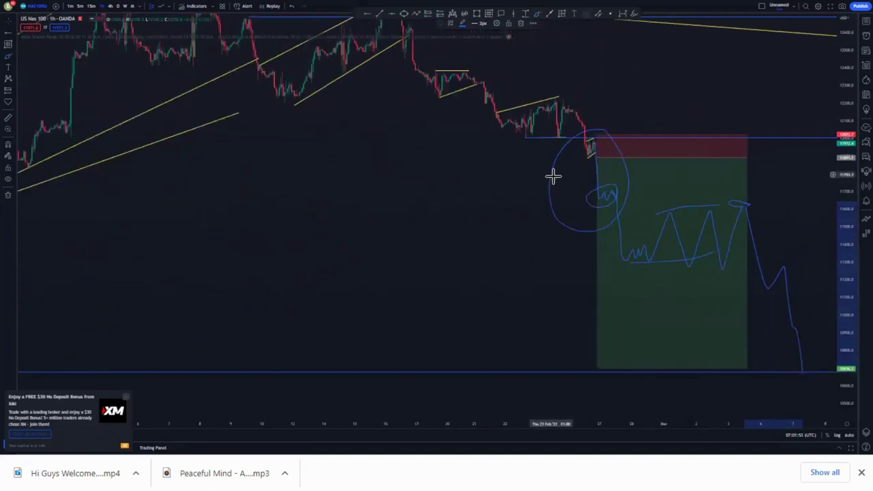
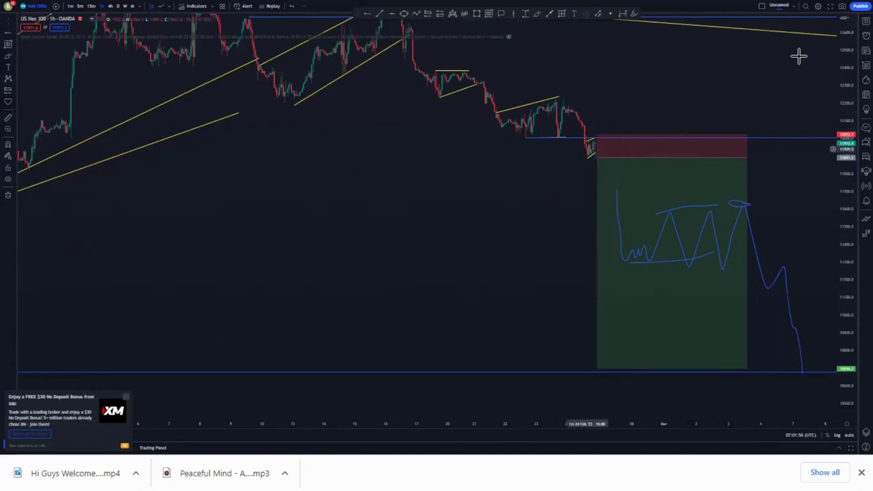
- Switch to the US30 chart on the weekly timeframe and remove its 3 existing drawings
click(867, 21)
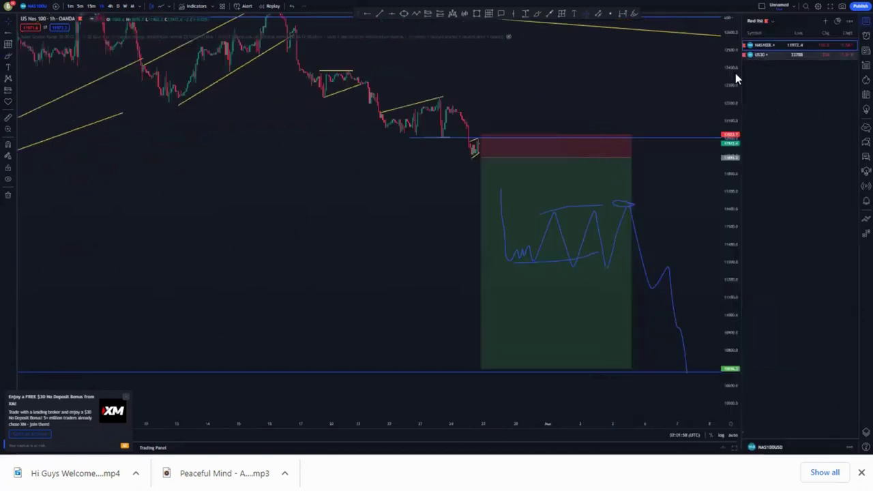
click(771, 54)
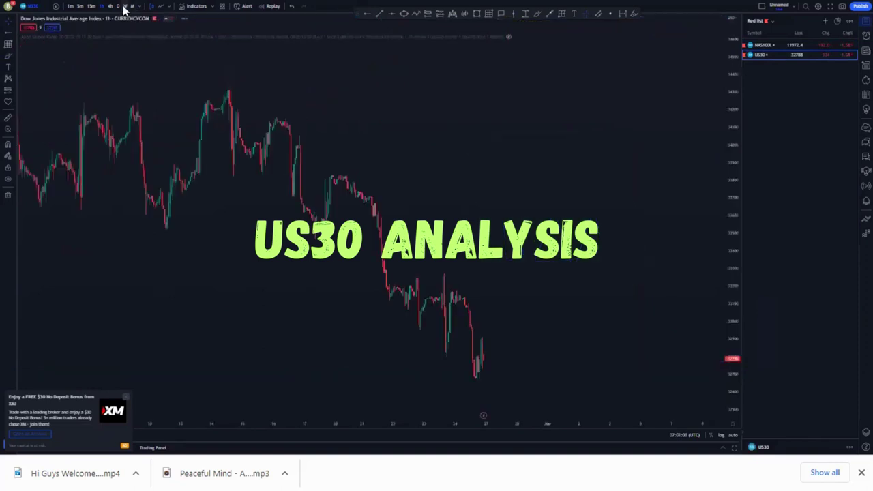
click(125, 6)
click(8, 195)
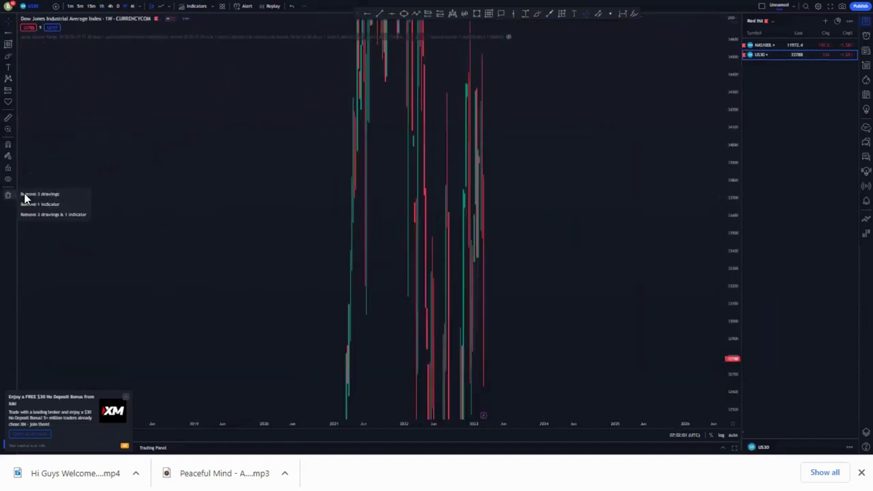
click(34, 194)
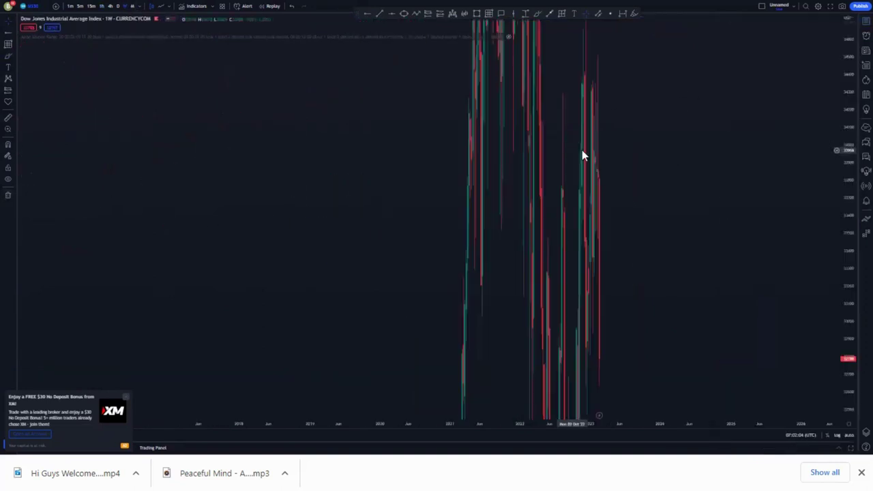
- Reset the chart view and place horizontal rays from the April 2022 high, the October 2022 low and the August 2022 high
right_click(580, 154)
click(618, 158)
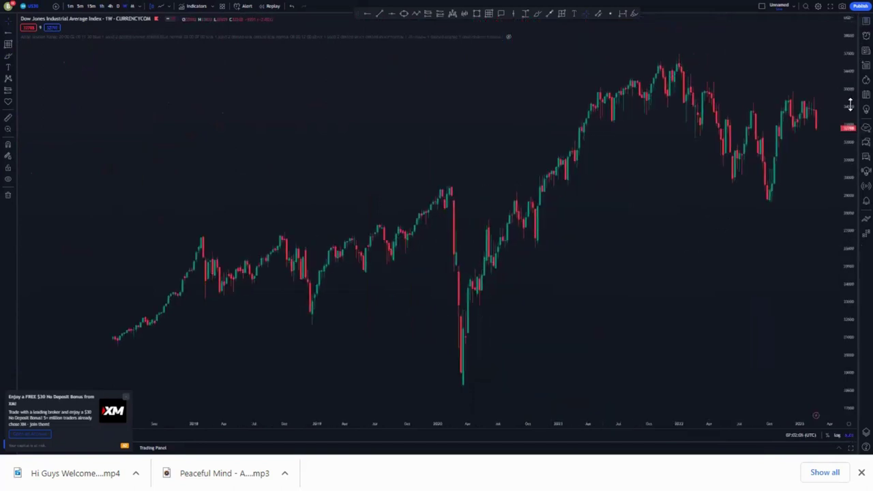
drag(851, 104, 851, 174)
drag(711, 216, 581, 212)
drag(842, 175, 843, 102)
drag(662, 203, 650, 266)
scroll(614, 268, up, 2)
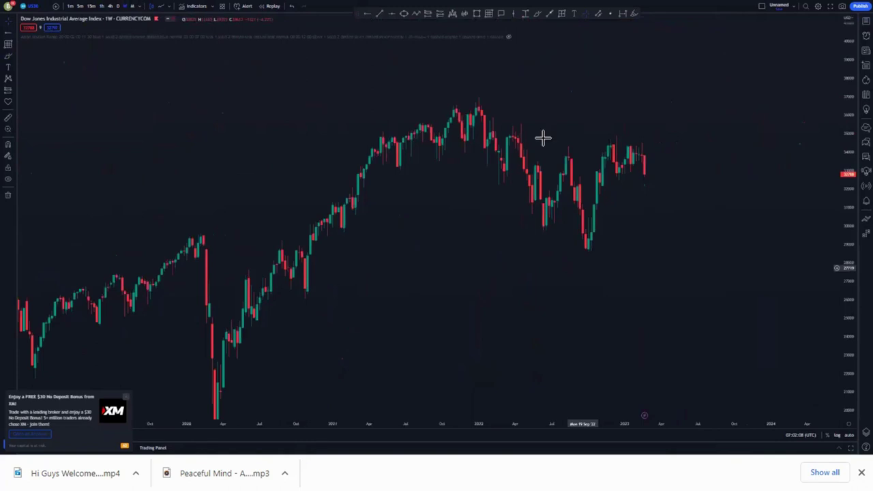
click(521, 124)
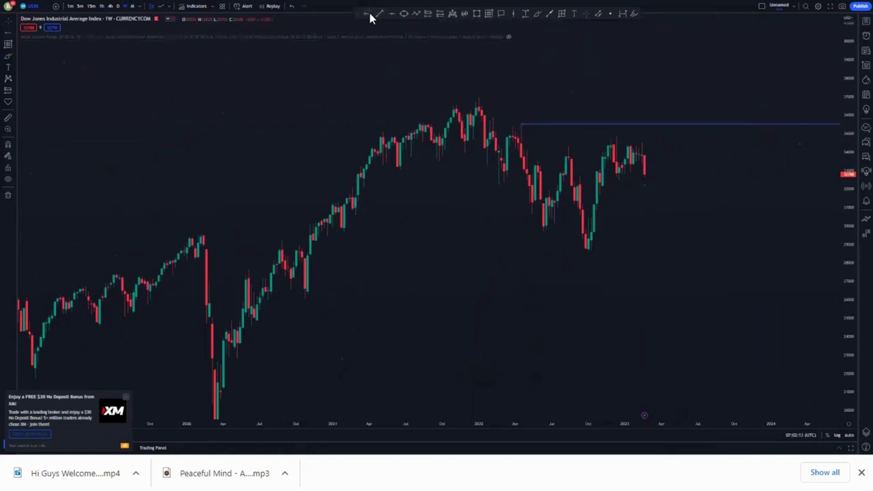
click(588, 251)
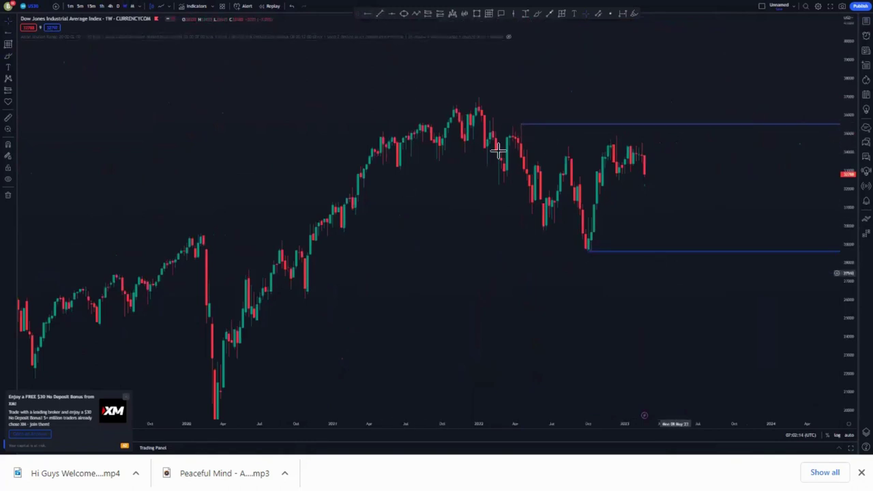
click(569, 147)
- Enclose the 2022 decline in a falling channel of two trend lines and place a horizontal ray at the January 2022 high
scroll(501, 254, down, 2)
scroll(471, 260, up, 2)
drag(434, 257, 440, 224)
scroll(368, 220, up, 1)
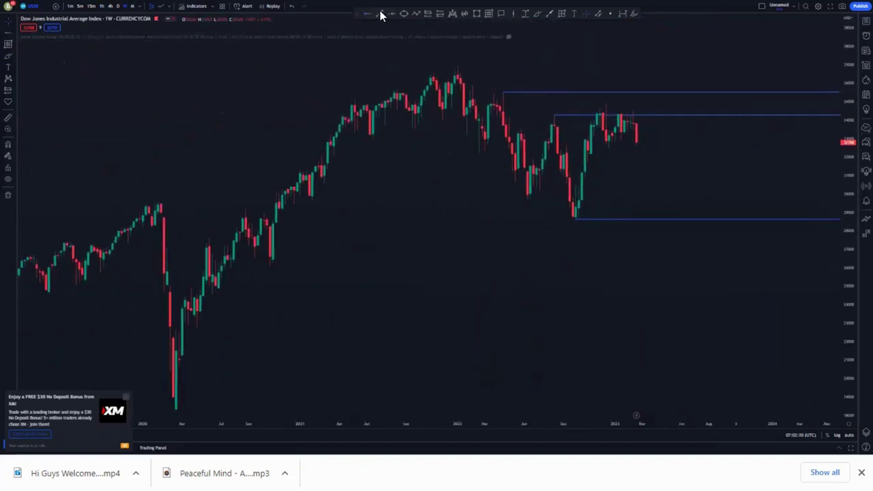
click(587, 129)
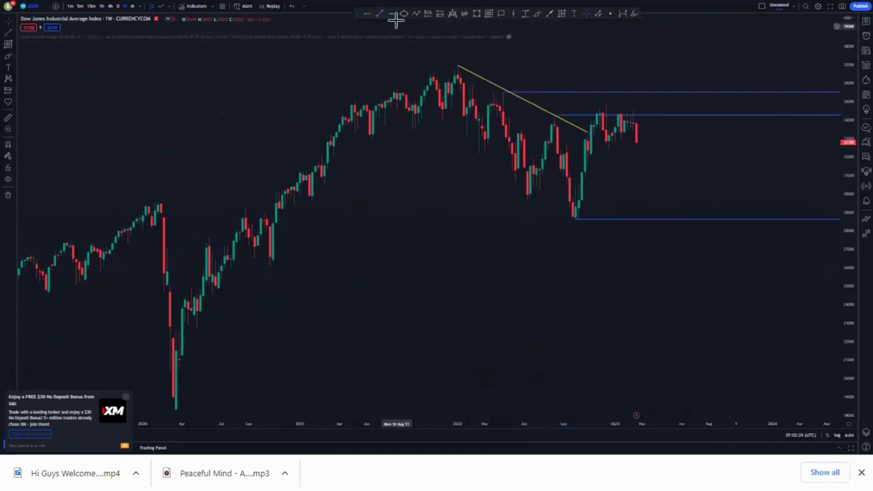
click(577, 228)
click(414, 130)
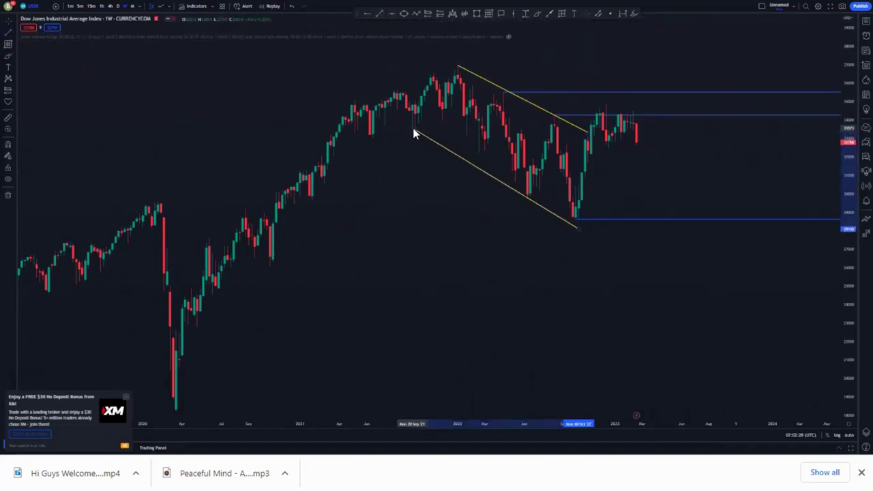
click(666, 181)
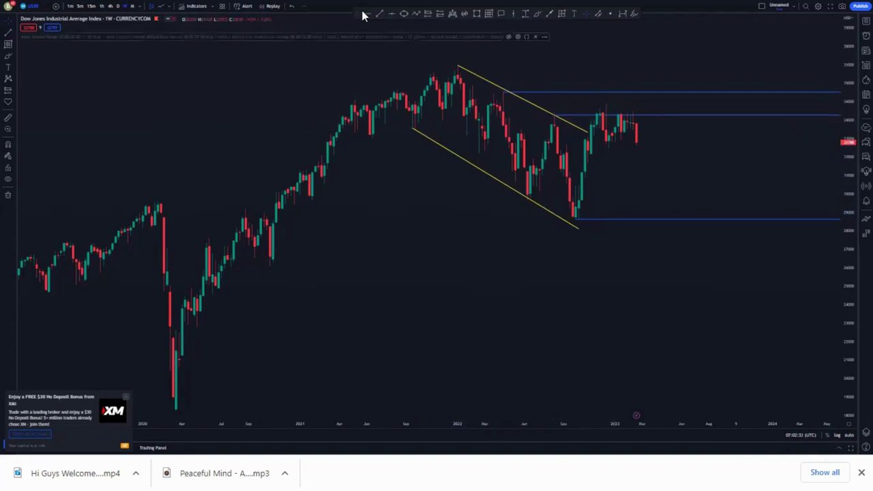
click(455, 65)
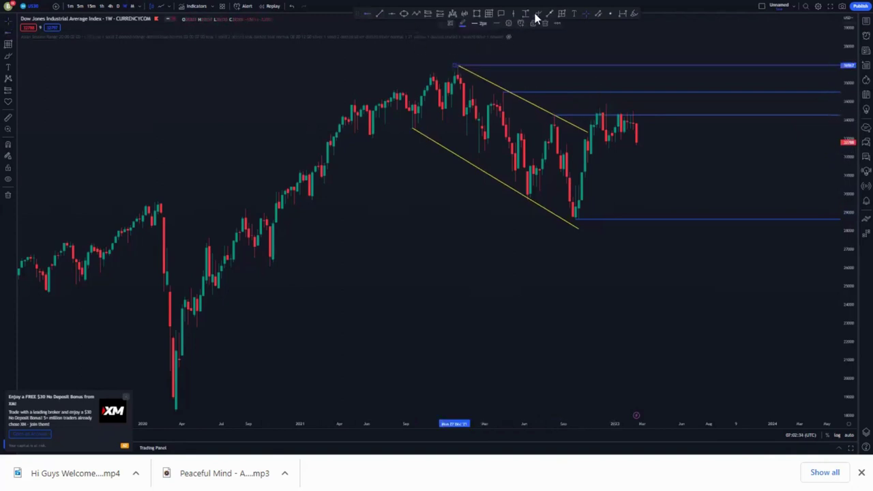
- Start a bar replay of the weekly chart from the late October 2022 candle
click(549, 14)
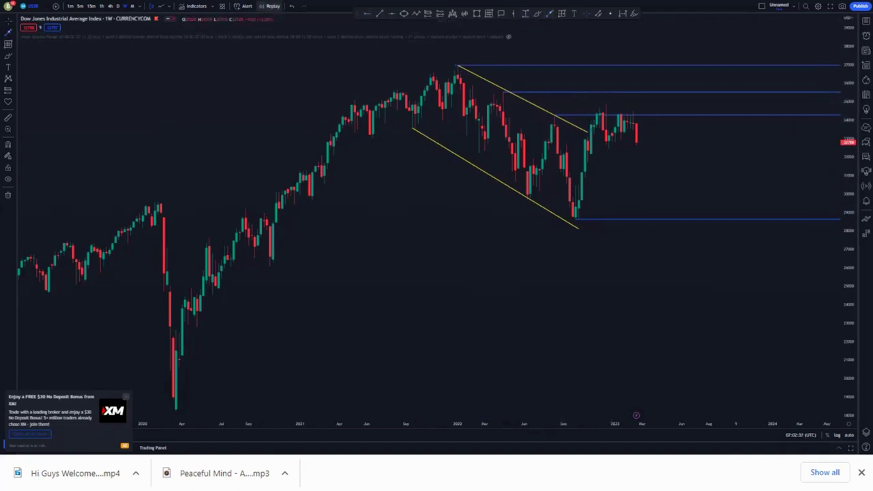
click(272, 6)
click(582, 168)
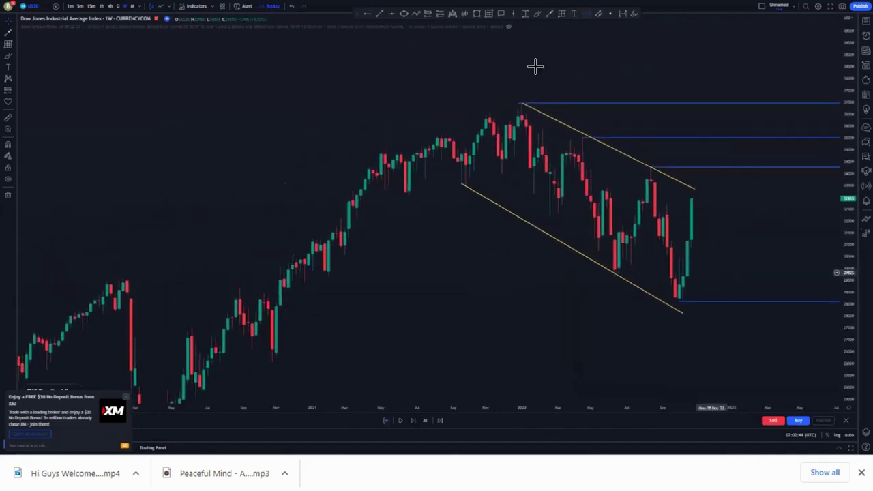
click(697, 206)
click(709, 108)
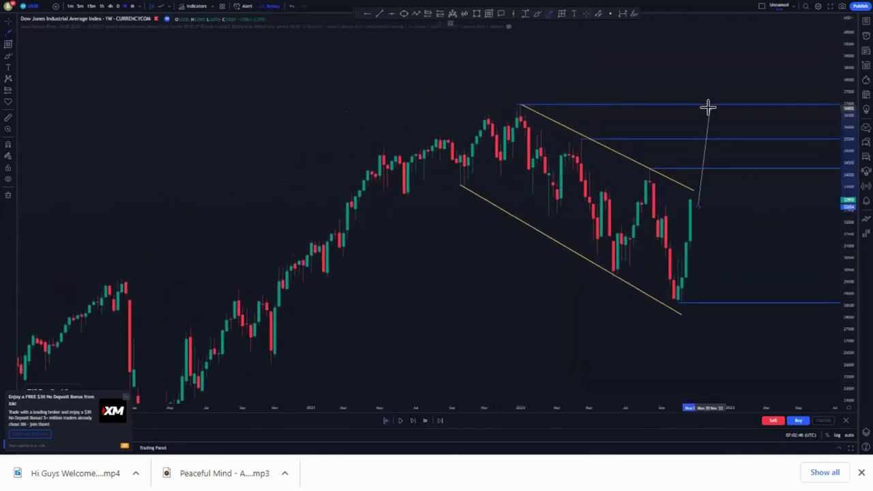
click(542, 22)
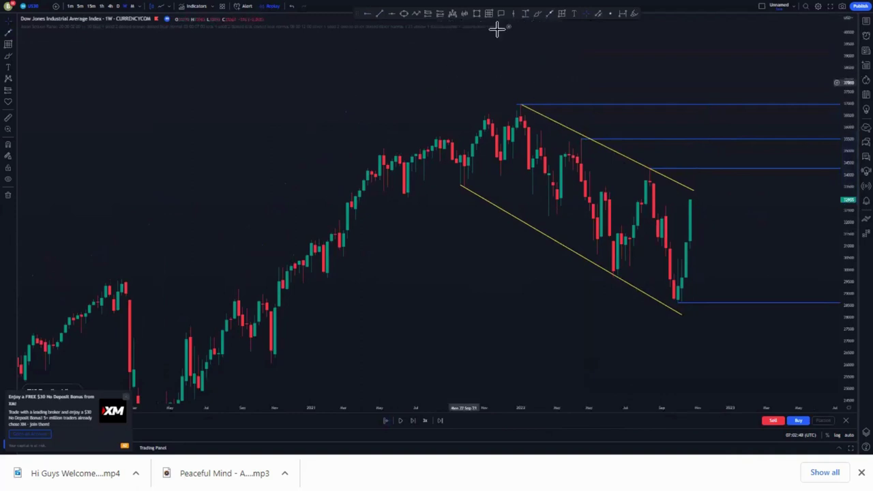
- Mark the August 2022 and April 2022 touches of the channel's upper line with small rectangles
click(478, 14)
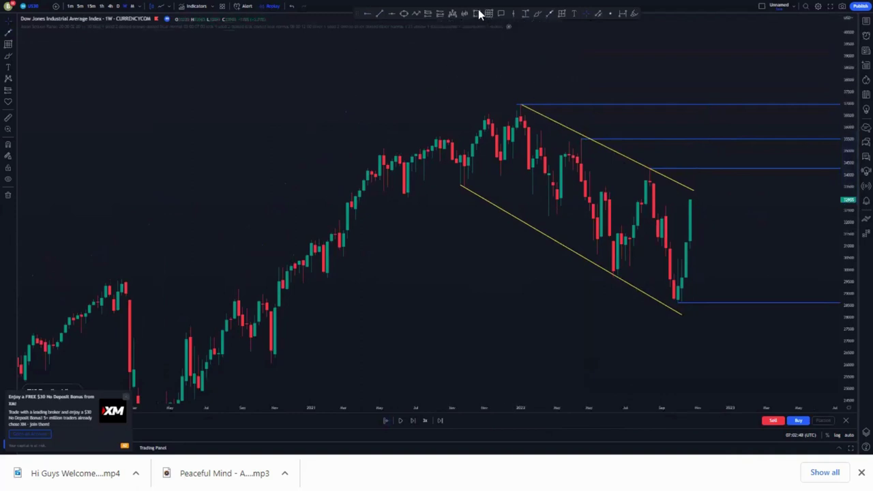
click(643, 161)
click(656, 177)
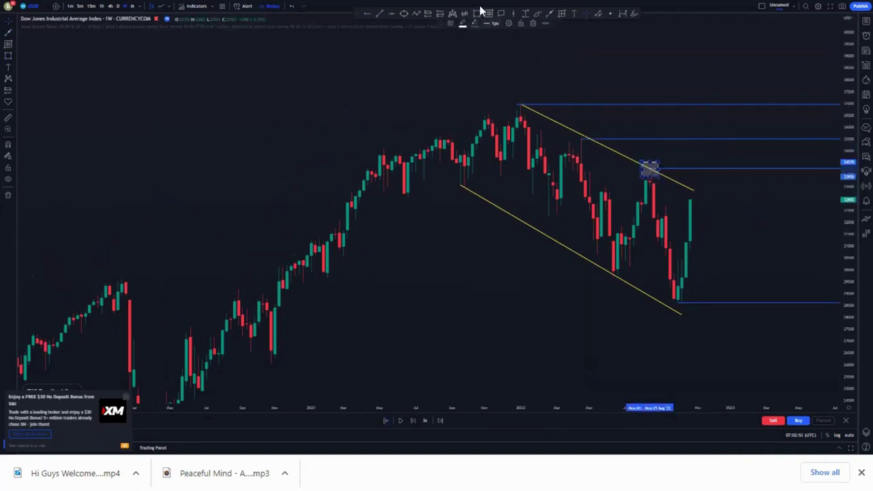
click(477, 13)
click(580, 132)
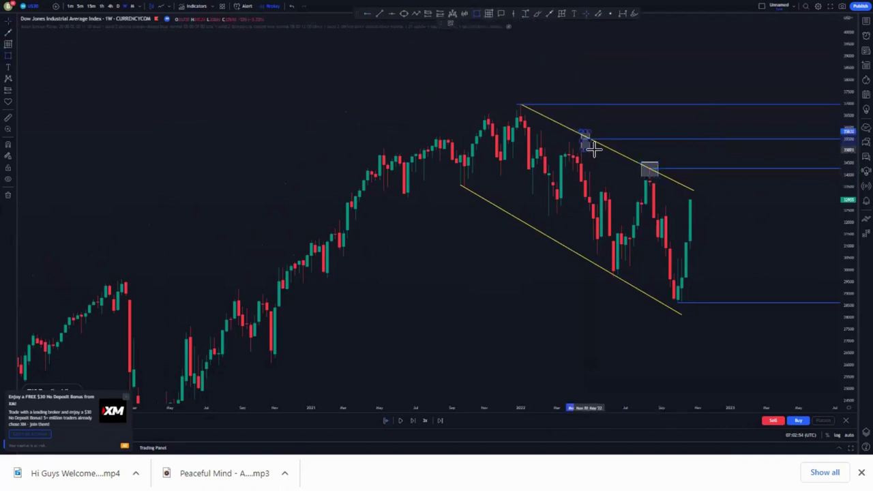
- Draw projection arrows from the August 2022 high level down to about 30,600 and back up to the April 2022 high level
drag(605, 166, 509, 177)
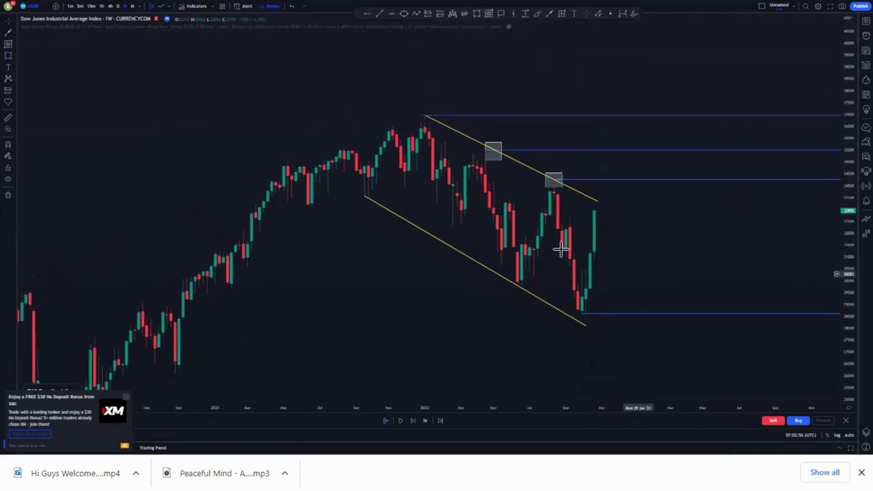
click(549, 13)
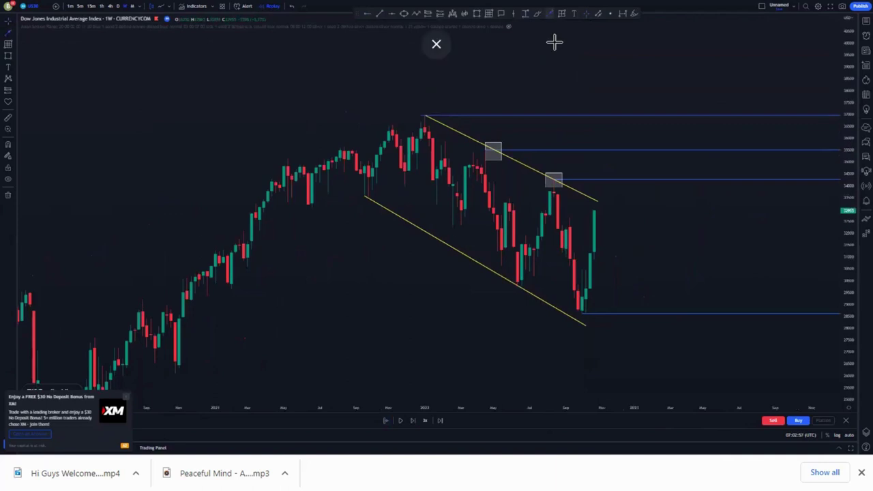
click(603, 180)
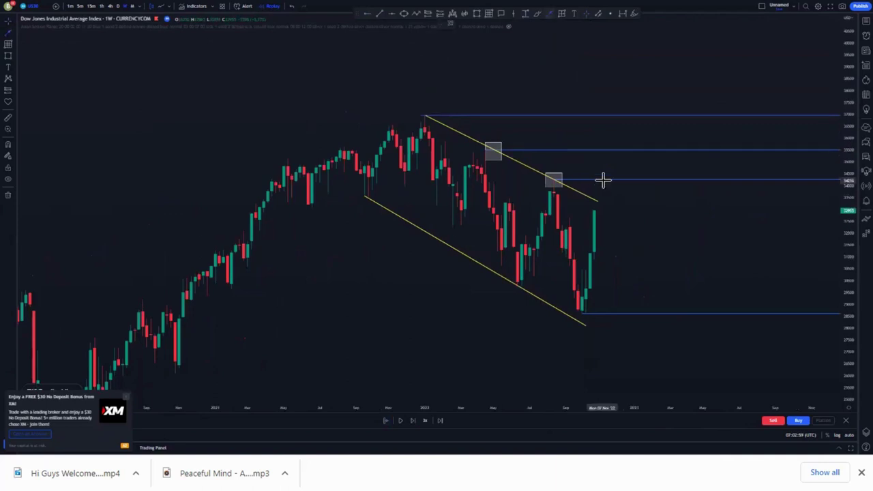
click(634, 266)
click(549, 13)
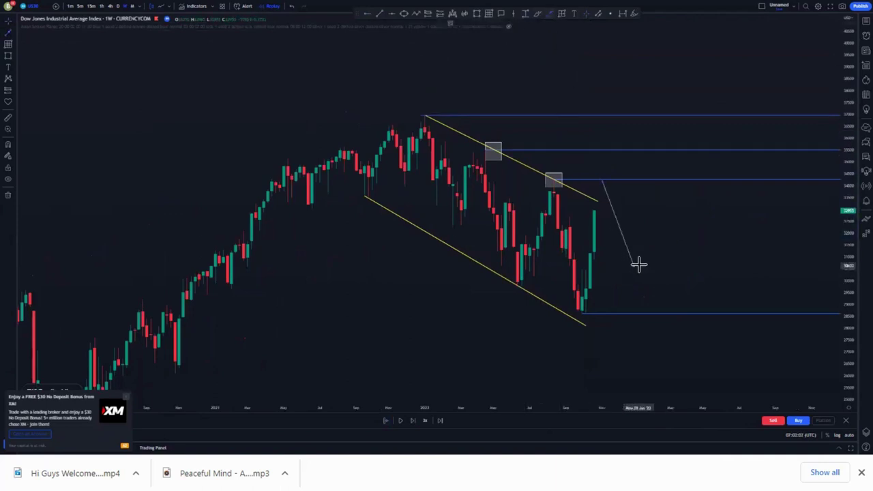
click(637, 266)
click(642, 254)
click(657, 154)
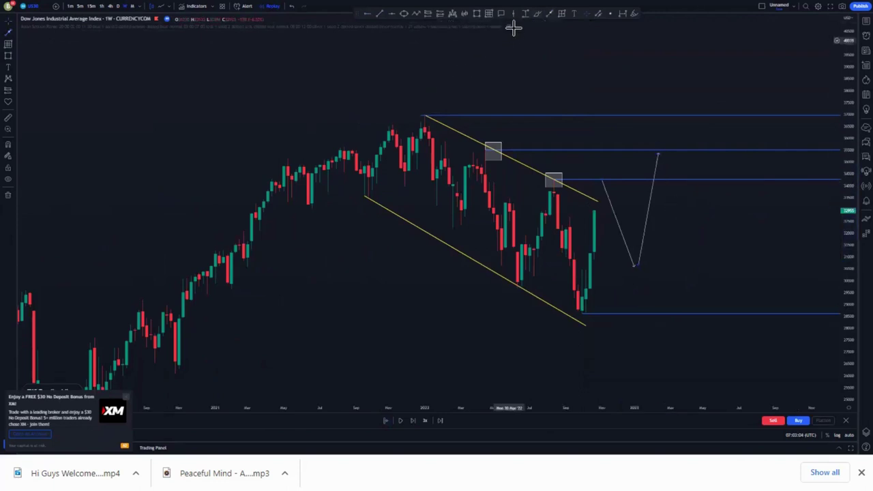
- Mark the projected low and the projected high at the April 2022 level with small rectangles, narrowing the lower one
click(478, 13)
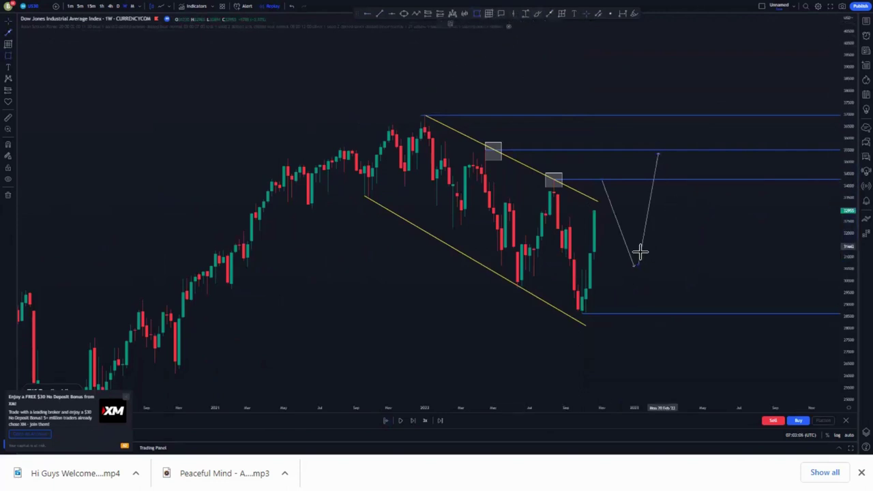
click(622, 259)
click(658, 277)
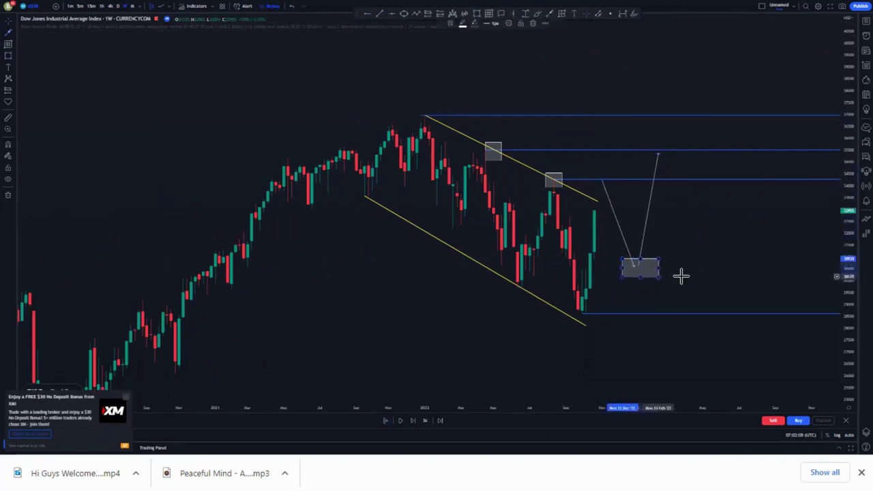
drag(657, 268, 652, 267)
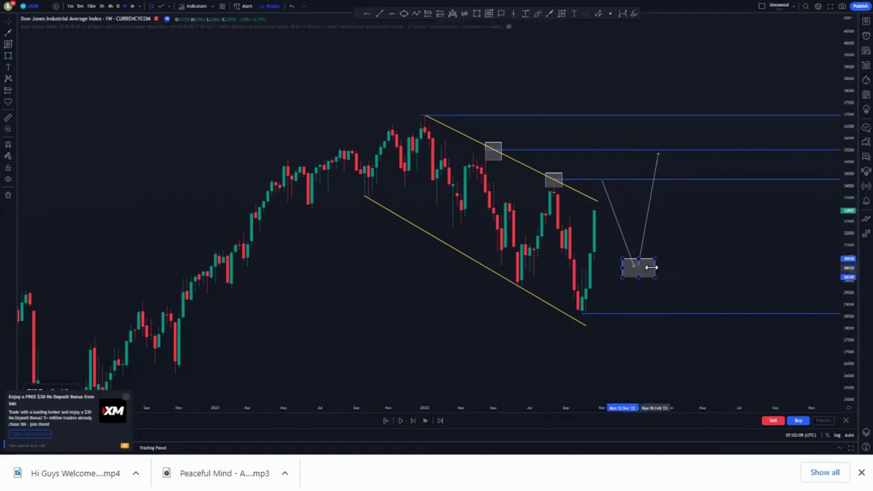
click(523, 155)
click(476, 13)
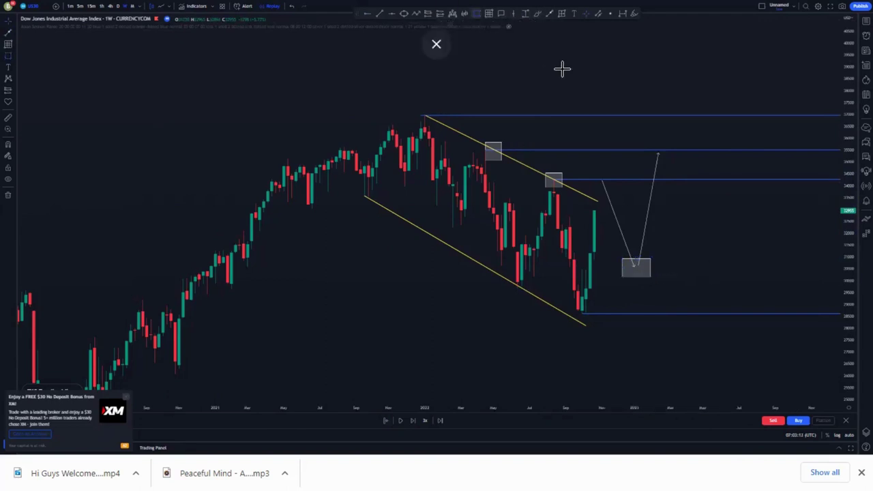
drag(645, 139, 667, 157)
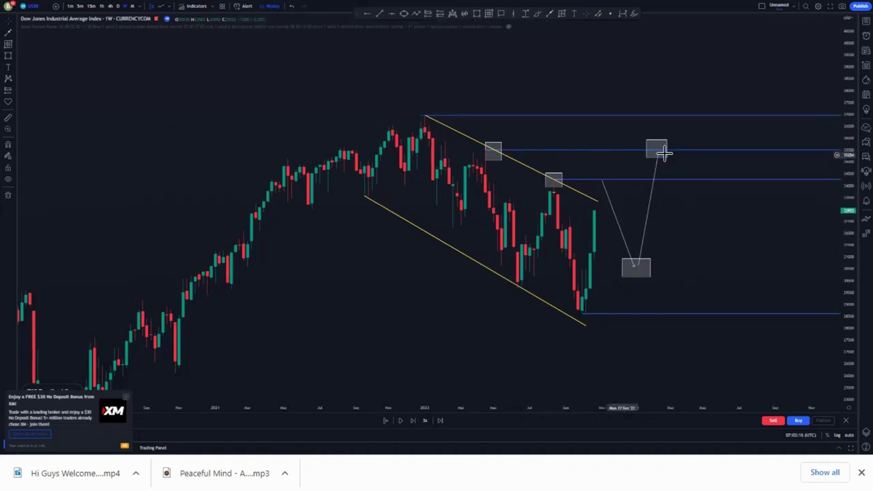
- Delete the two projection arrows and the two rectangles around their turning points
click(653, 202)
key(Delete)
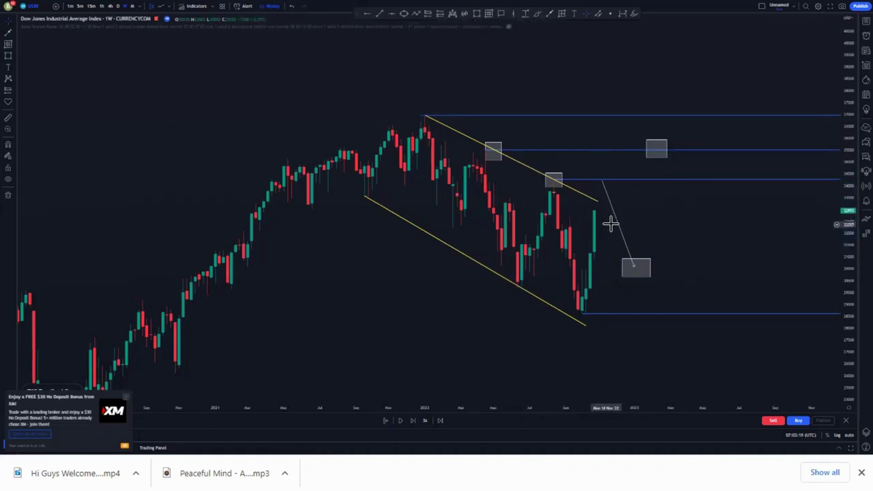
click(618, 225)
key(Delete)
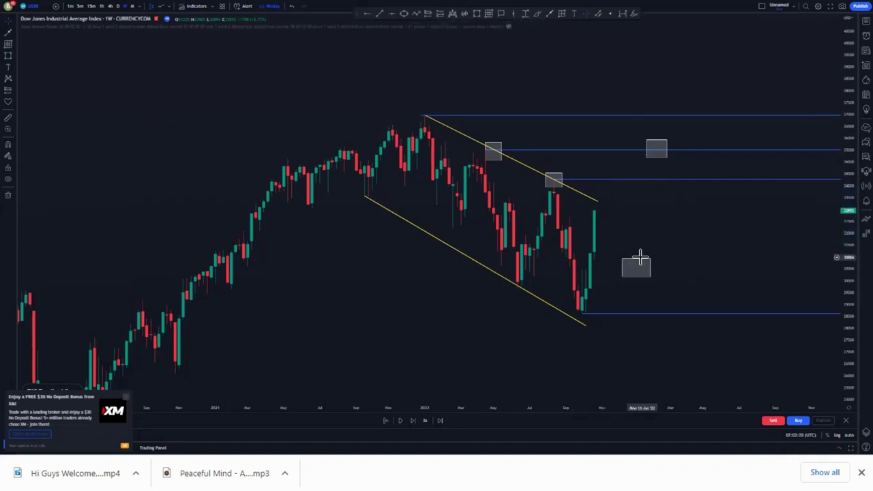
key(Delete)
key(Delete)
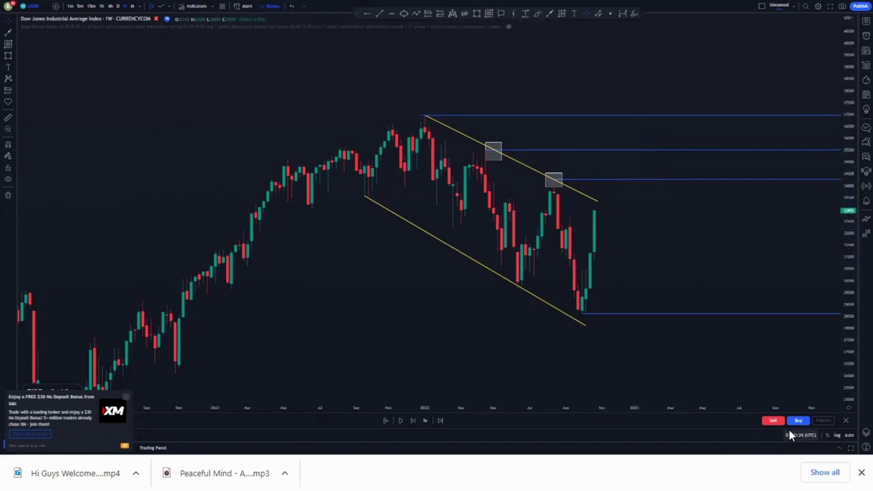
- Exit the bar replay and switch the chart to the daily timeframe
key(Escape)
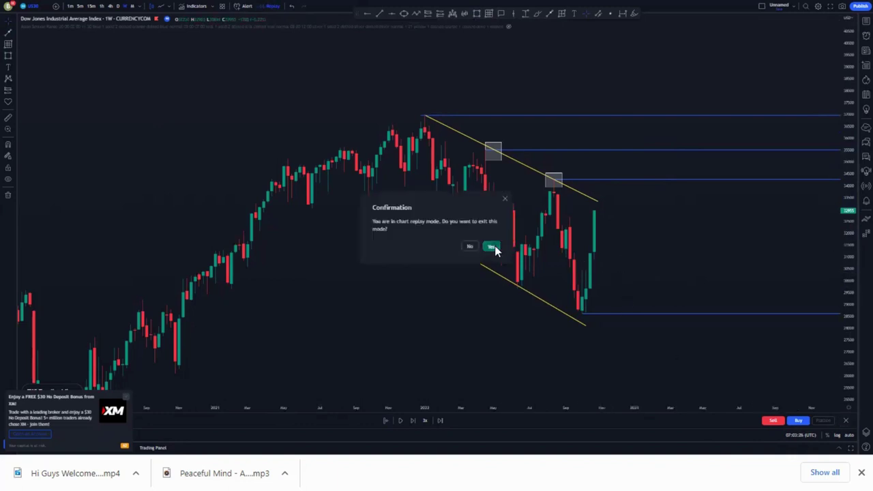
click(493, 247)
scroll(593, 324, down, 2)
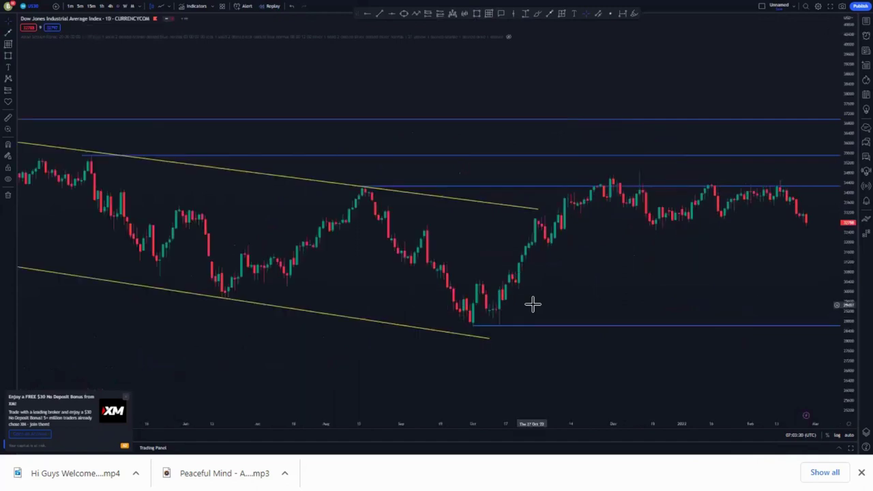
- Draw a rising trend line along the highs of the late 2022 rally, from mid-September to early December 2022
scroll(730, 283, down, 2)
drag(846, 336, 844, 251)
drag(746, 295, 572, 264)
drag(833, 193, 833, 242)
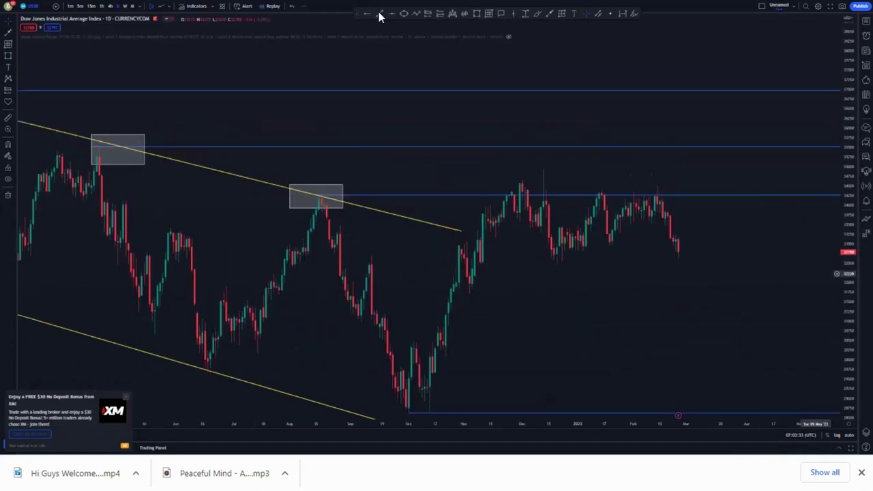
key(alt+t)
click(382, 313)
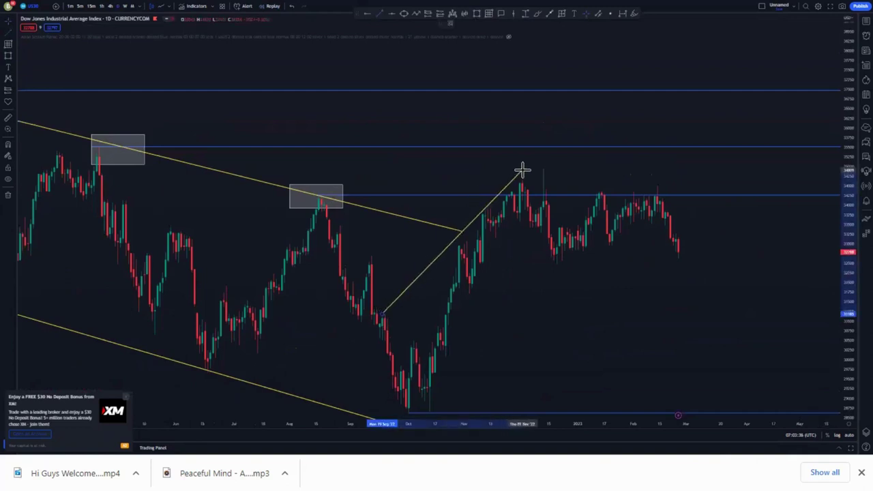
click(523, 170)
- Draw the lower trend line of the late 2022 rally from the 13 October 2022 low to mid-December 2022
drag(543, 263, 528, 232)
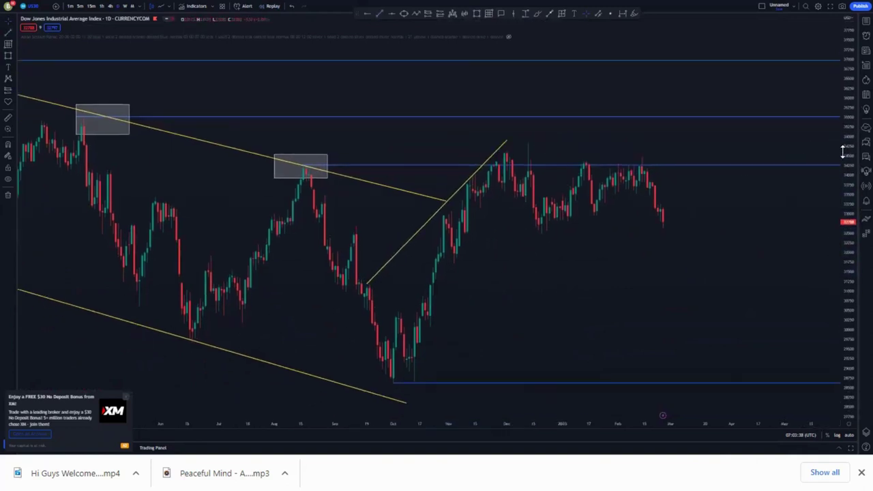
drag(846, 150, 847, 223)
mouse_move(418, 342)
mouse_down()
mouse_move(526, 191)
mouse_move(528, 203)
mouse_up()
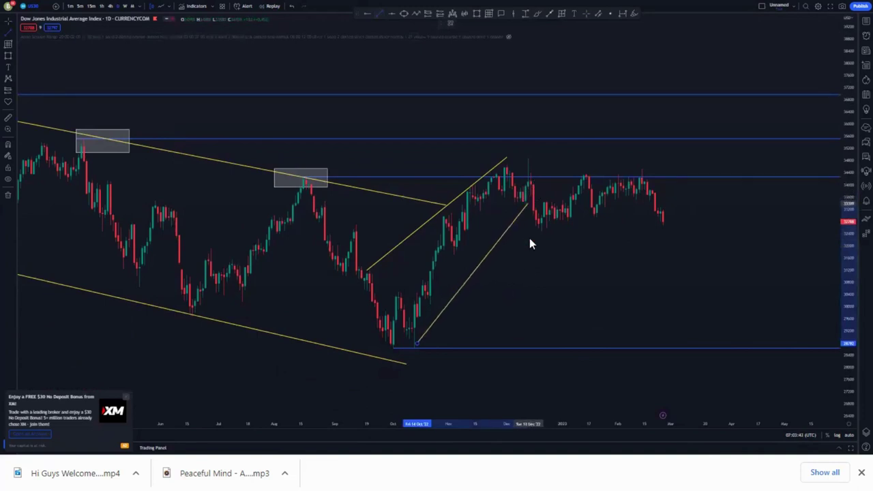
click(528, 203)
drag(415, 345, 414, 346)
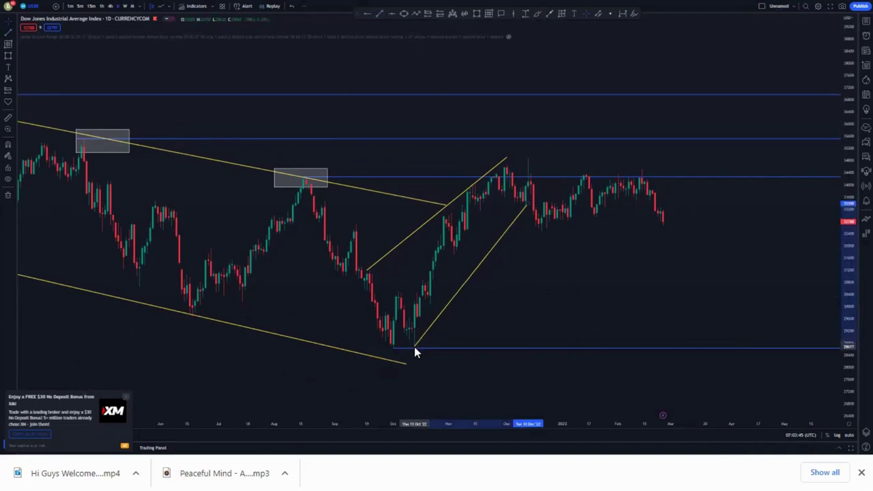
click(486, 304)
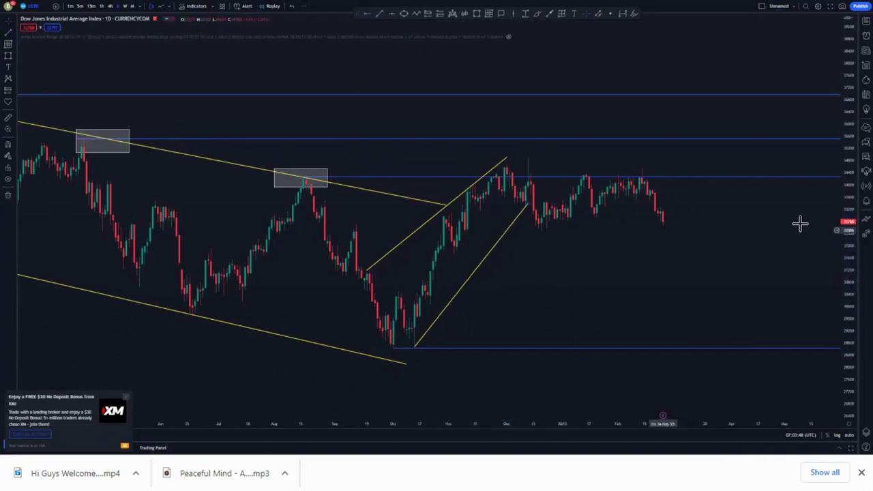
- Enclose the mid-December 2022 to mid-January 2023 recovery between two rising trend lines, fitting the lower line's ends to the lows
drag(849, 130, 850, 186)
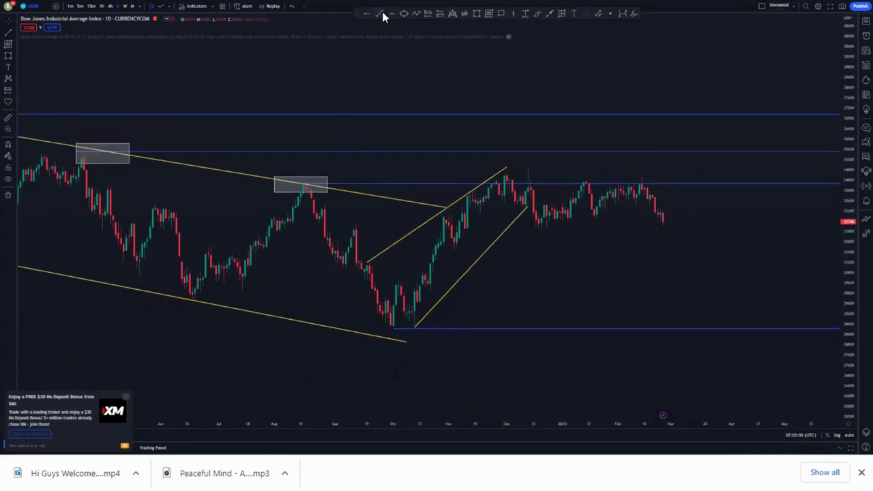
click(535, 208)
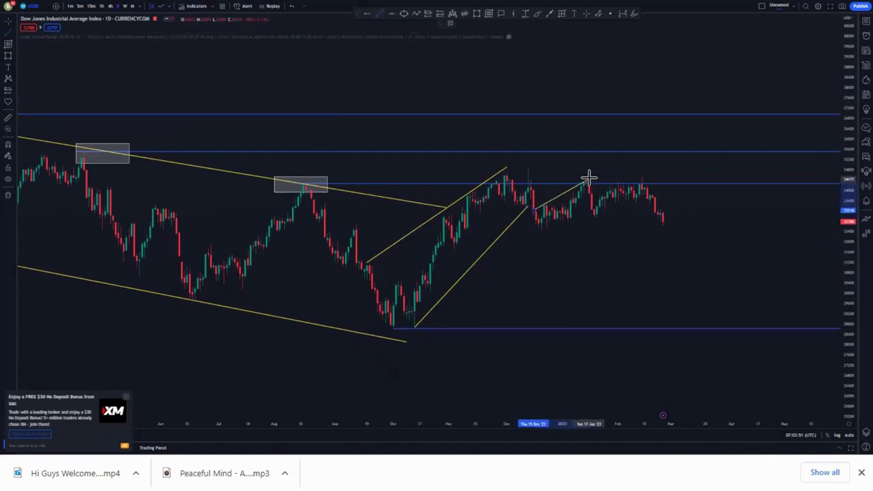
click(545, 269)
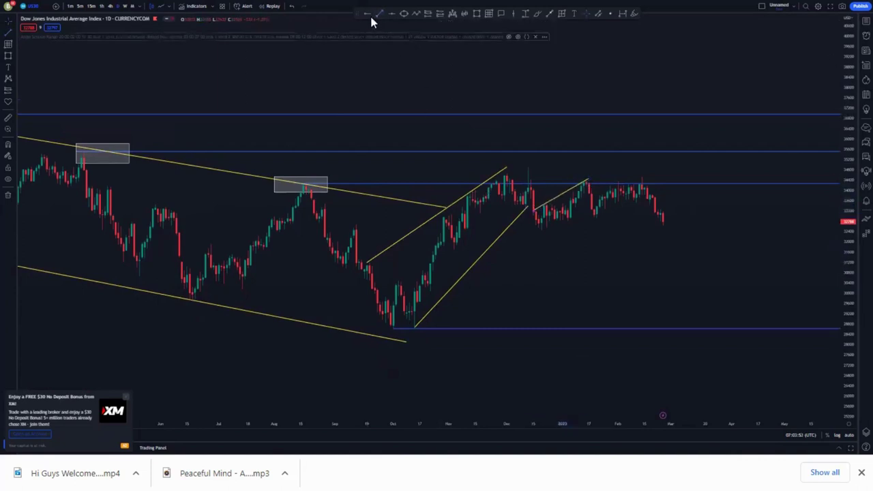
click(543, 232)
click(585, 240)
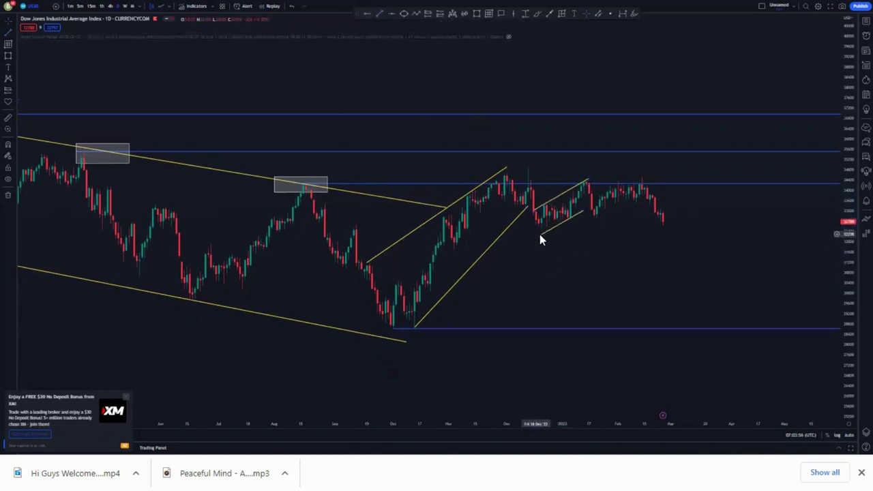
drag(542, 234, 542, 230)
click(579, 220)
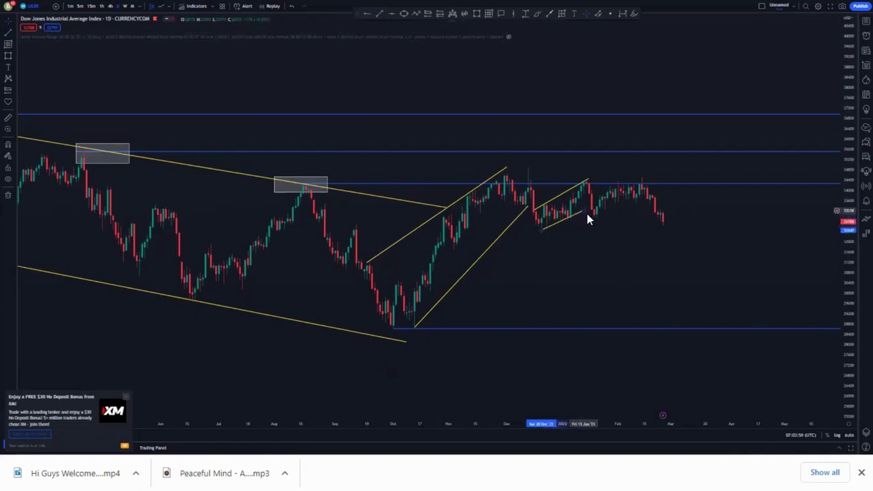
- Switch to the 4-hour timeframe and extend the upper line of the December–January channel slightly past the mid-January 2023 high
click(110, 5)
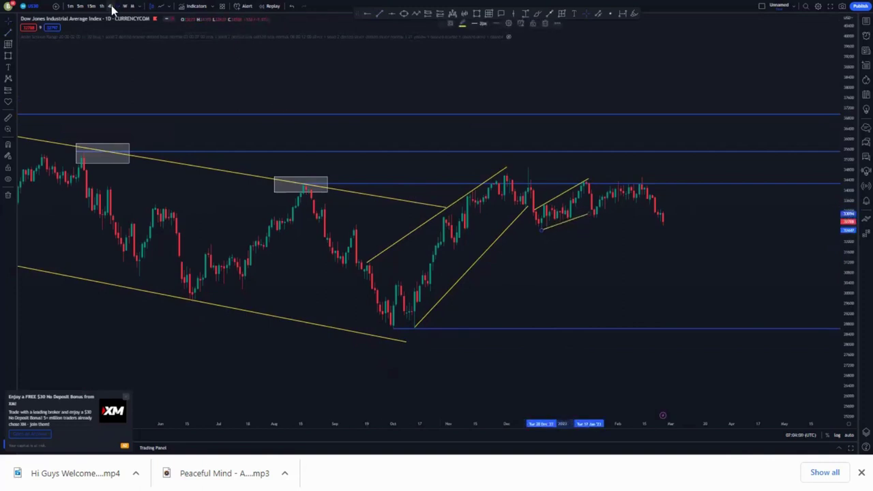
scroll(597, 313, down, 10)
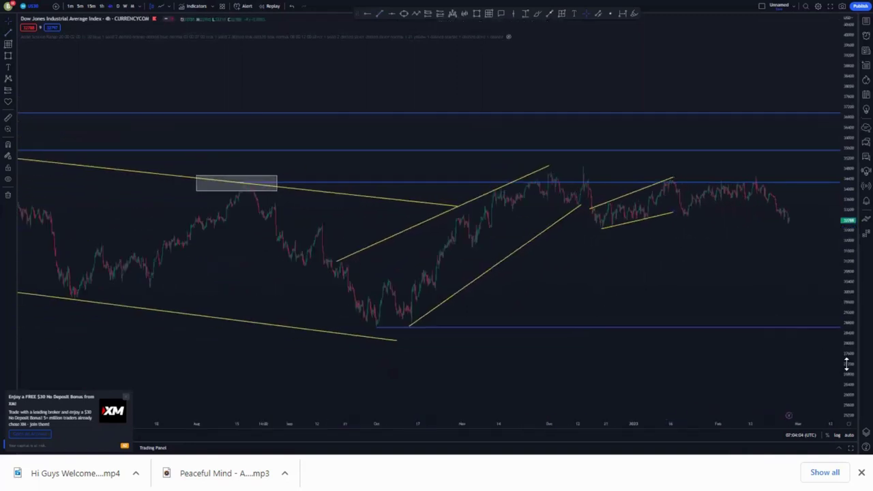
drag(846, 363, 776, 334)
scroll(542, 328, up, 5)
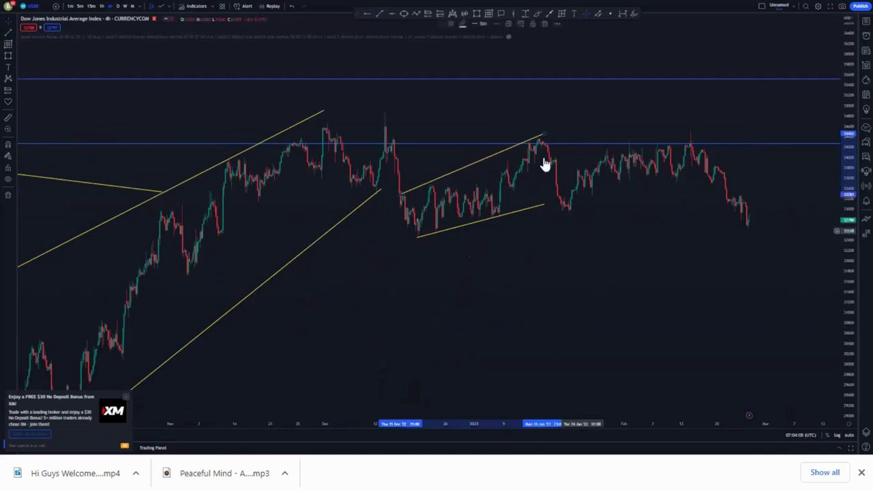
drag(546, 139, 554, 135)
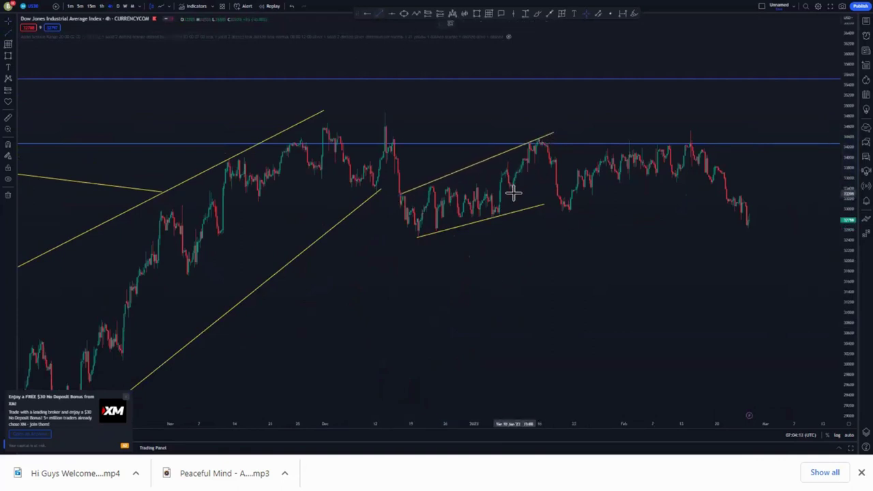
- Enclose the final push into the mid-January 2023 high with two short, steep rising trend lines
mouse_move(516, 193)
mouse_down()
mouse_move(530, 152)
mouse_move(544, 146)
mouse_up()
click(545, 148)
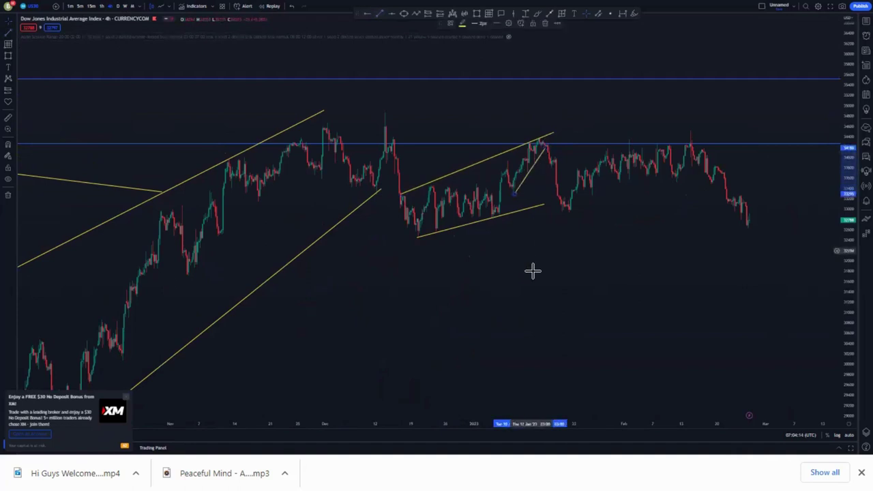
click(532, 271)
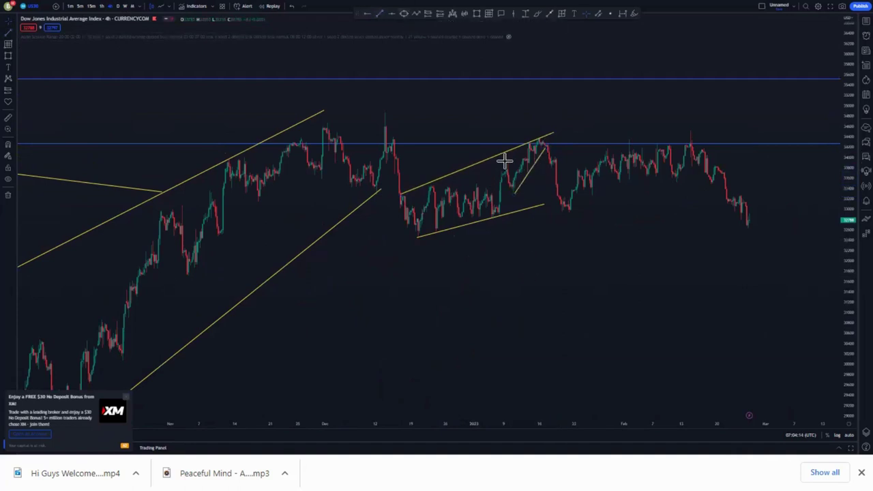
drag(505, 160, 531, 142)
click(581, 292)
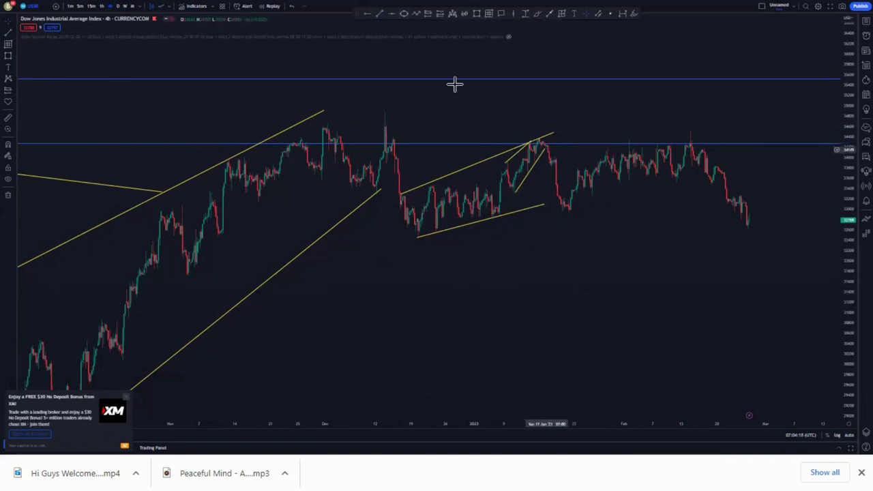
- Mark the brief pause in the mid-January 2023 drop with a very short rising trend line
click(380, 15)
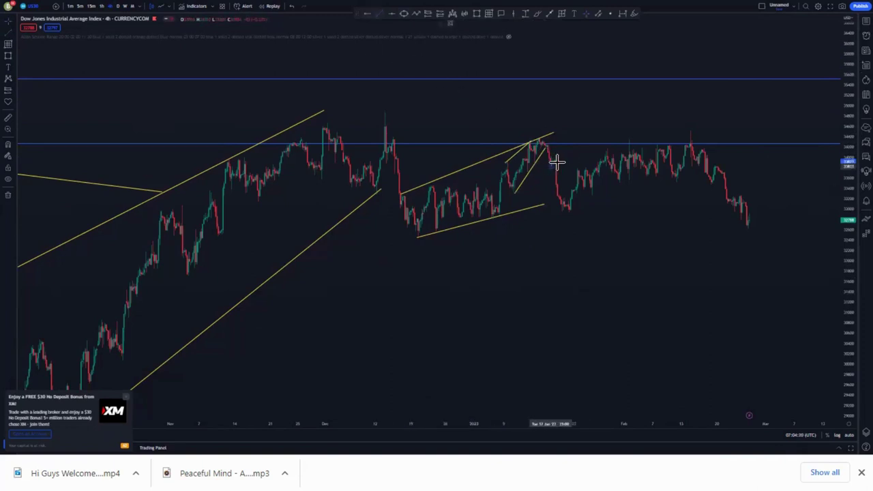
click(571, 243)
drag(571, 244, 451, 239)
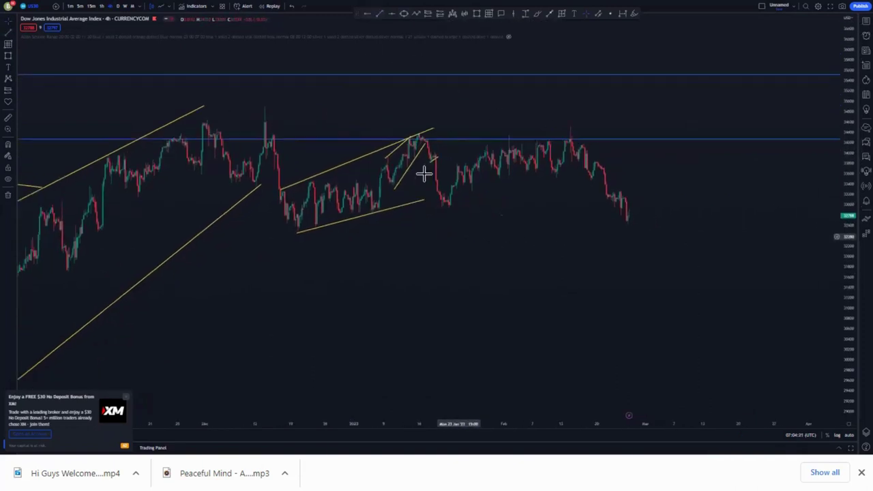
- Enclose the late January to mid-February 2023 recovery between two rising trend lines, one under the lows and one over the highs
click(382, 14)
click(454, 209)
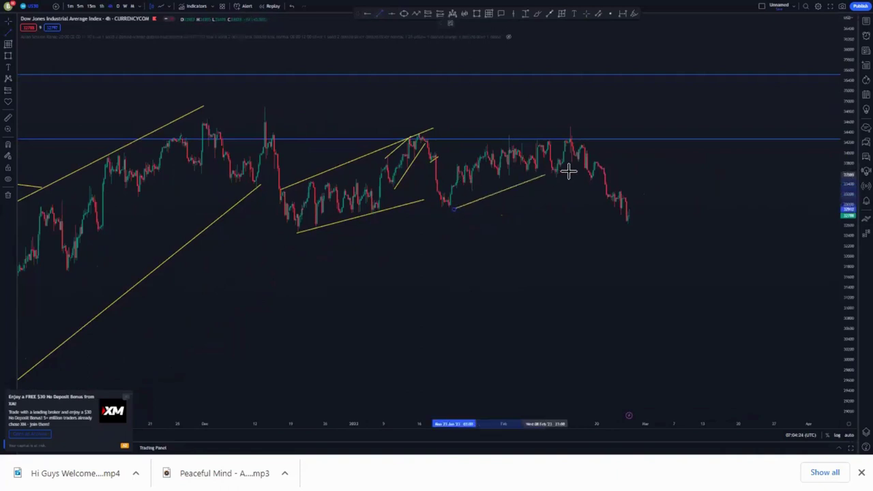
click(572, 171)
click(380, 15)
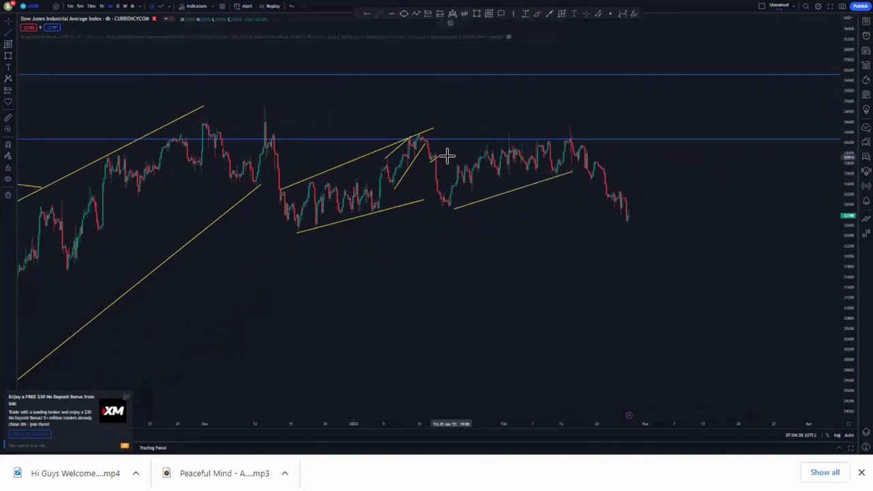
click(436, 150)
click(562, 125)
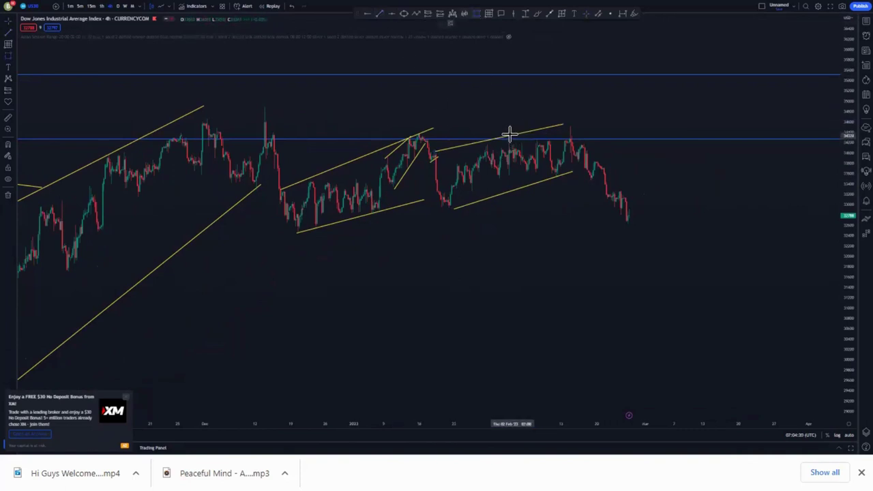
- Box the early and mid-February 2023 highs with a thin rectangle and extend the channel's upper line slightly past them
click(583, 129)
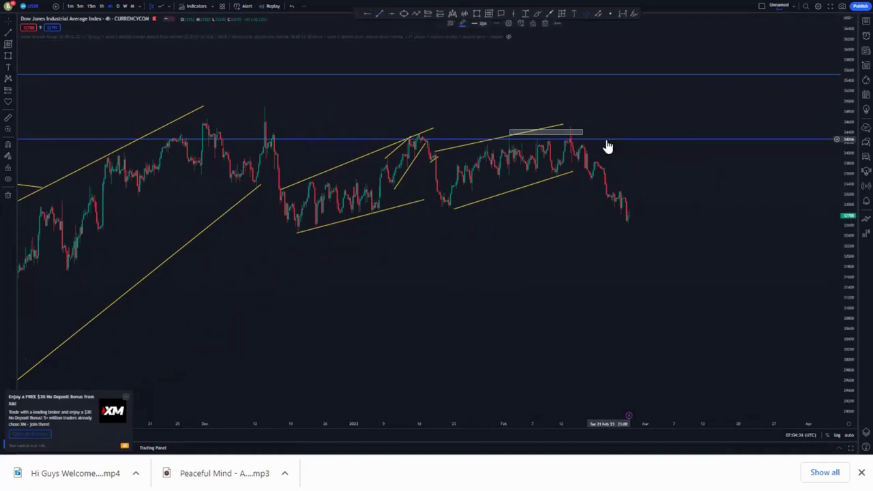
drag(567, 126, 582, 121)
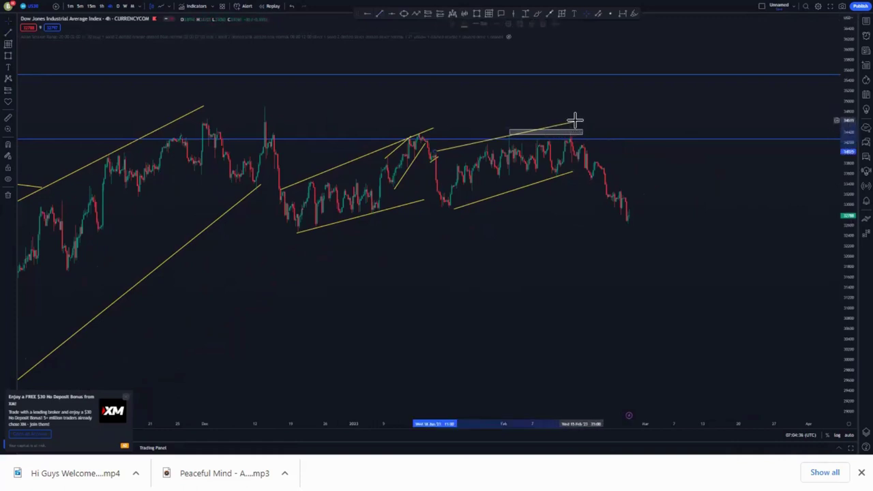
- Circle the three reaction points along the channel's upper line with the brush, sketch the decline from the February high, and undo these strokes
click(538, 15)
mouse_move(444, 148)
mouse_down()
mouse_move(433, 146)
mouse_move(444, 150)
mouse_up()
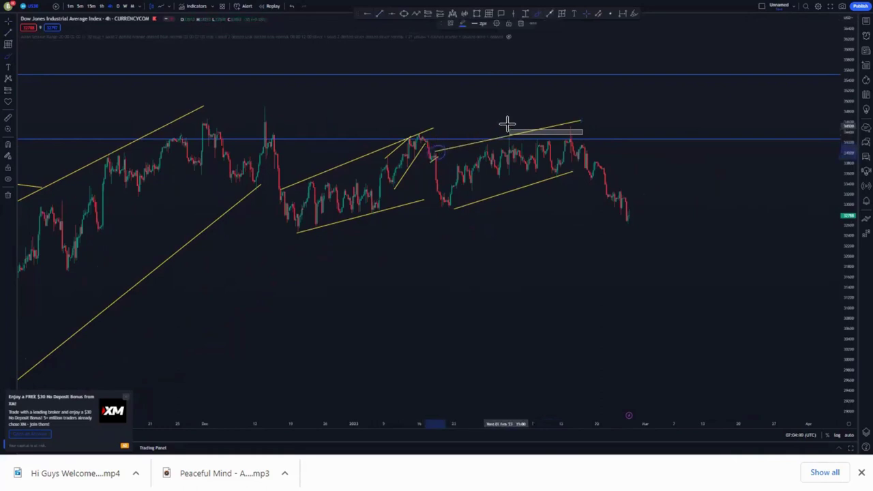
drag(508, 127, 509, 130)
drag(576, 117, 571, 125)
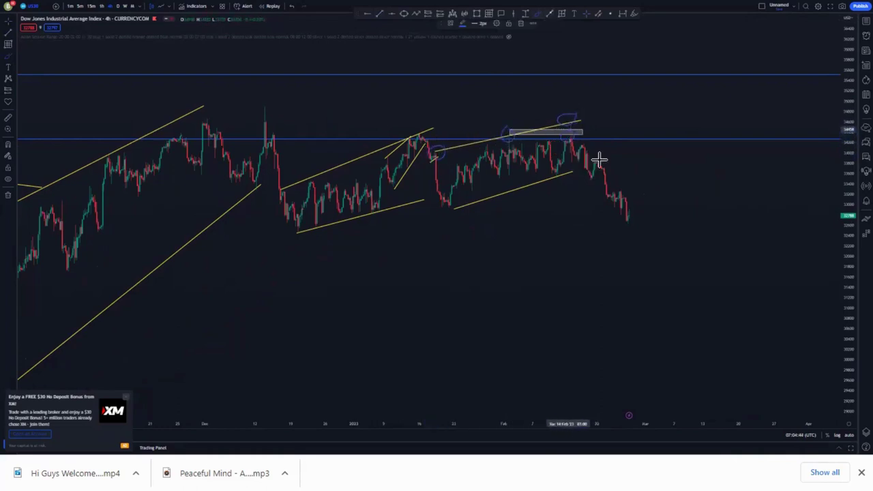
drag(599, 160, 659, 238)
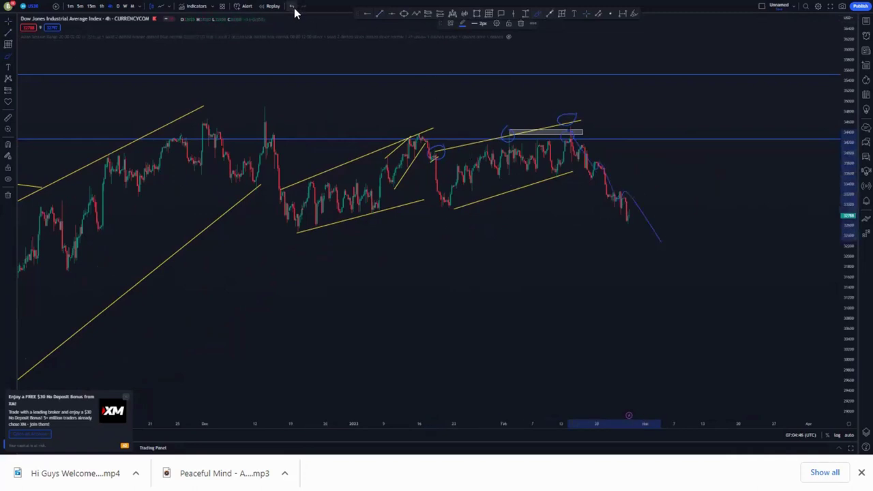
click(294, 7)
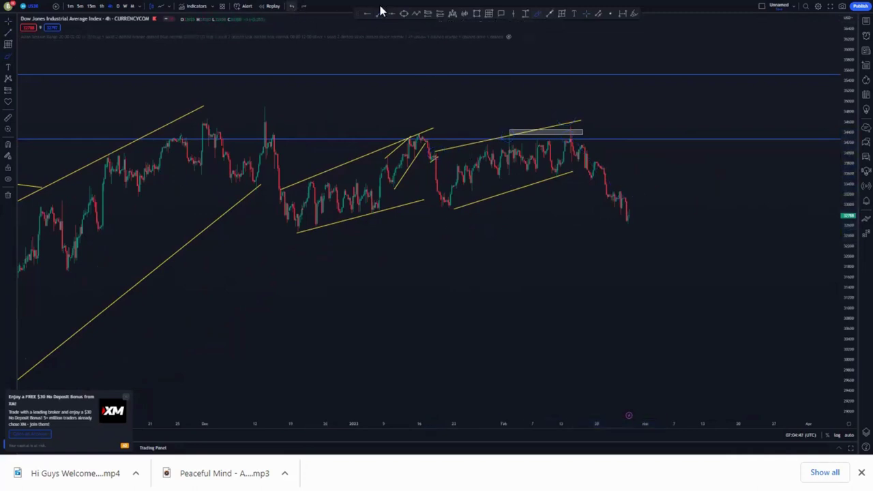
- Draw a horizontal ray from the late January 2023 low and adjust its height to fit the low
click(443, 208)
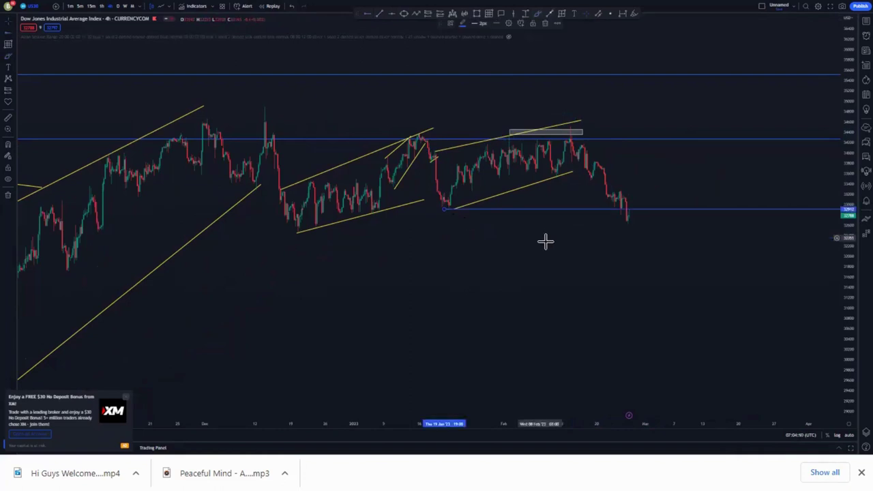
click(547, 242)
scroll(567, 254, down, 4)
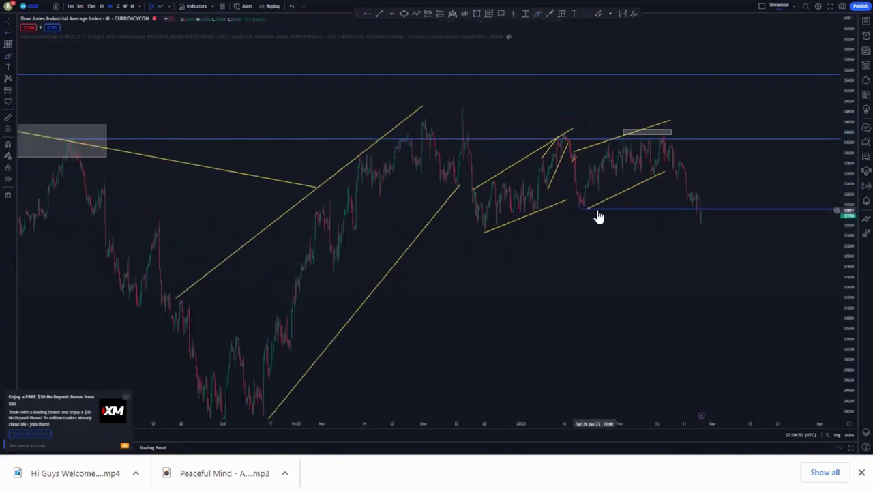
drag(599, 212, 596, 207)
- Sketch a stepped decline from the current price to just below the October 2022 low level with the brush, and delete it
drag(696, 157, 637, 161)
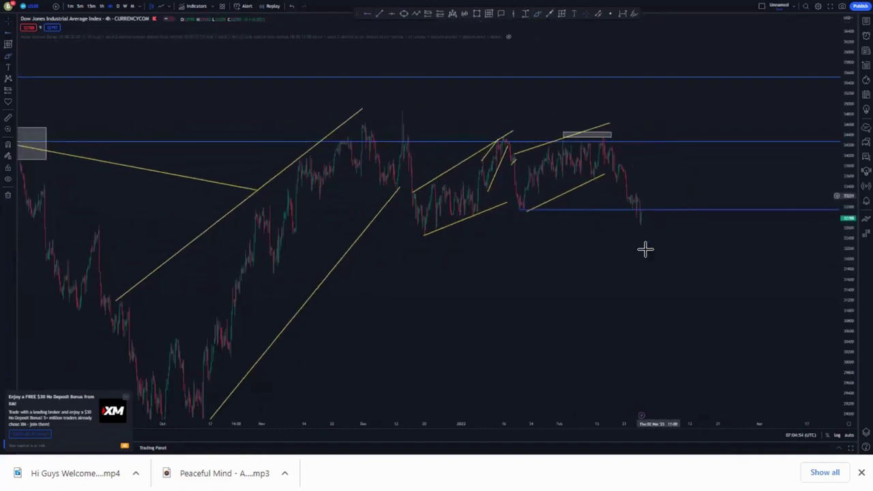
scroll(634, 251, up, 2)
scroll(538, 276, down, 3)
drag(524, 296, 502, 251)
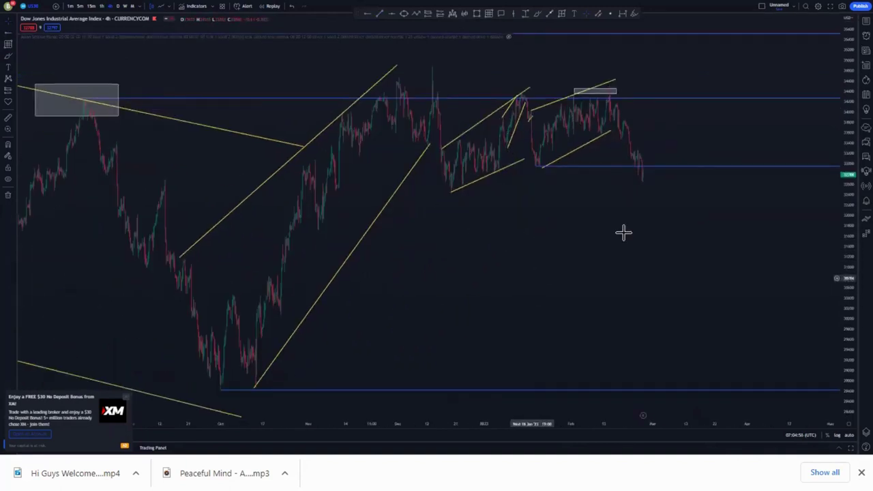
scroll(624, 232, down, 2)
drag(850, 146, 849, 213)
click(537, 14)
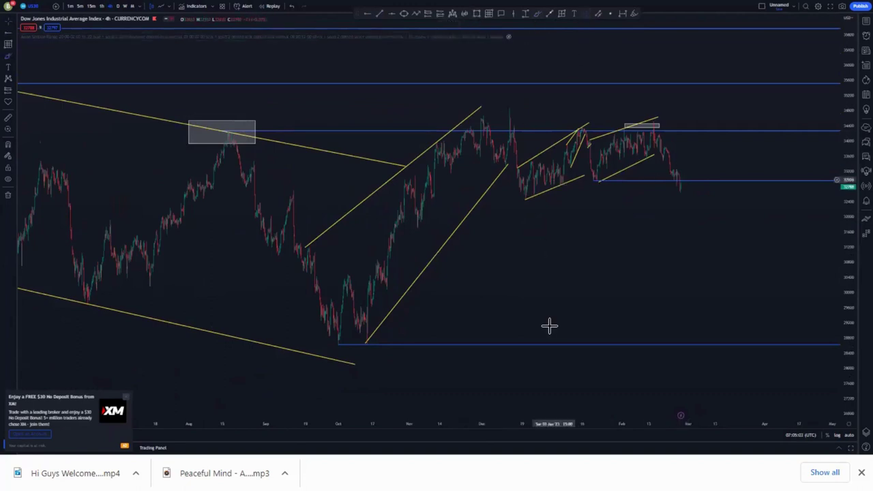
scroll(550, 325, down, 2)
scroll(702, 279, up, 5)
drag(595, 278, 684, 267)
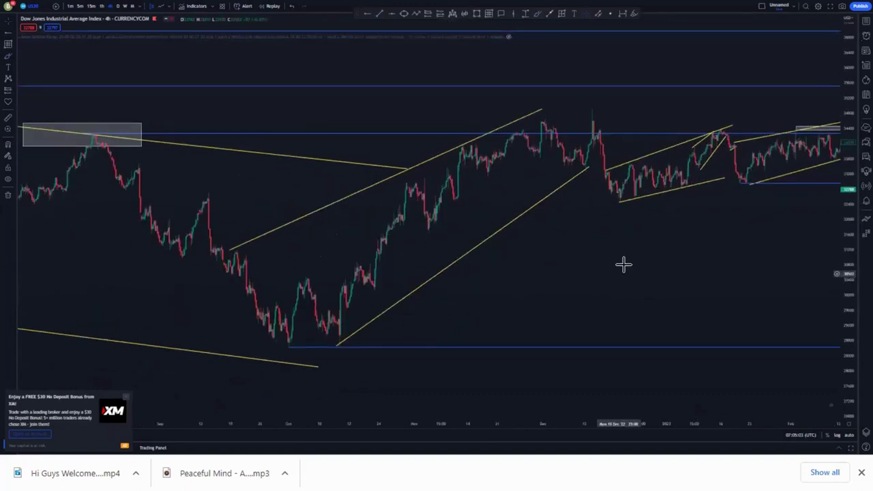
drag(618, 247, 414, 241)
click(537, 14)
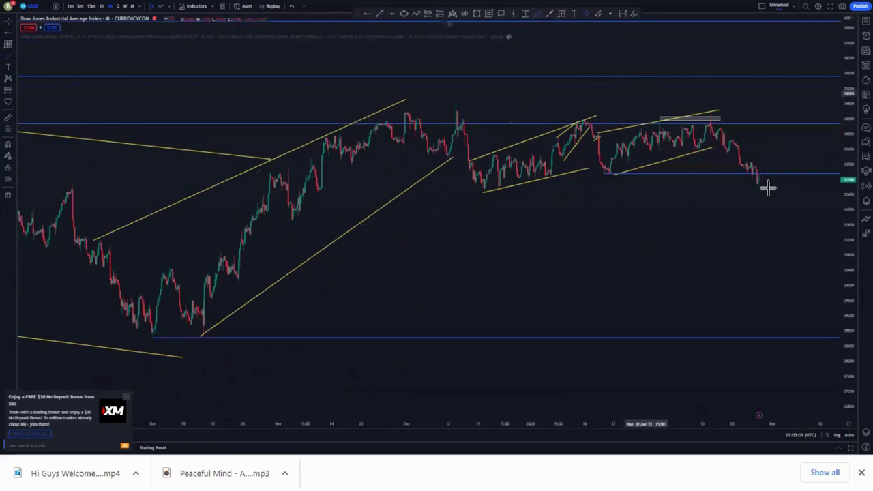
mouse_move(760, 176)
mouse_down()
mouse_move(764, 204)
mouse_move(773, 189)
mouse_move(814, 325)
mouse_move(814, 352)
mouse_up()
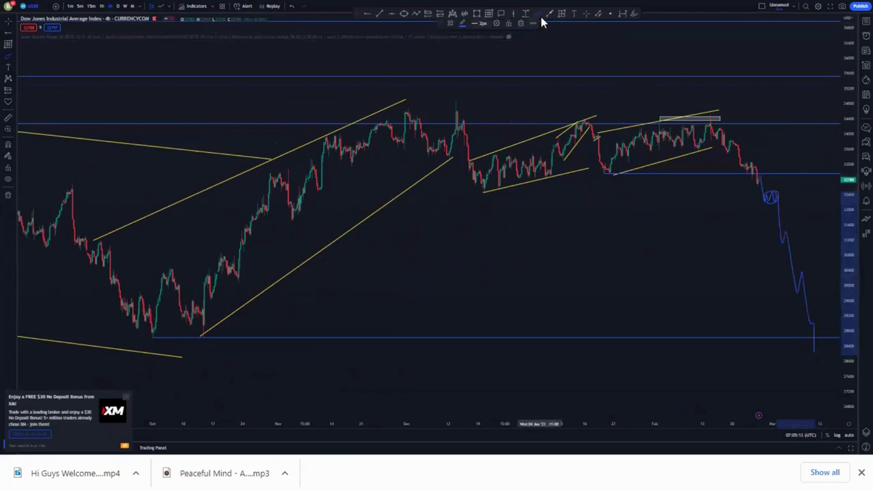
click(522, 23)
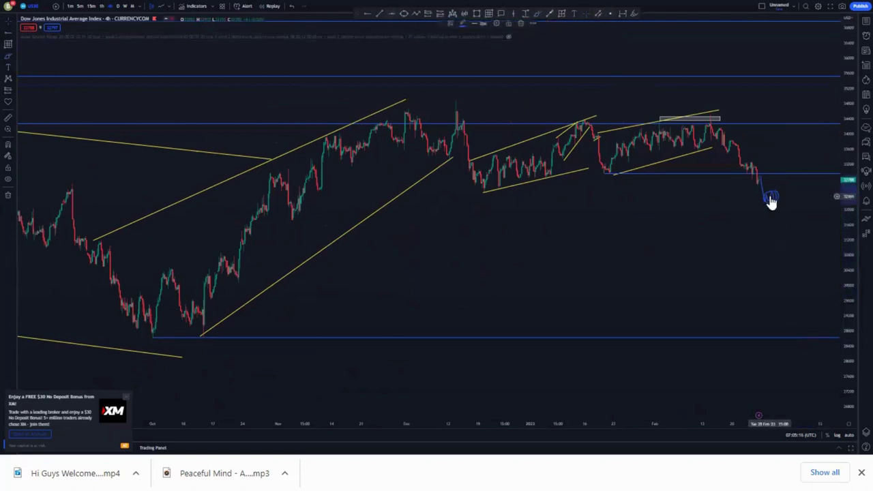
- Switch to the 1-hour timeframe, extend the January–February channel's lower line, and fit its start to the late January low
click(100, 6)
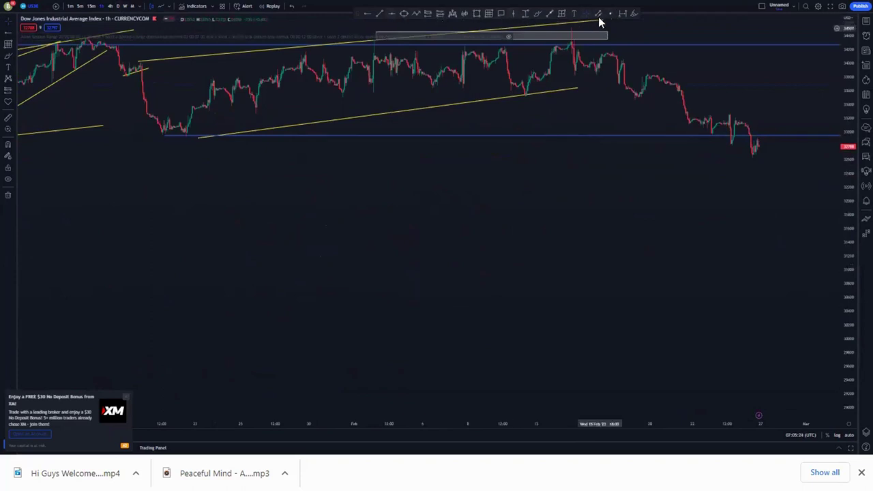
drag(575, 184, 508, 258)
drag(850, 313, 826, 187)
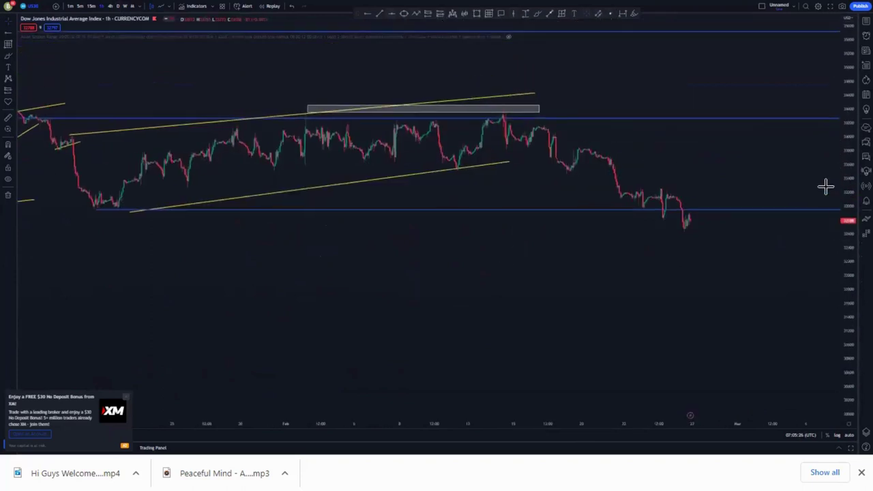
scroll(816, 285, down, 2)
scroll(507, 300, down, 1)
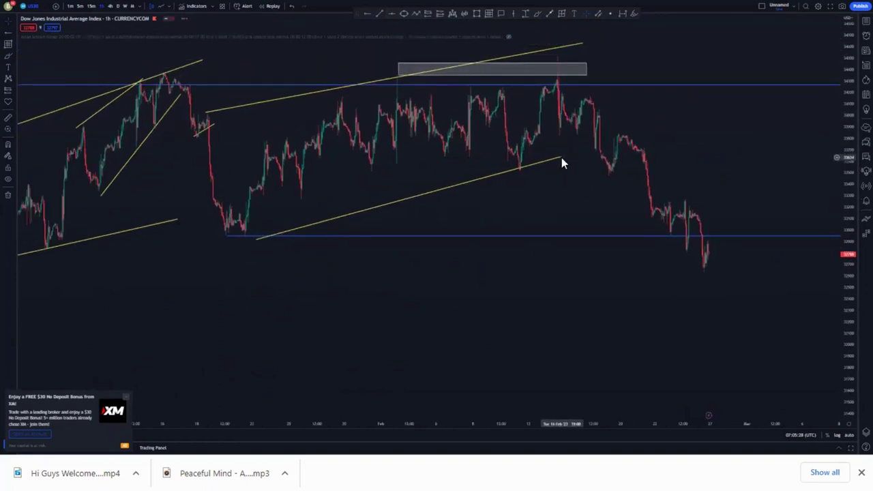
drag(562, 158, 588, 153)
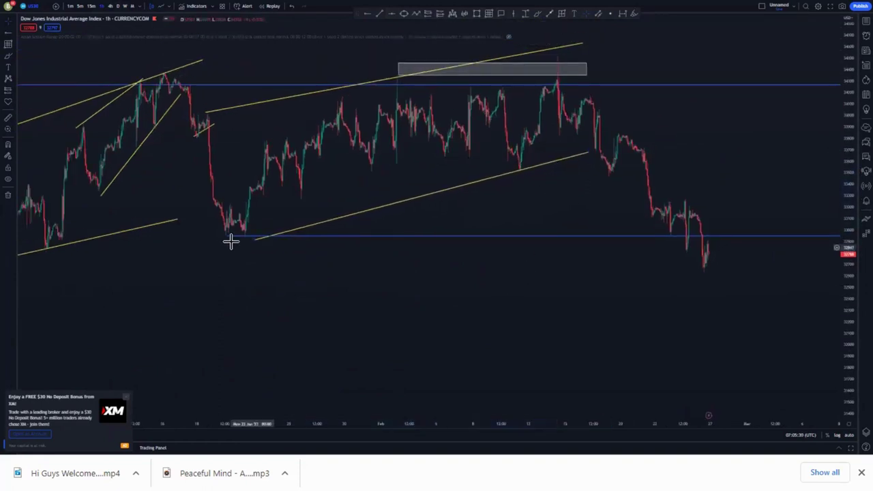
drag(253, 241, 243, 237)
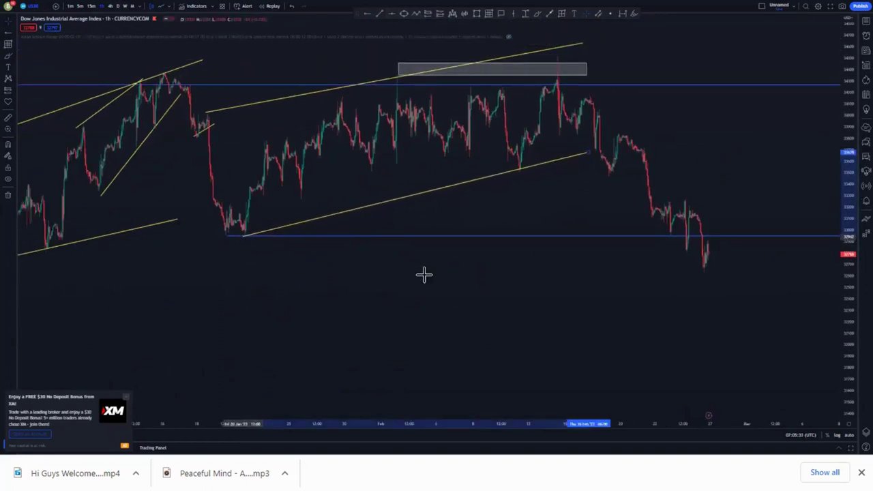
- Extend the January–February channel's upper line slightly and delete the rectangle over the February highs
drag(413, 321, 385, 384)
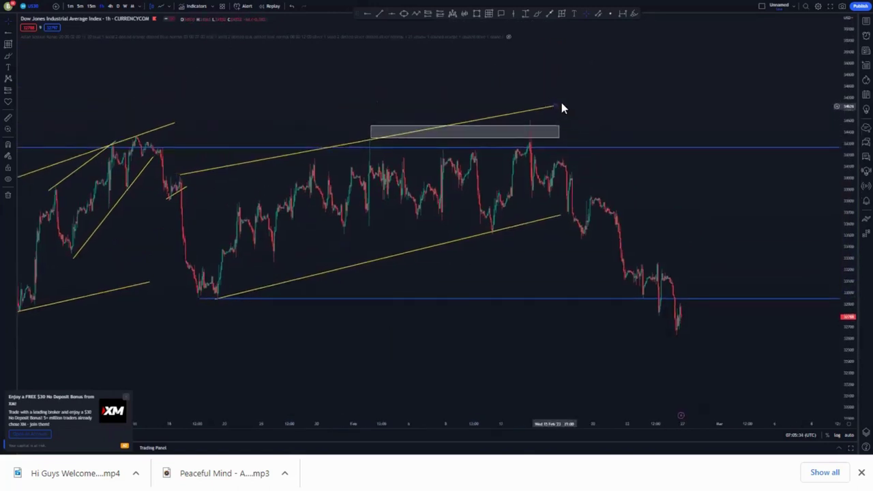
click(549, 131)
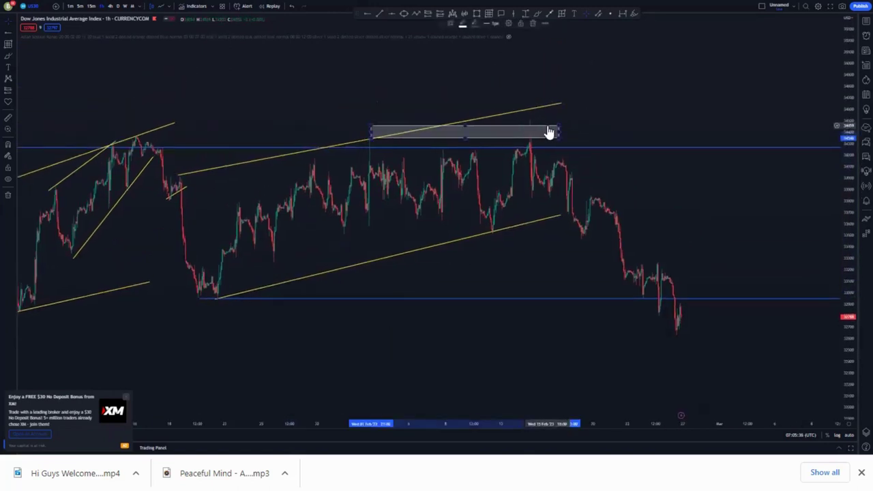
key(Delete)
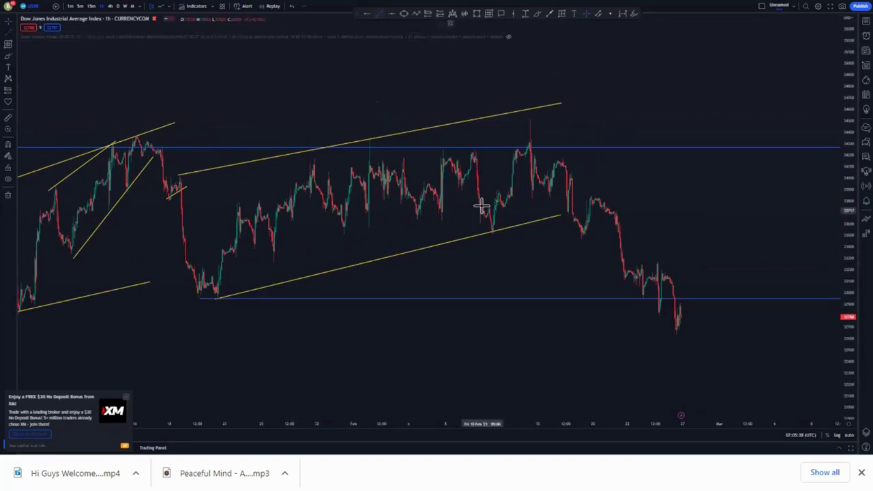
- Enclose the final push into the mid-February 2023 high between two short, steep rising trend lines
drag(484, 196, 529, 122)
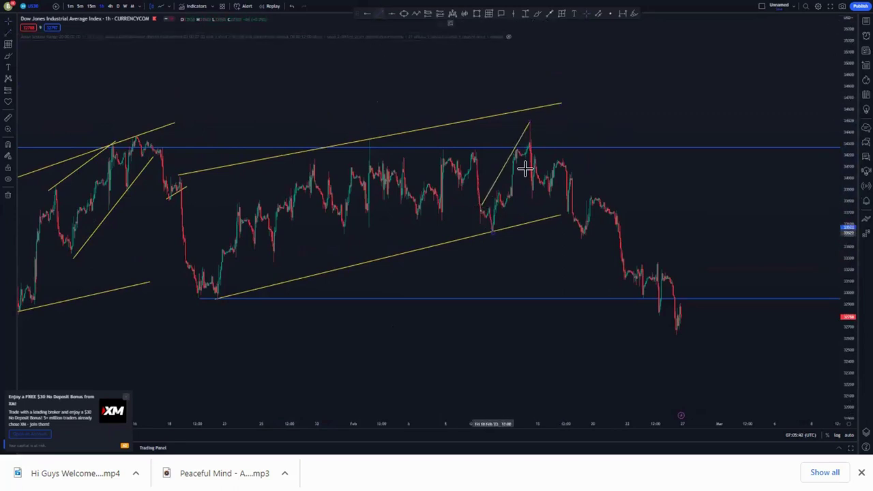
drag(524, 169, 535, 150)
click(526, 229)
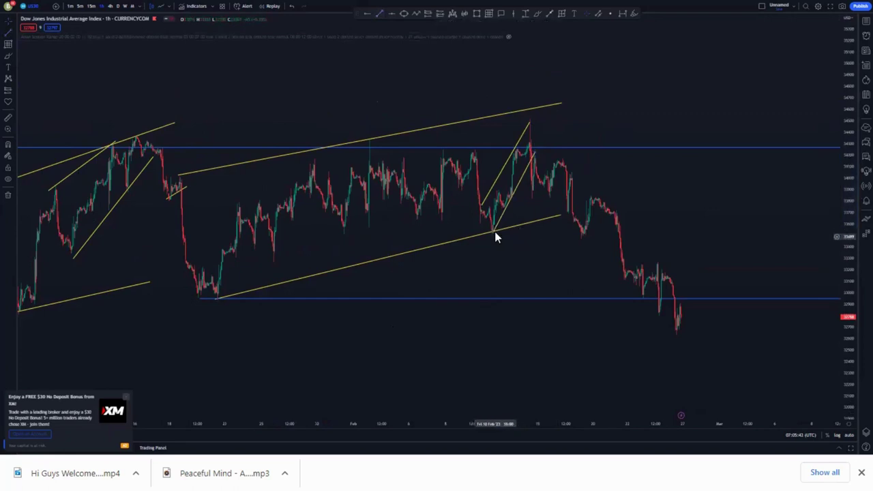
- Readjust the end of the January–February channel's lower line to about 15 February, keeping it along the lows
click(563, 218)
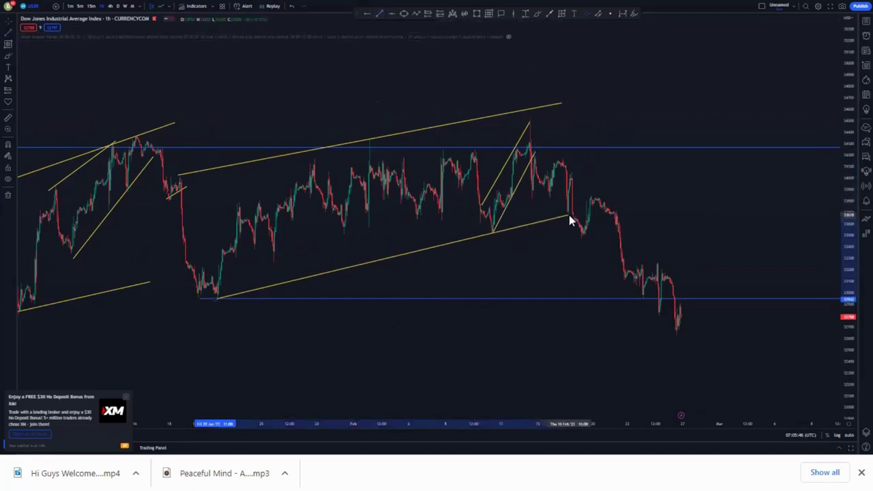
drag(563, 215, 558, 218)
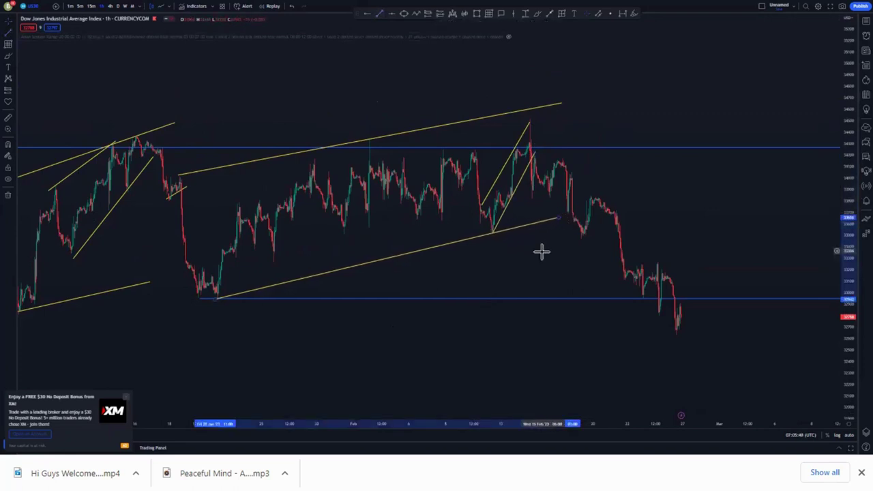
click(532, 282)
- Fit the start of the channel's upper line to the mid-January pause and extend its end further past the mid-February high
scroll(531, 282, down, 1)
scroll(532, 282, down, 1)
scroll(388, 222, up, 3)
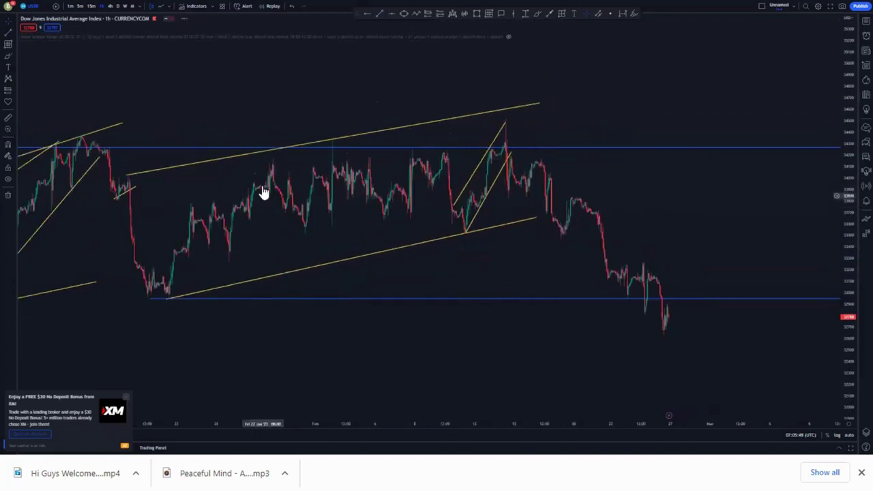
click(127, 179)
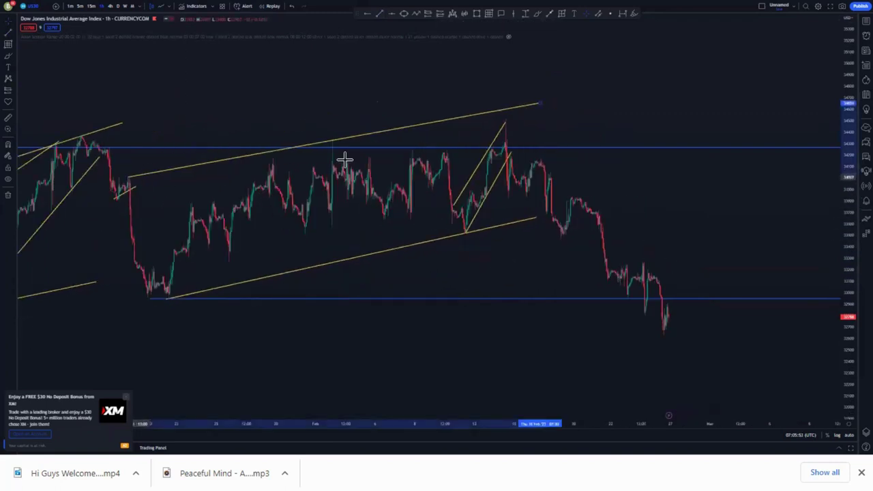
drag(541, 104, 551, 100)
click(488, 257)
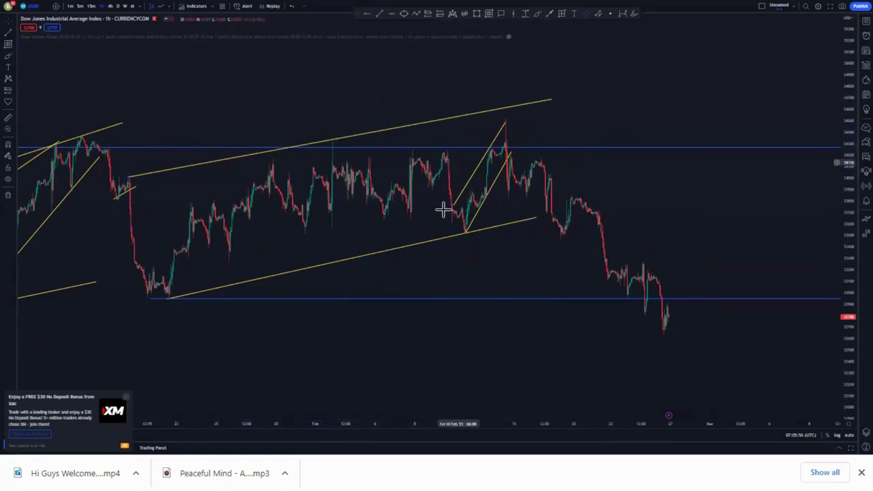
- Shorten the end of the January–February channel's upper line to about 16 February
drag(551, 100, 539, 104)
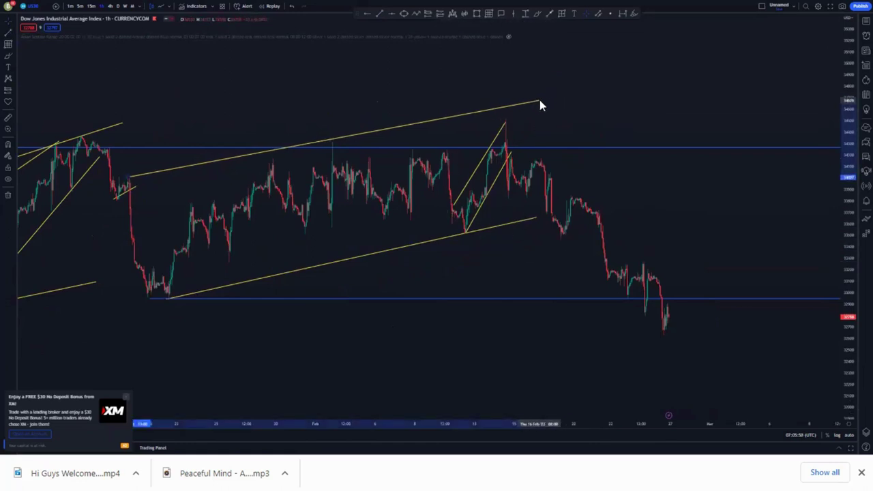
click(678, 209)
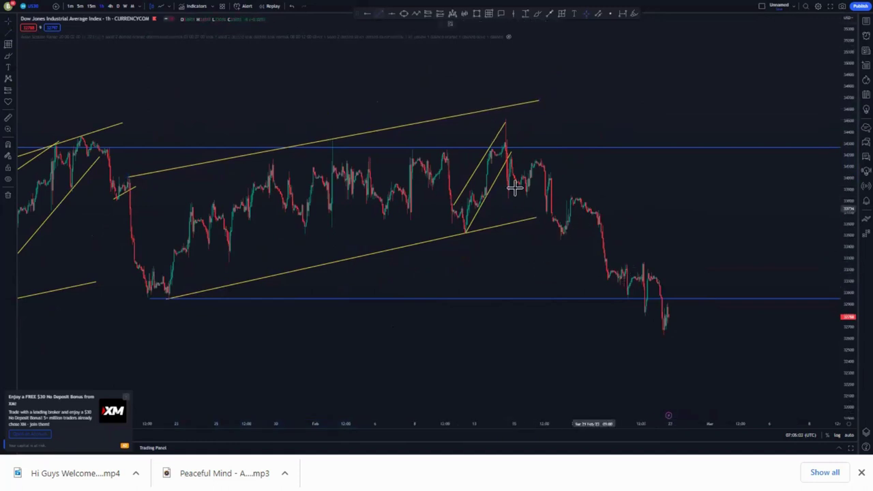
- Enclose the small rebound after the mid-February 2023 high between two short rising trend lines
click(541, 157)
click(377, 16)
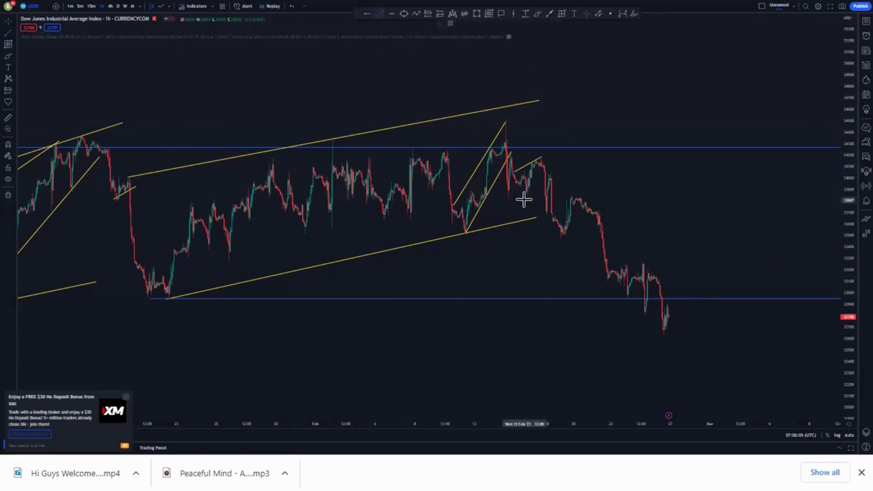
click(523, 200)
click(551, 169)
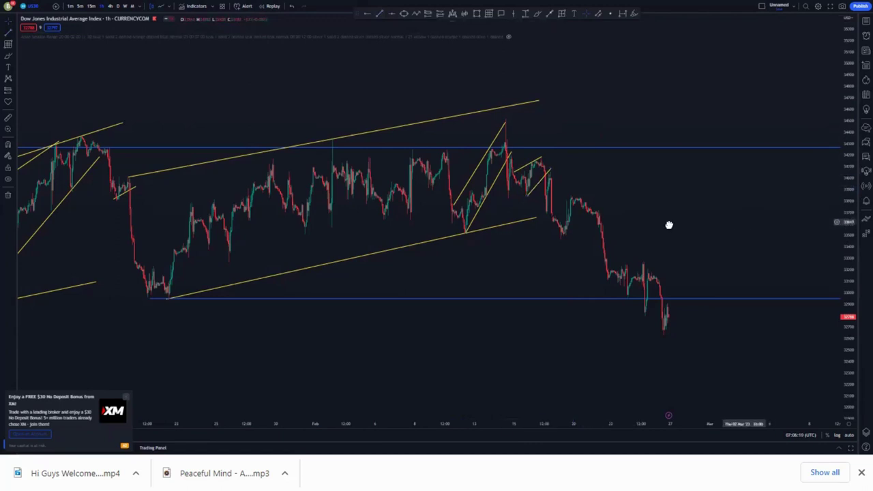
- Examine the decline from the mid-February high to the late-February low against the drawn channel and horizontal levels
scroll(668, 224, right, 5)
scroll(762, 295, left, 5)
scroll(607, 232, right, 2)
scroll(762, 287, left, 5)
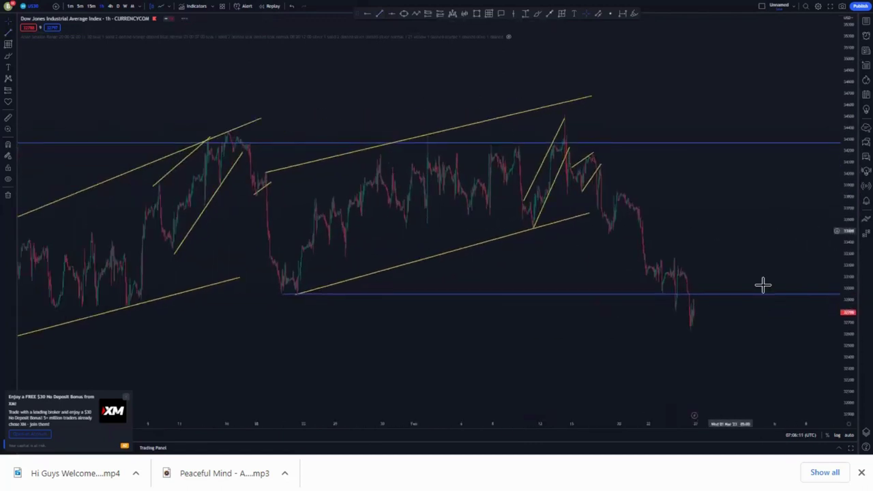
drag(848, 323, 848, 260)
drag(644, 260, 514, 272)
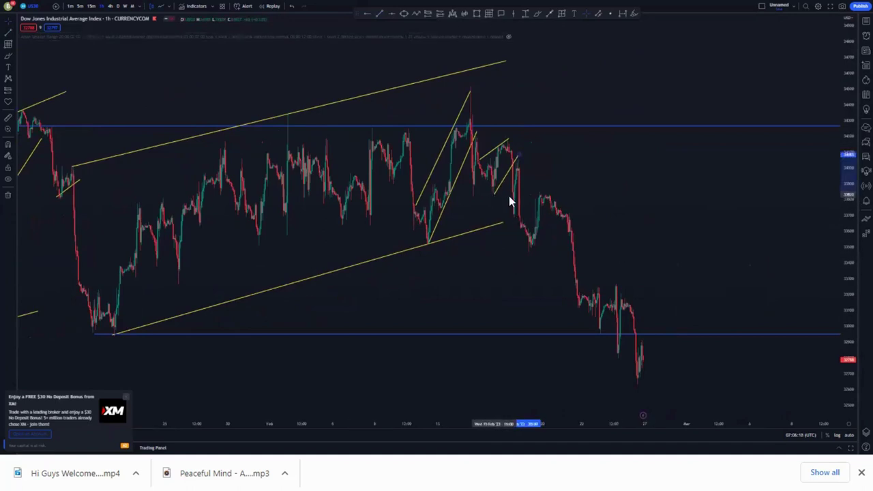
click(633, 249)
scroll(696, 271, down, 3)
scroll(747, 289, up, 3)
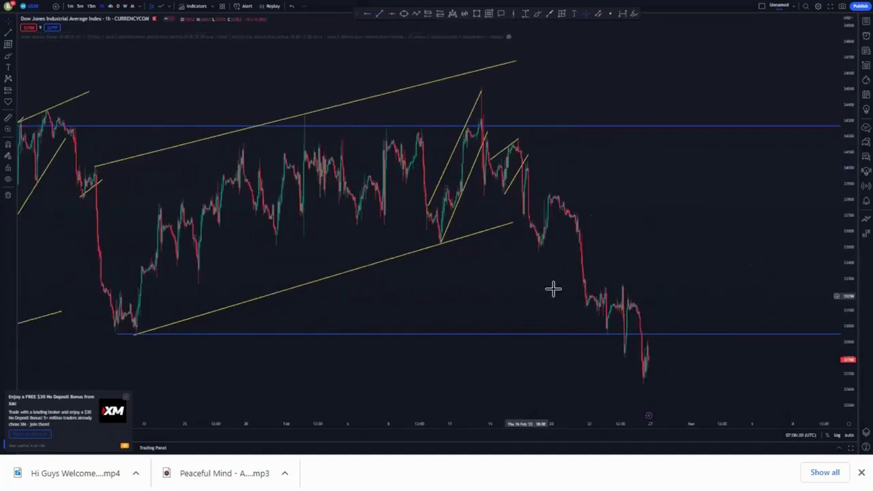
drag(553, 288, 543, 233)
drag(848, 252, 848, 316)
drag(649, 317, 703, 306)
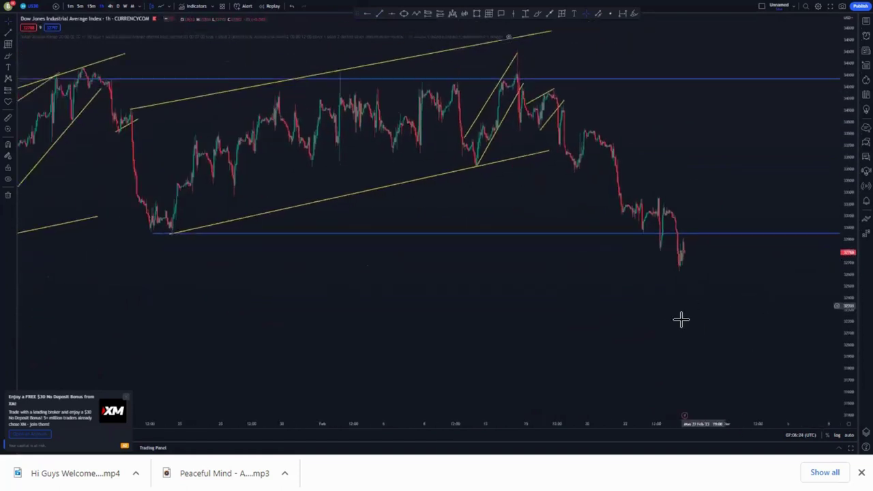
- Enclose the latest bounce off the 24 February low between two short rising trend lines
scroll(645, 341, up, 5)
drag(845, 268, 846, 147)
scroll(719, 348, up, 5)
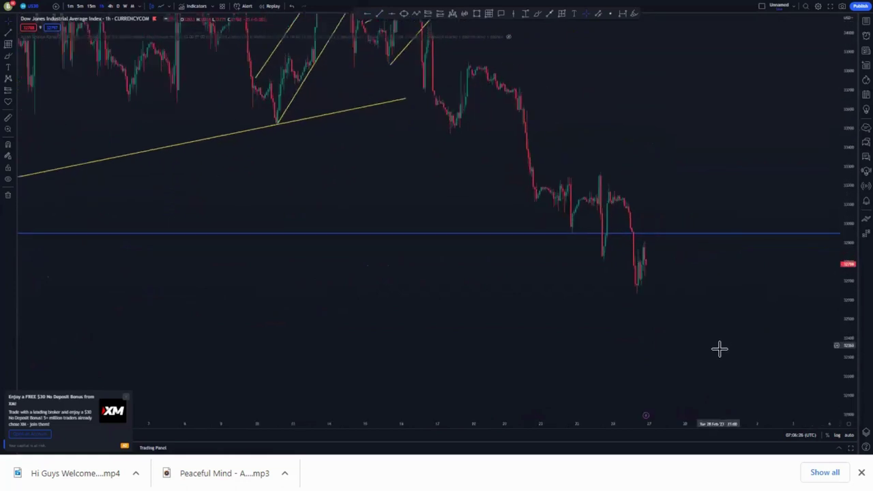
drag(504, 333, 558, 316)
scroll(559, 336, up, 2)
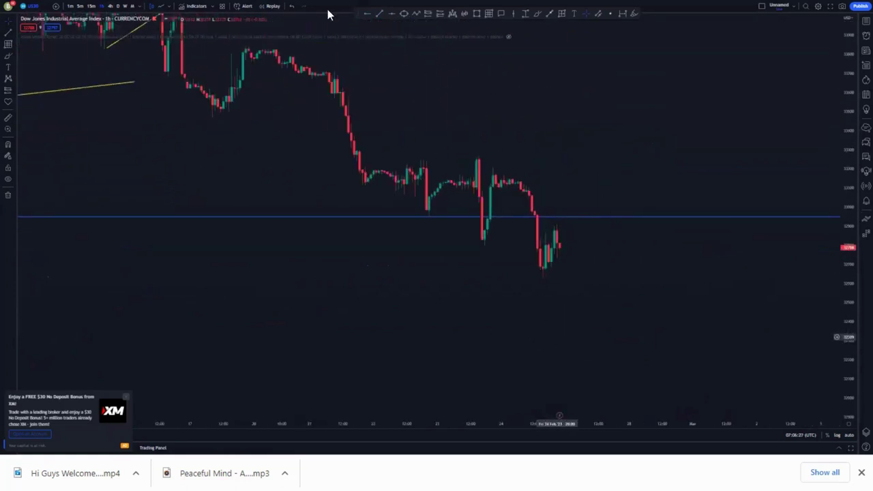
click(379, 13)
click(537, 238)
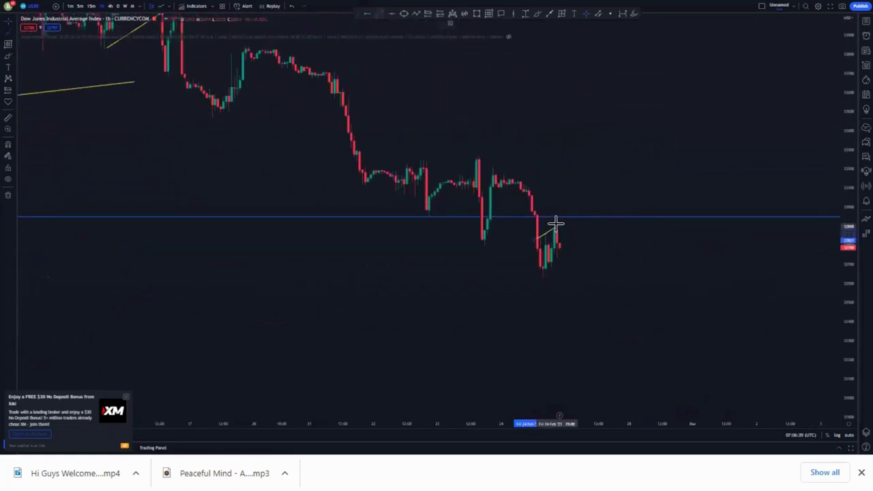
click(594, 236)
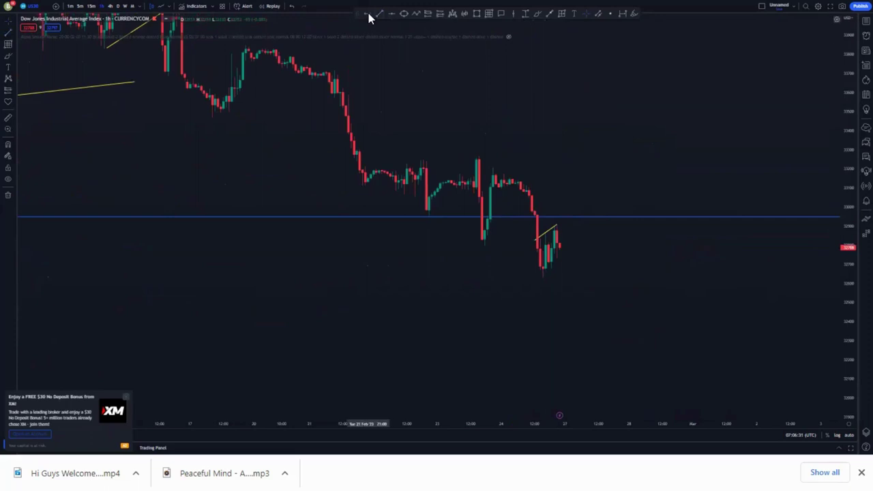
click(544, 275)
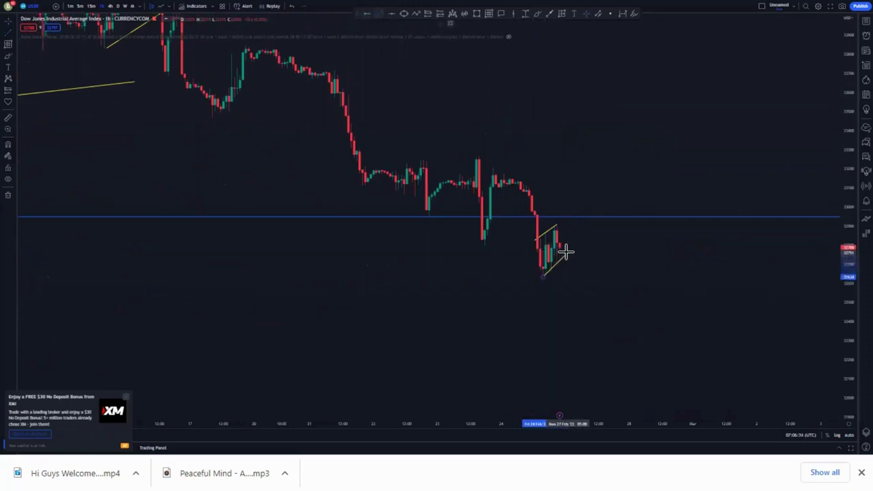
- Place a short position at the latest bounce's small channel, with entry at about 32,689 and stop at about 33,036
scroll(670, 293, down, 3)
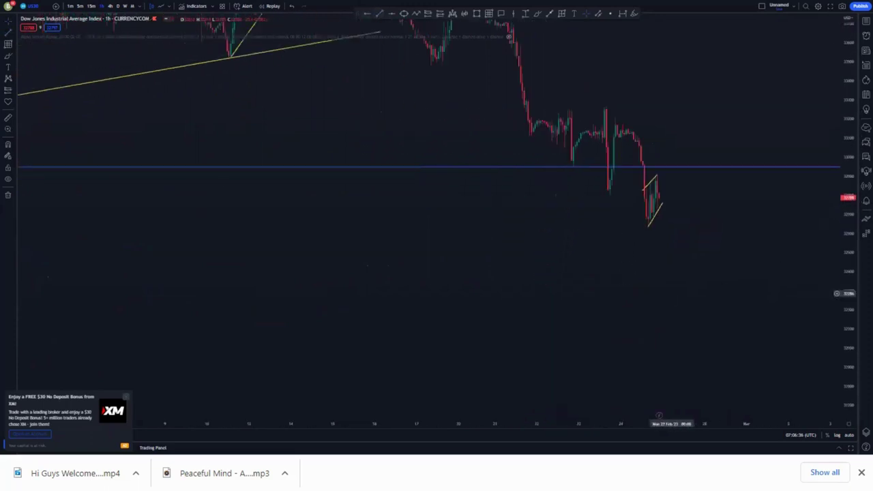
drag(848, 101, 845, 263)
drag(749, 284, 595, 266)
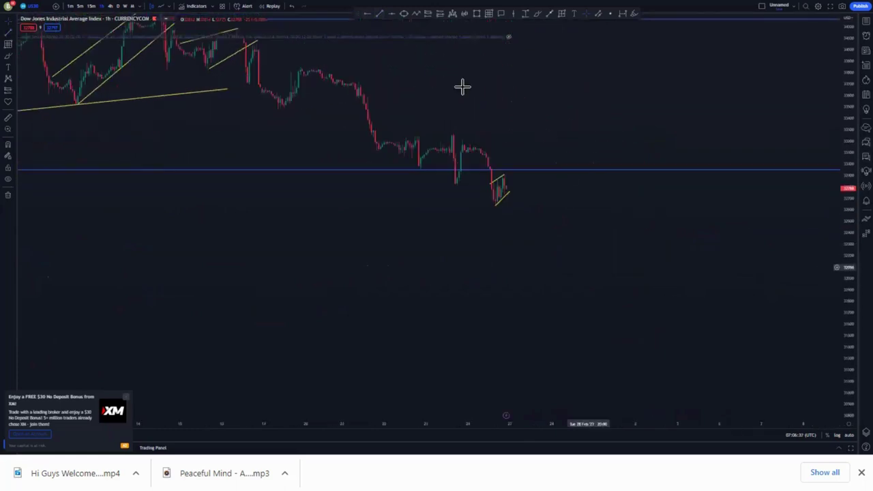
click(428, 17)
click(505, 186)
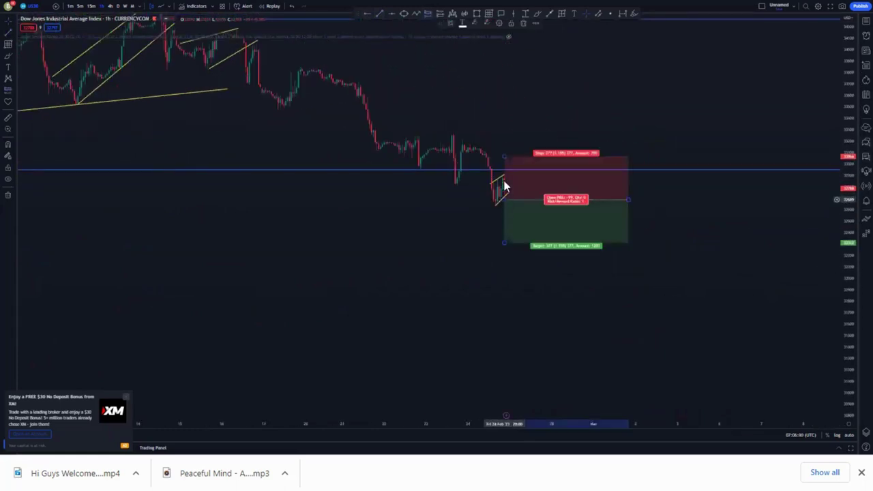
drag(503, 159, 507, 164)
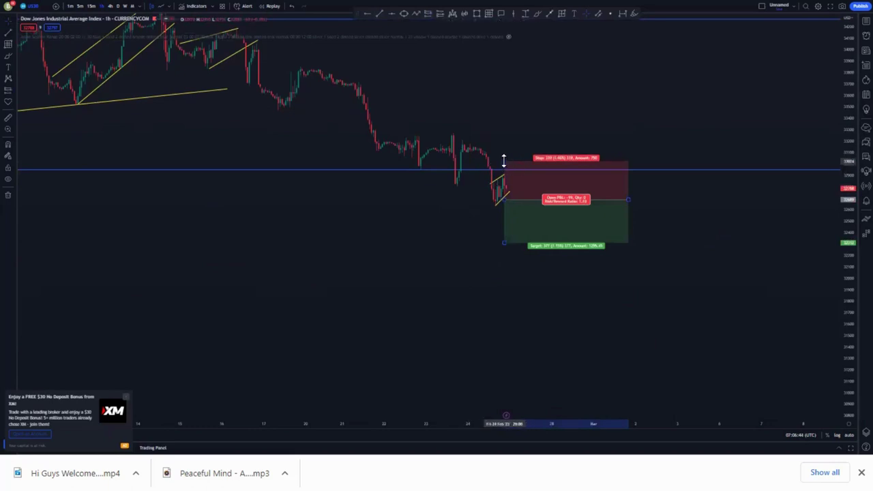
click(483, 228)
- Extend the short position's target down to the blue horizontal level far below the current price
scroll(476, 122, down, 3)
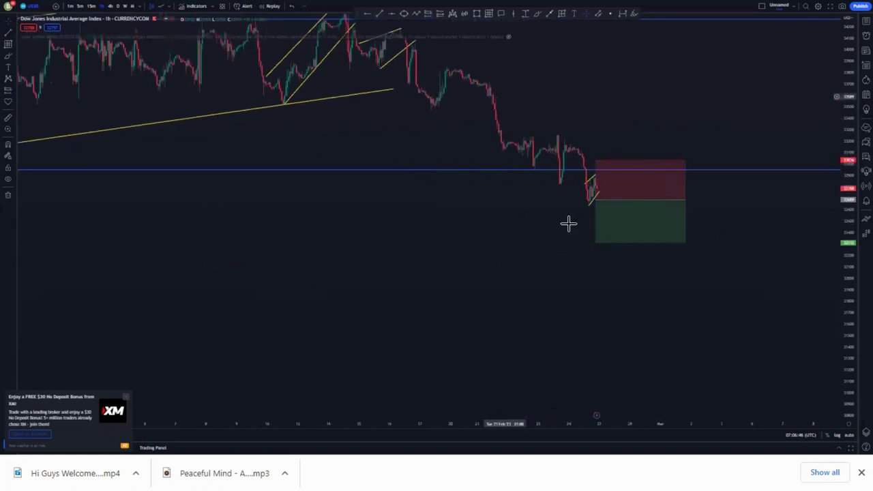
scroll(569, 225, down, 5)
scroll(689, 307, down, 4)
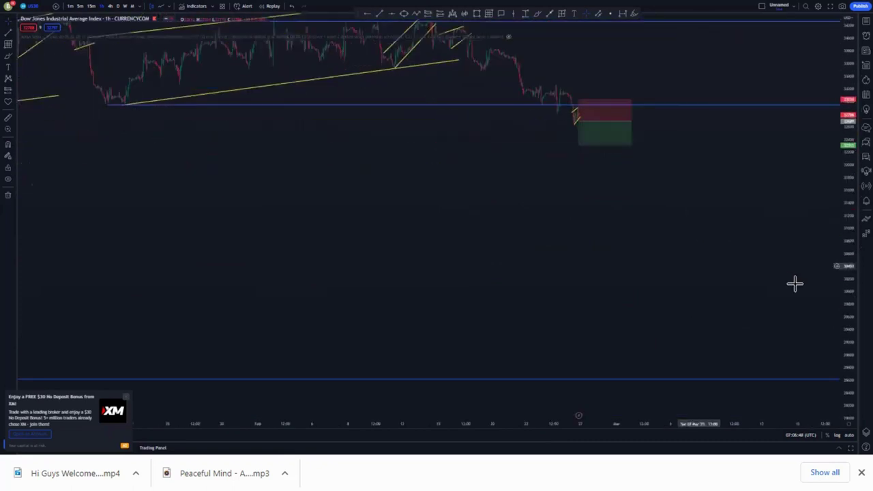
drag(716, 146, 719, 374)
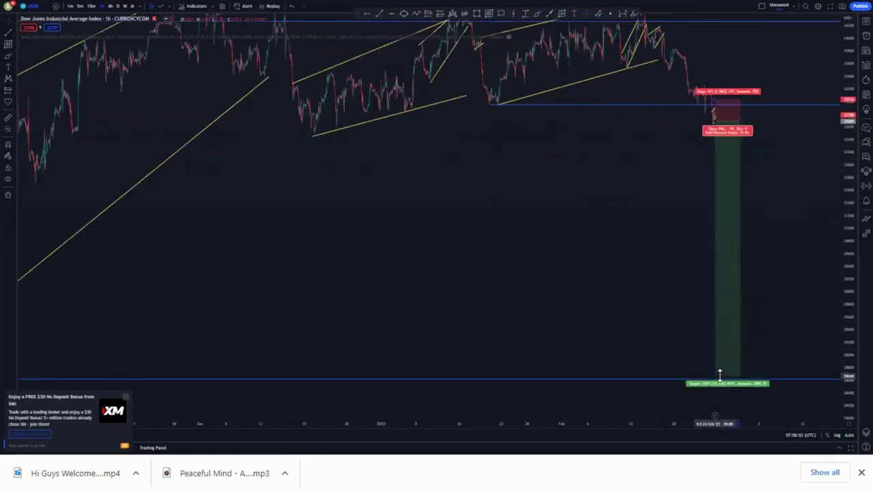
scroll(675, 378, up, 3)
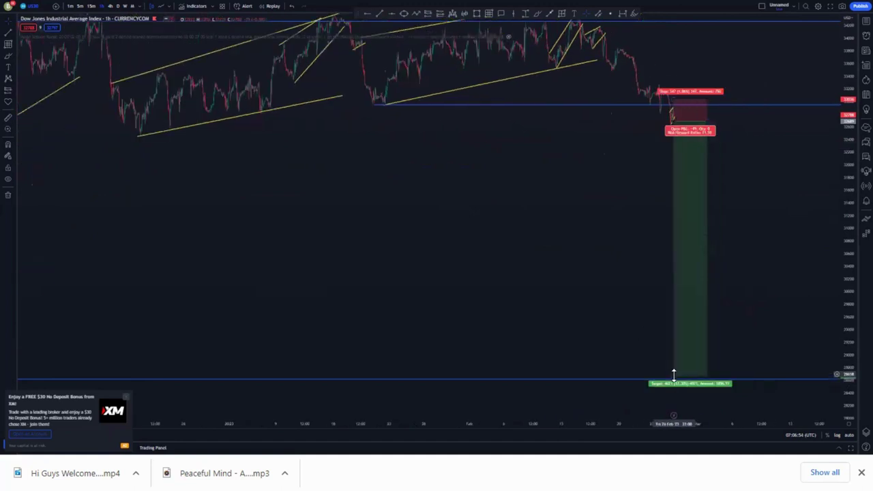
scroll(552, 307, up, 3)
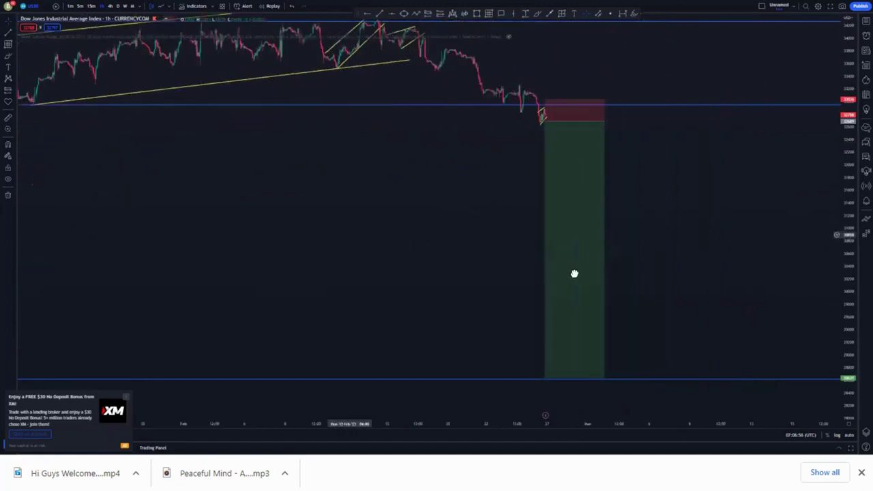
- Delete the blue horizontal ray that starts at the 19 January low and crosses the short position's stop zone
drag(350, 235, 575, 273)
scroll(537, 271, up, 4)
drag(844, 307, 845, 180)
drag(506, 231, 464, 285)
scroll(471, 284, down, 5)
drag(837, 185, 836, 290)
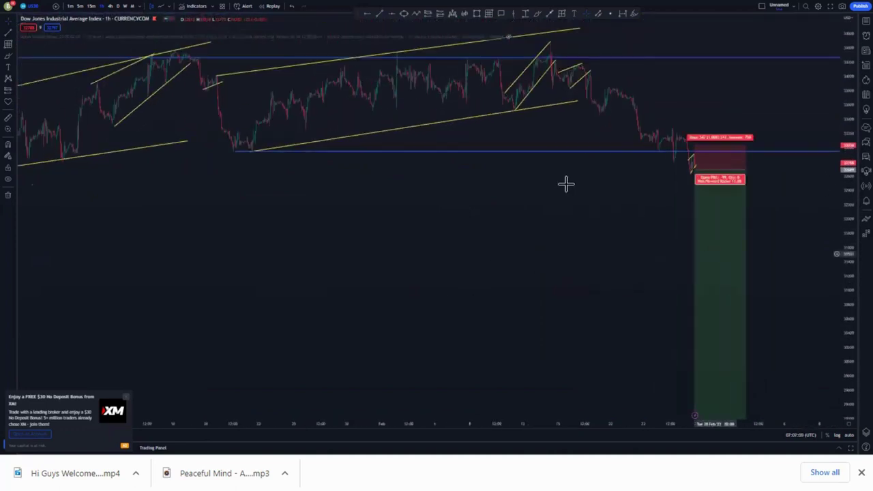
click(544, 150)
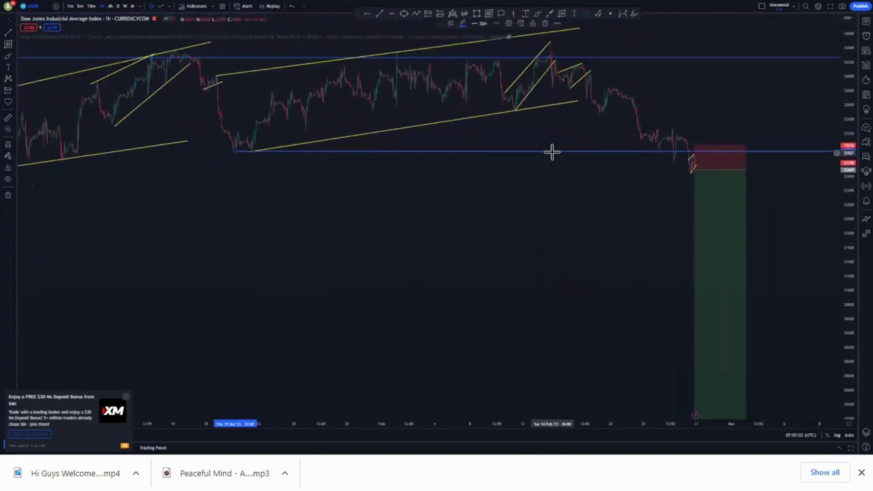
key(Delete)
- Try marking the 21 February low with a horizontal ray and remove it again
scroll(581, 228, up, 4)
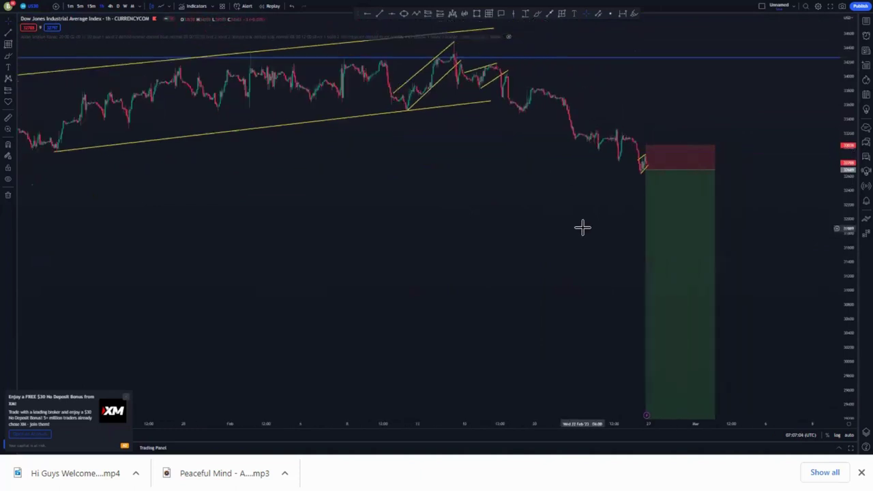
drag(850, 241, 850, 140)
drag(468, 185, 498, 241)
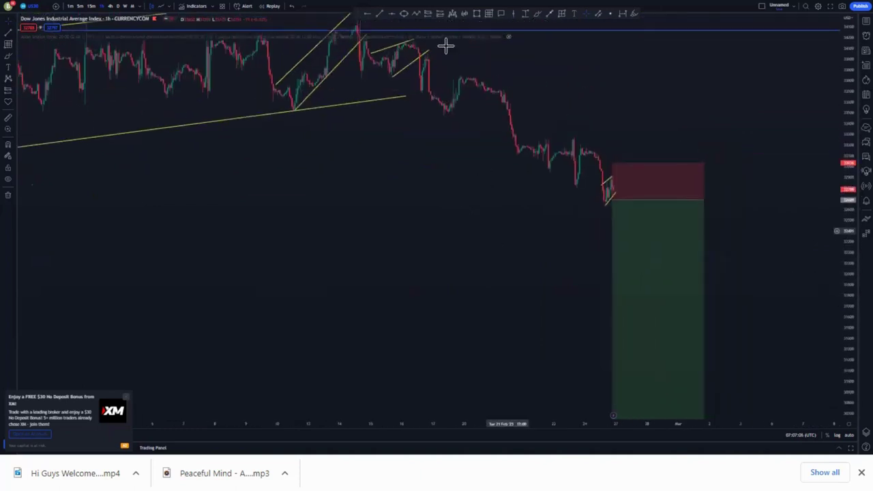
click(369, 13)
click(521, 160)
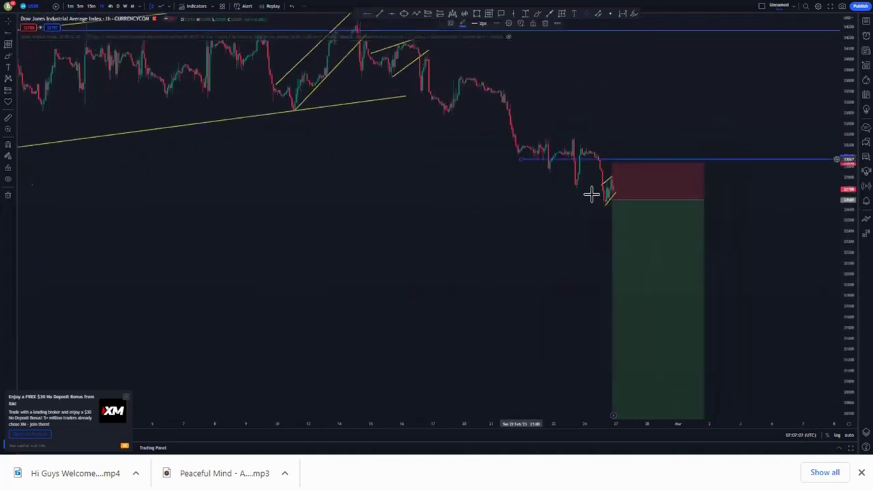
click(546, 23)
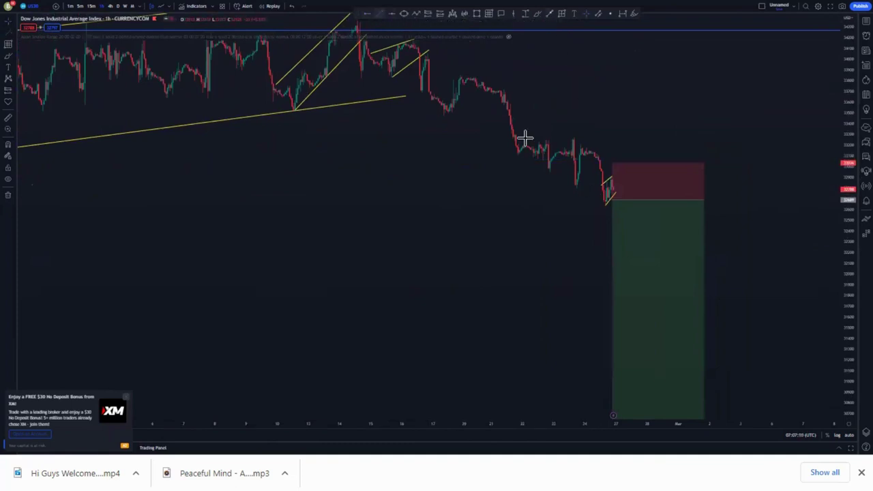
- Draw a falling trend line beneath the late-February lows, from 22 February to about 27 February
click(524, 165)
click(608, 206)
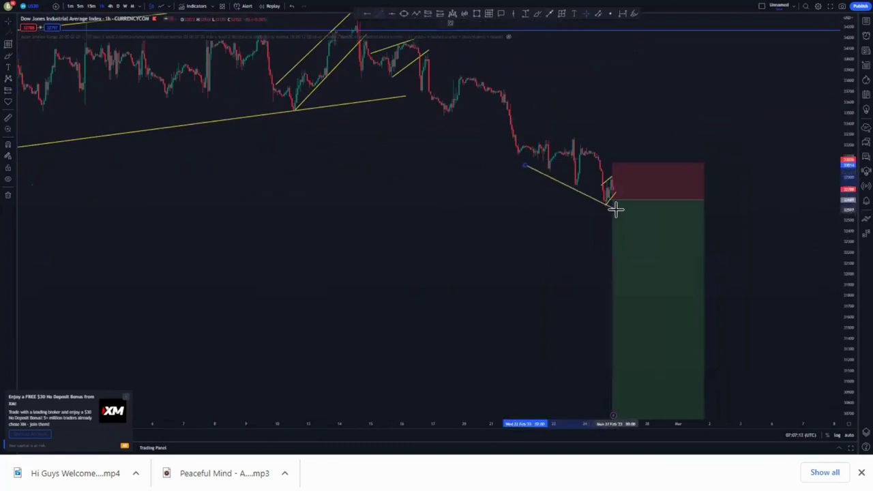
click(616, 210)
- Mark the 23 February high with a horizontal ray and fit its start to the candle's top
click(364, 14)
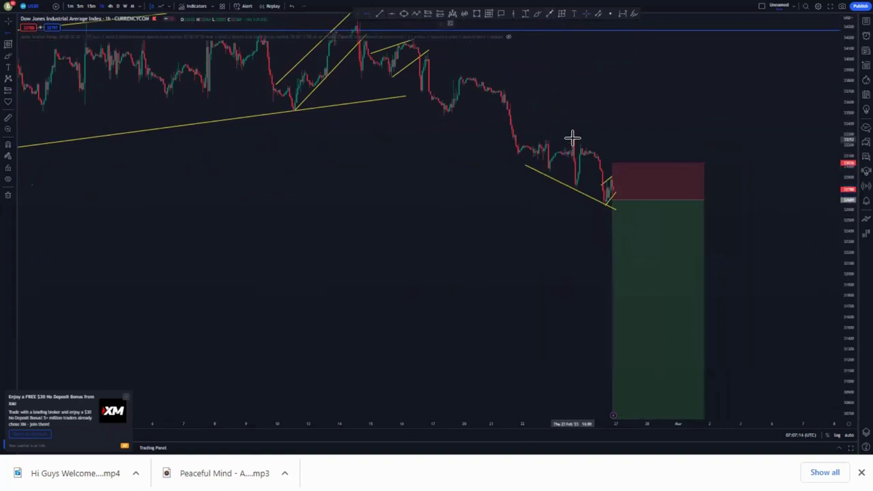
click(573, 136)
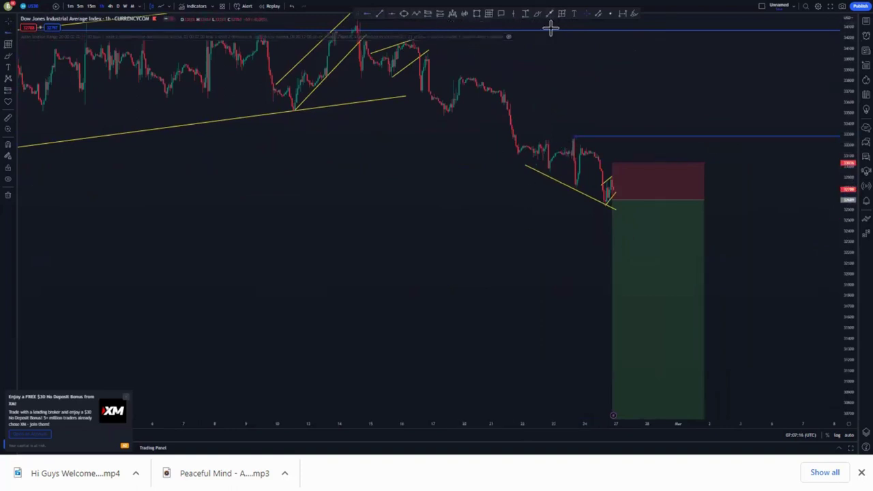
drag(575, 137, 570, 141)
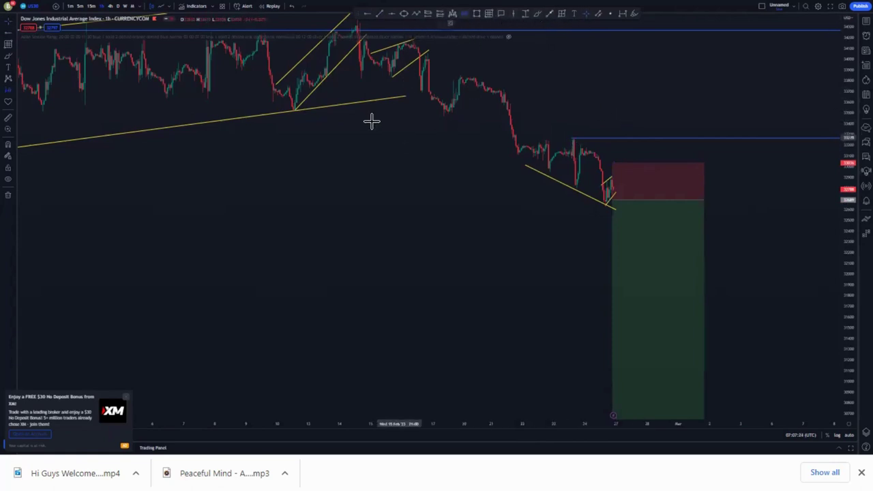
- Copy the 12–14 February price bars as a bars pattern and place it after the latest low as a projected rise
click(307, 98)
click(368, 60)
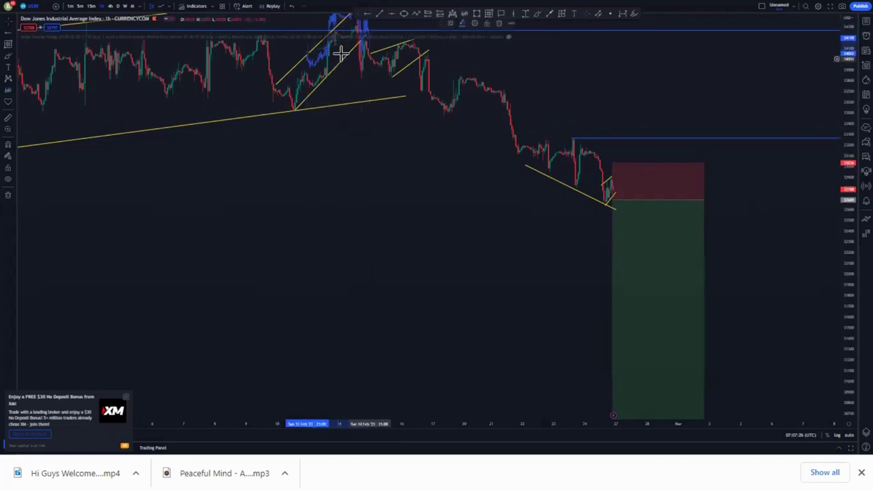
drag(327, 55, 627, 179)
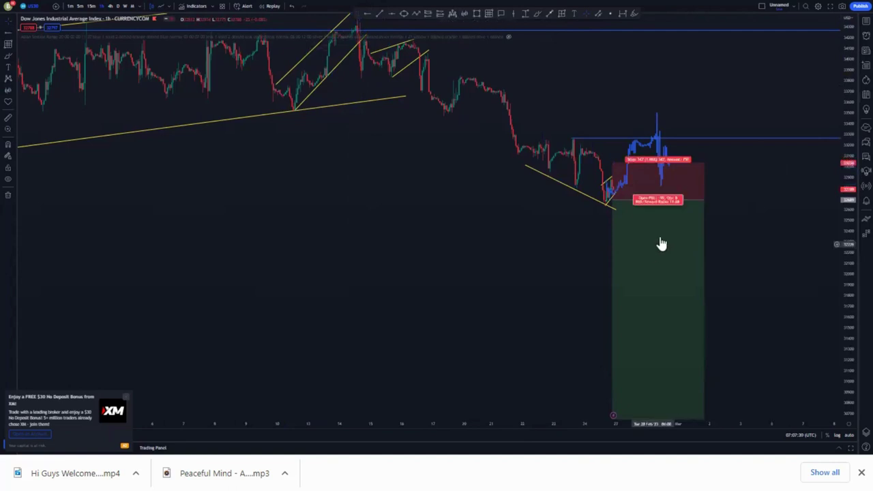
- Move the short position so its entry sits on the 23 February high's ray, starting at the projected peak
drag(661, 243, 690, 181)
drag(585, 228, 532, 270)
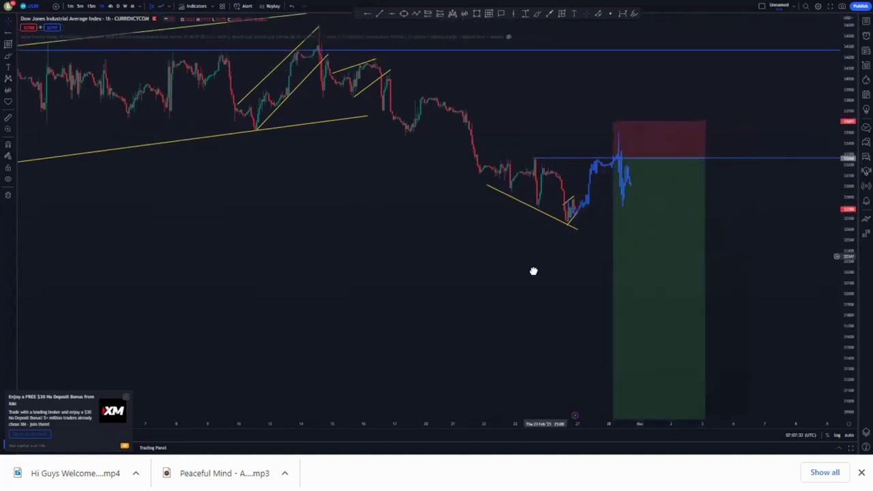
- Tighten the short position's stop to just above the projected peak and set its target on the lower horizontal line
drag(604, 132, 605, 139)
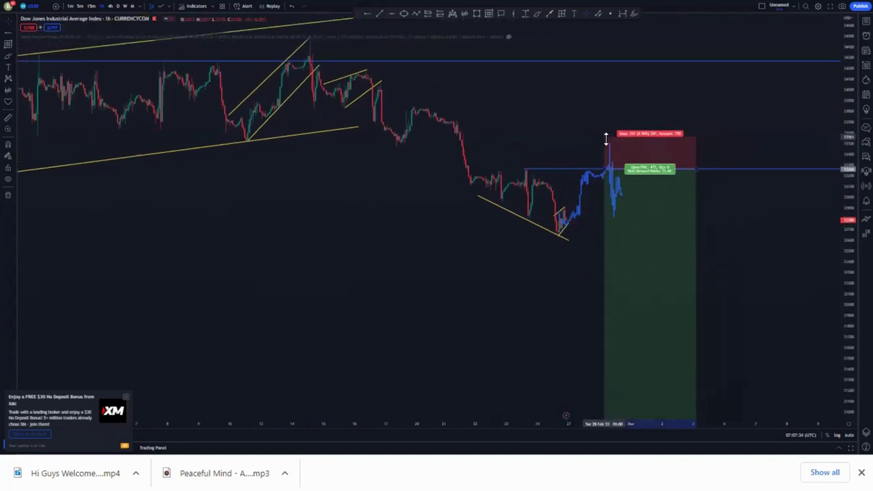
drag(482, 259, 370, 157)
scroll(499, 276, down, 3)
scroll(498, 277, down, 2)
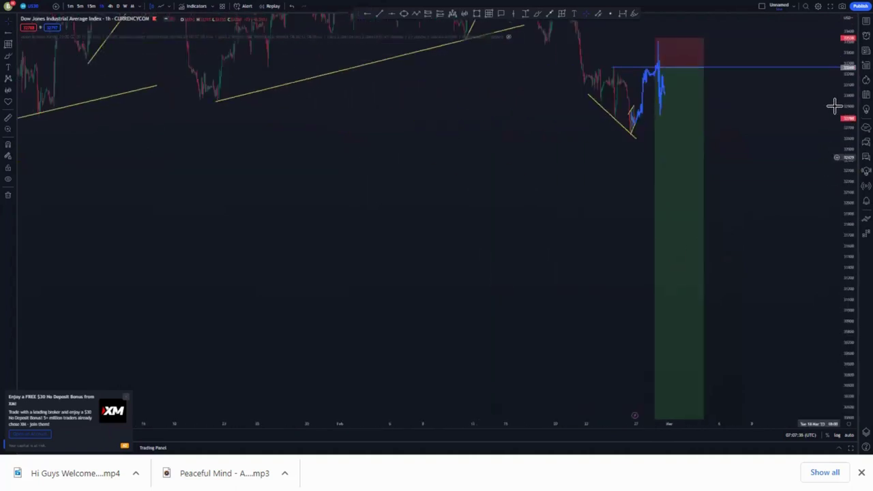
drag(835, 107, 534, 341)
drag(649, 349, 651, 378)
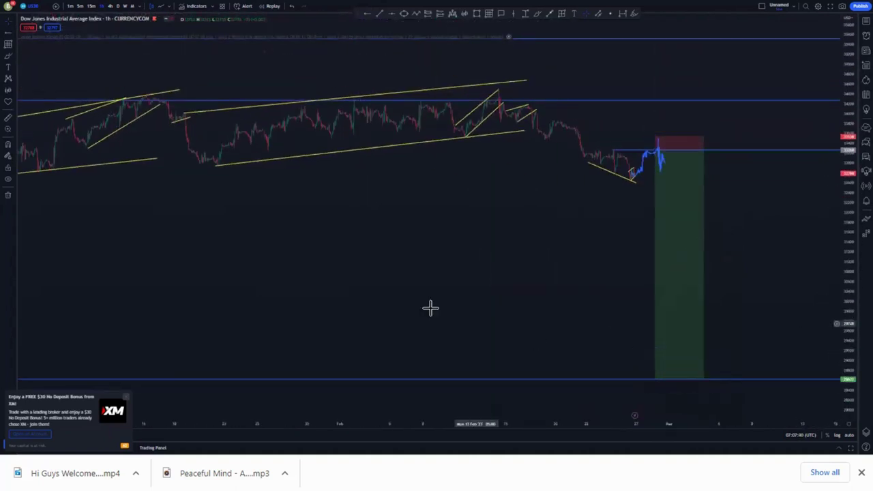
- Draw two short rising trend lines around the small pullback at the end of the projected bars pattern
scroll(430, 308, up, 3)
drag(846, 369, 846, 293)
drag(717, 307, 817, 289)
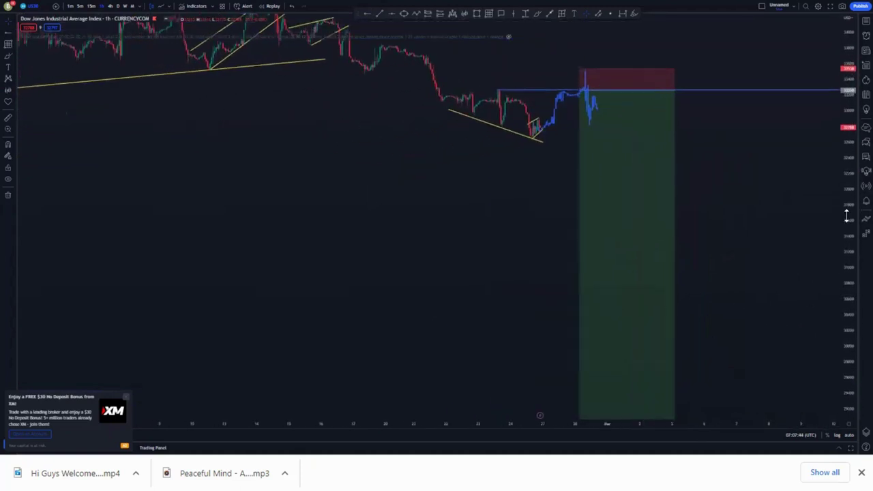
drag(846, 215, 846, 299)
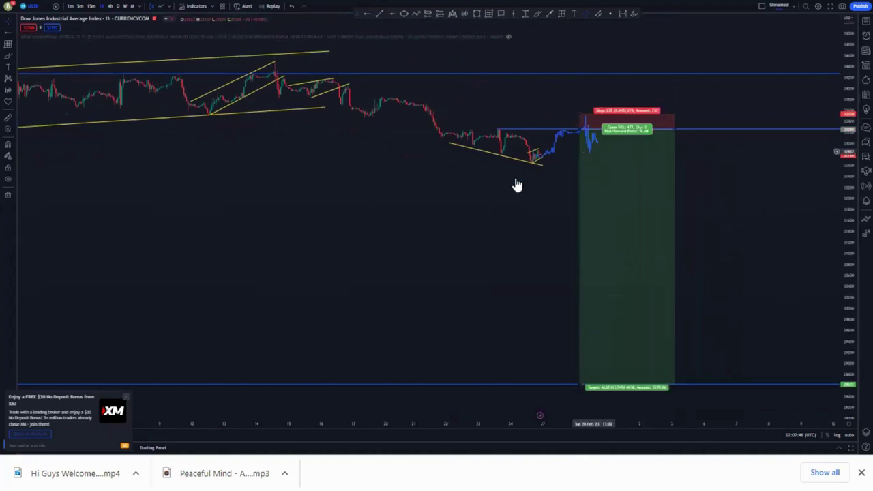
click(380, 14)
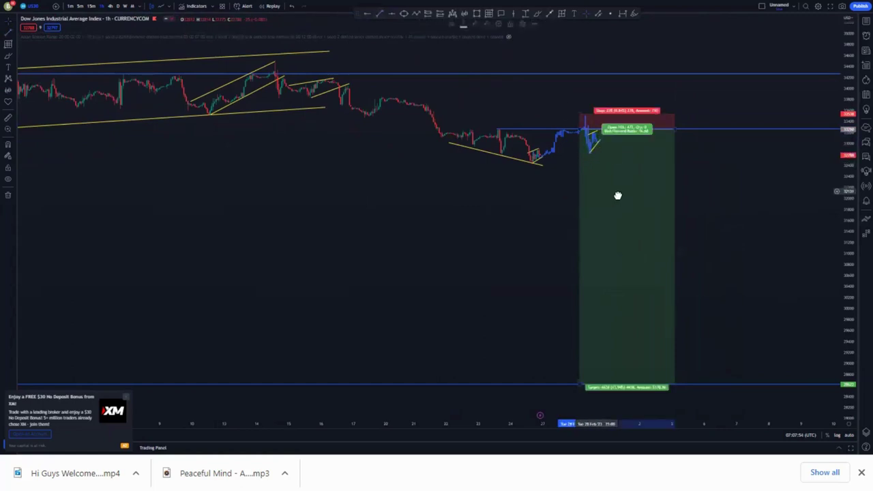
- Move the short position to the end of the small rising channel, with its stop above the ray and target on the lower horizontal line
drag(619, 195, 617, 206)
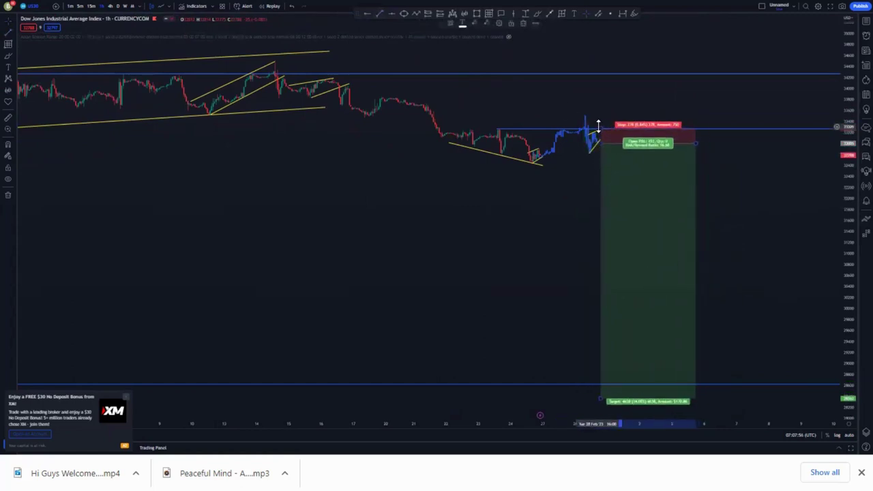
drag(598, 126, 598, 120)
scroll(550, 207, down, 2)
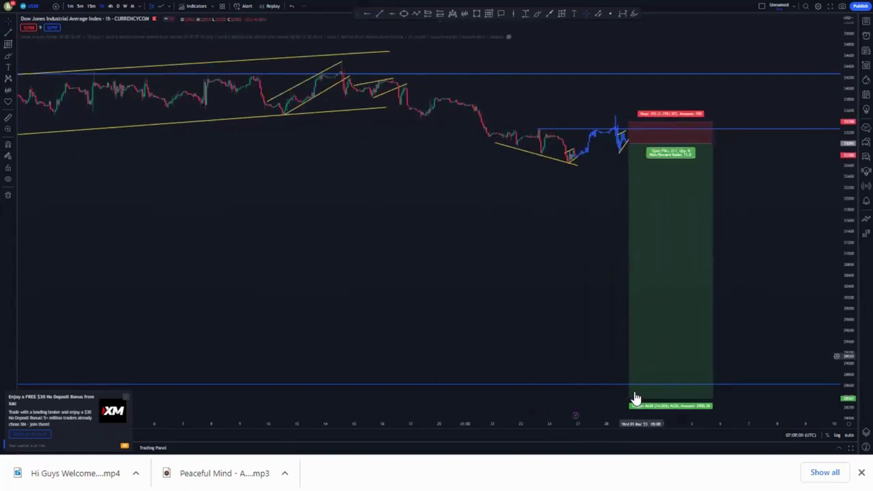
drag(629, 398, 629, 385)
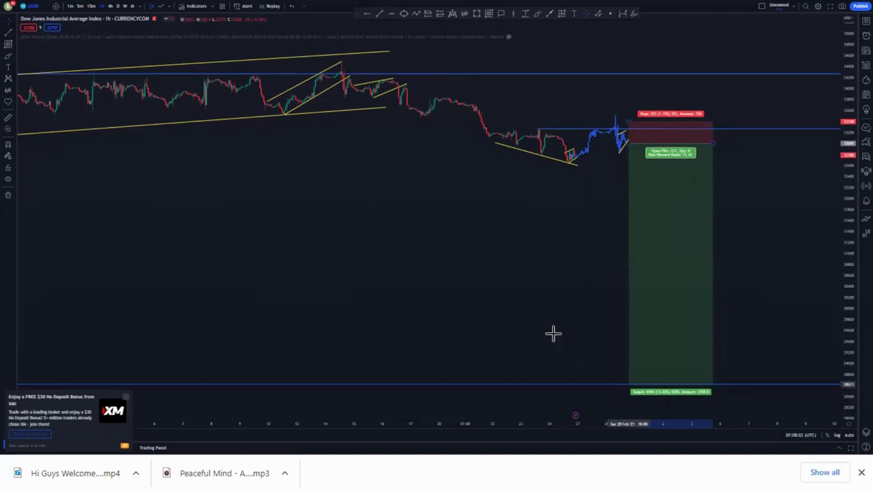
click(553, 333)
- Circle the latest low freehand with the Brush and remove the circle
scroll(544, 313, up, 2)
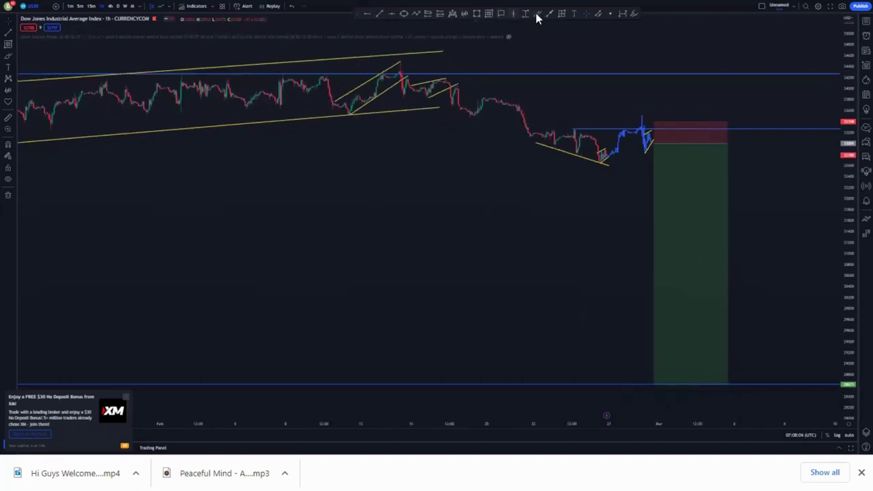
drag(581, 165, 608, 148)
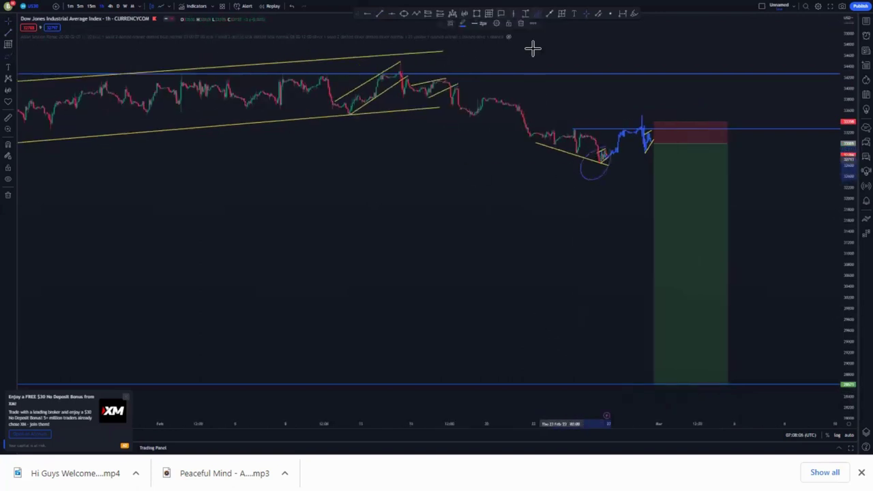
click(523, 24)
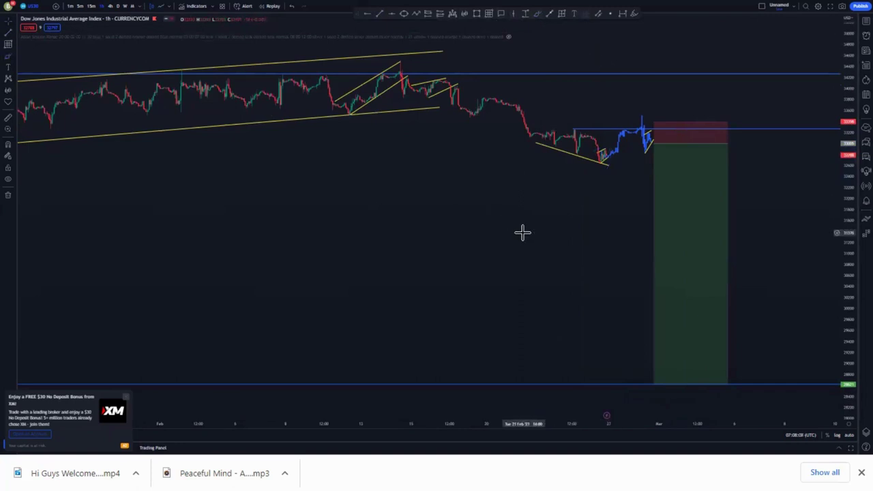
- Mark the latest low, the 23 February high and the projected pullback with freehand brush circles
scroll(561, 232, down, 2)
scroll(562, 204, up, 3)
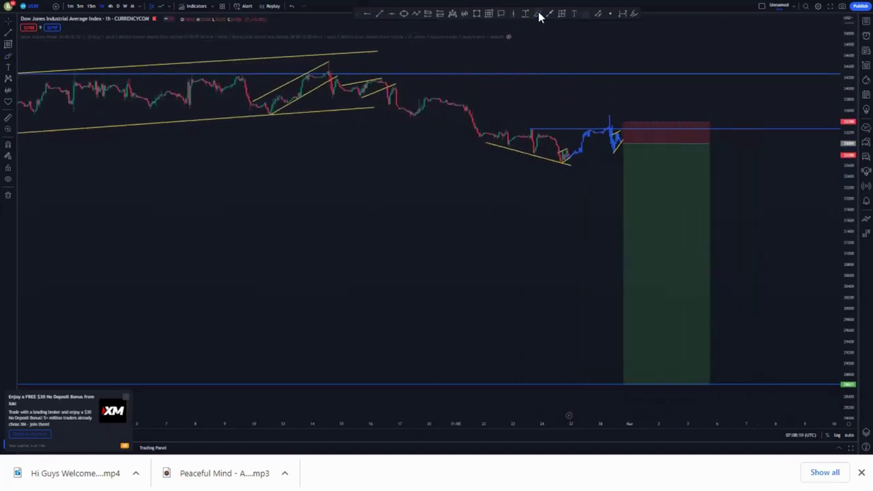
click(557, 158)
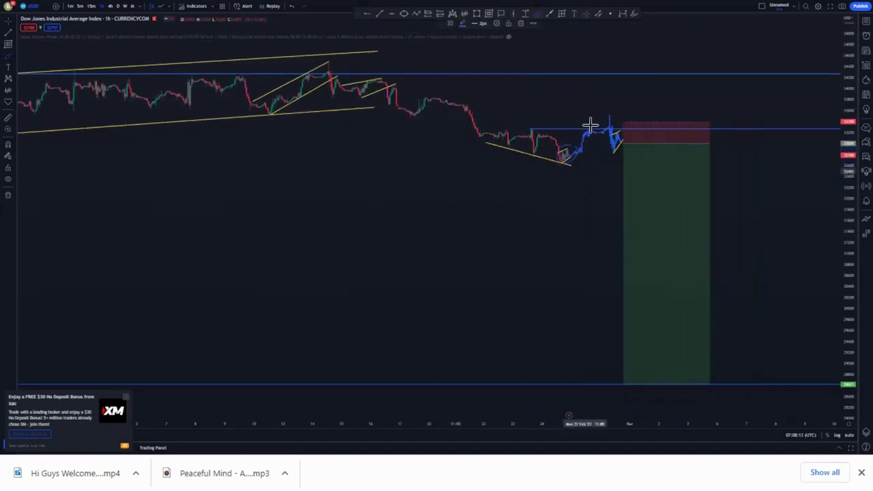
drag(591, 125, 603, 141)
mouse_move(539, 125)
mouse_down()
mouse_move(526, 138)
mouse_move(535, 126)
mouse_up()
mouse_move(596, 133)
mouse_down()
mouse_move(625, 139)
mouse_move(576, 152)
mouse_up()
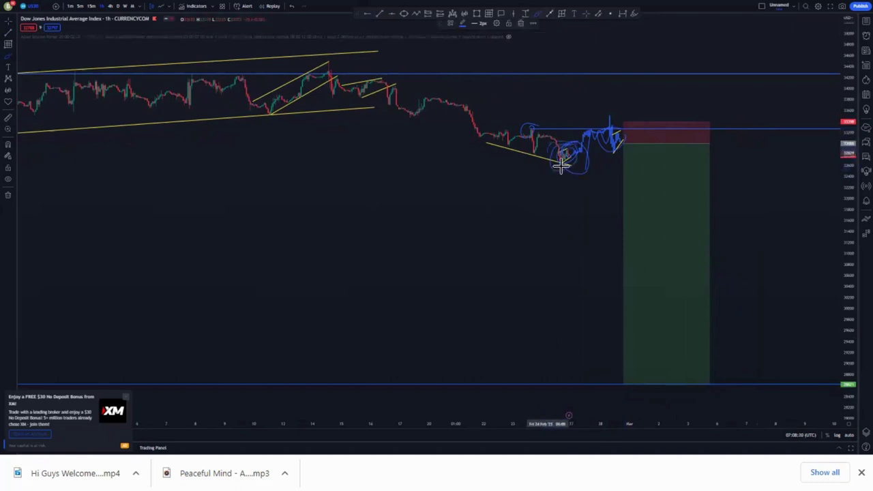
- Remove all the freehand brush marks around the lows, the 23 February high and the projection
click(522, 21)
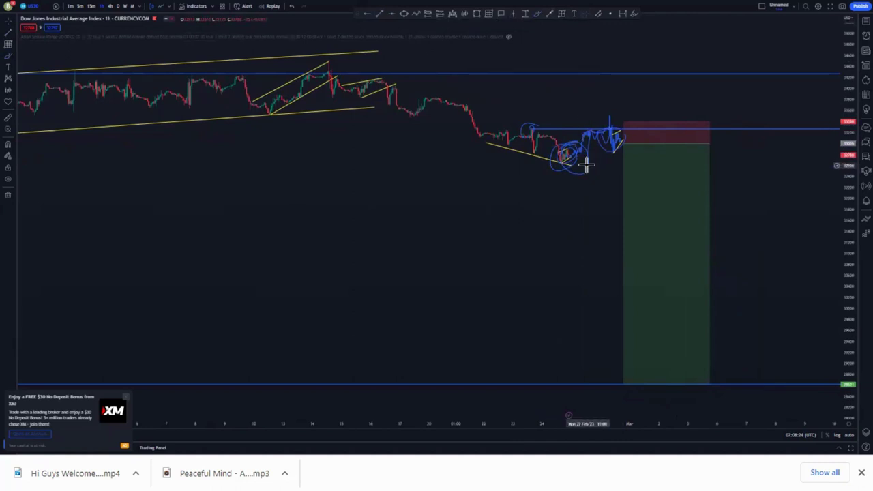
key(Delete)
key(Delete)
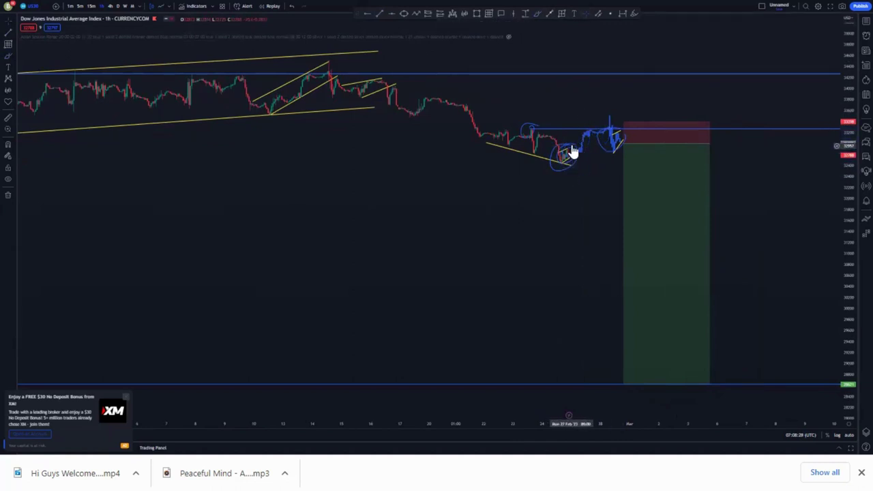
key(ctrl+z)
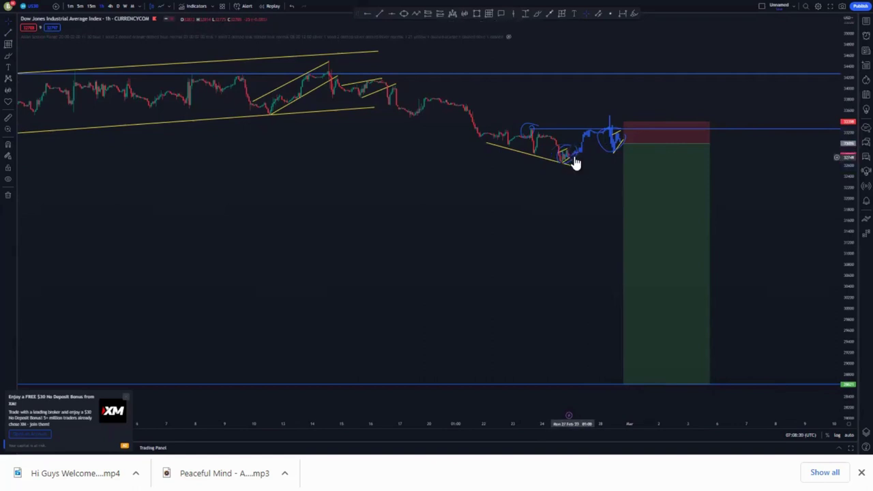
key(ctrl+z)
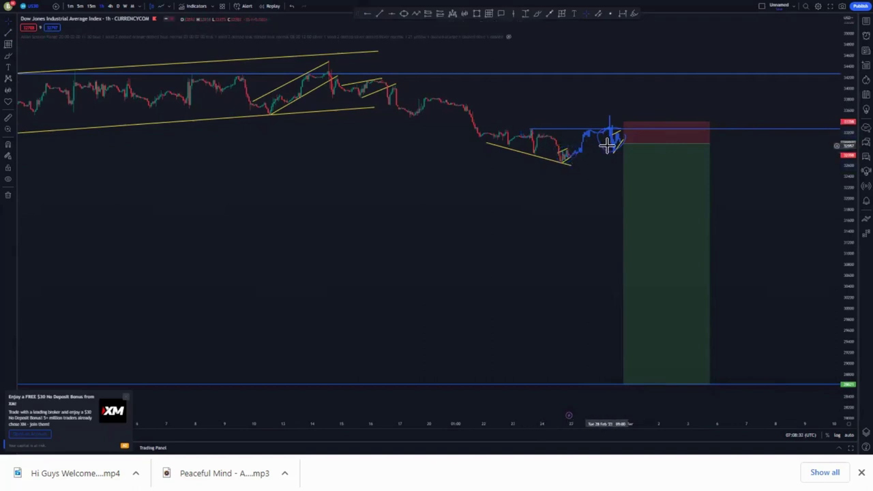
scroll(566, 239, down, 5)
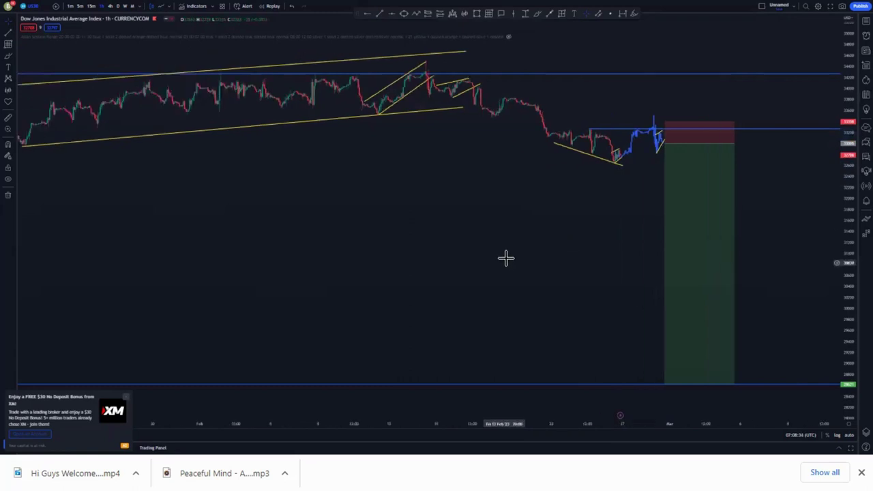
scroll(567, 273, up, 3)
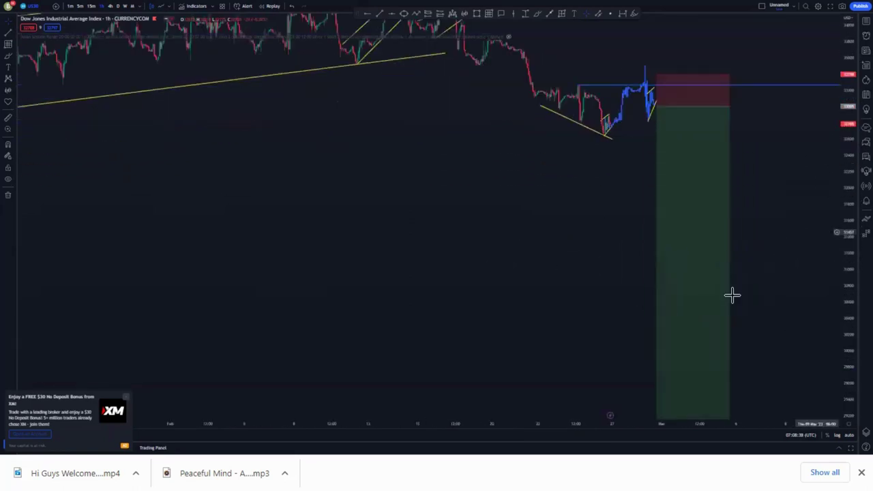
scroll(731, 295, down, 4)
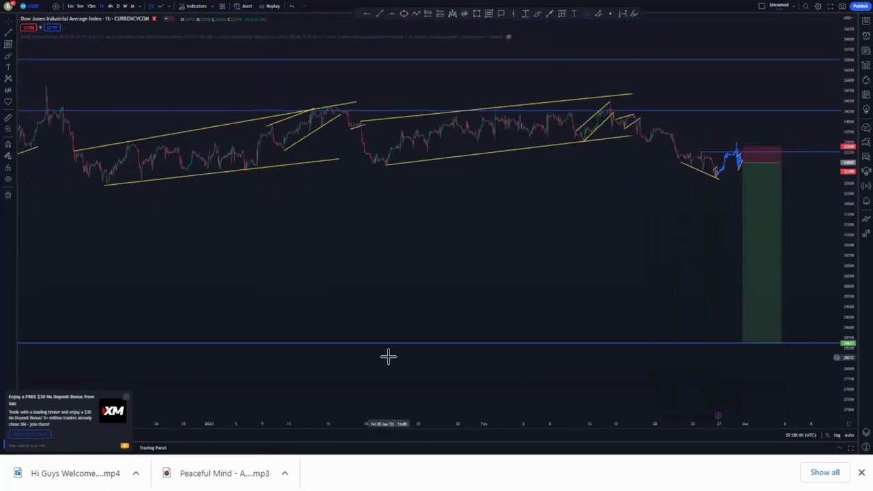